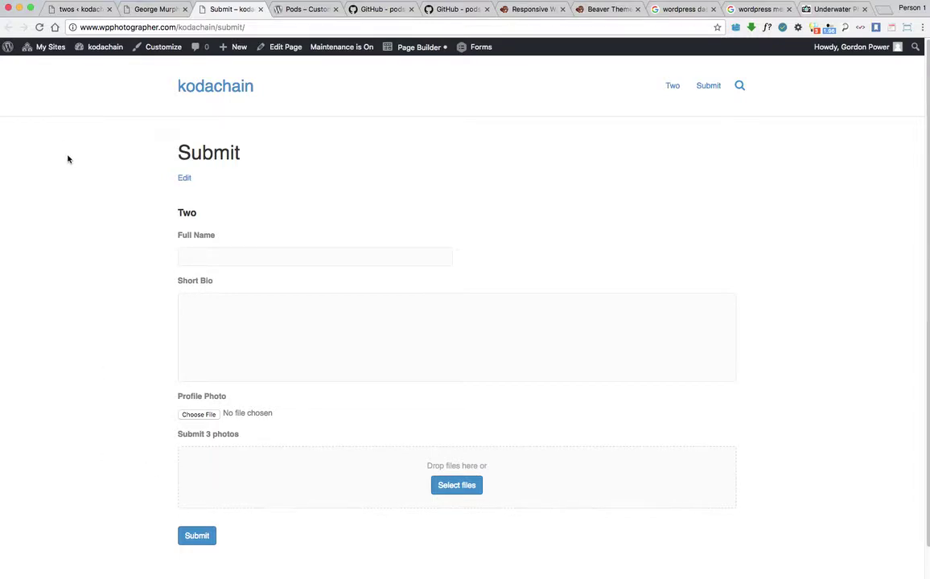
# Step: View the Pods – Custom Content Types and Fields plugin page on WordPress.org
pyautogui.click(300, 11)
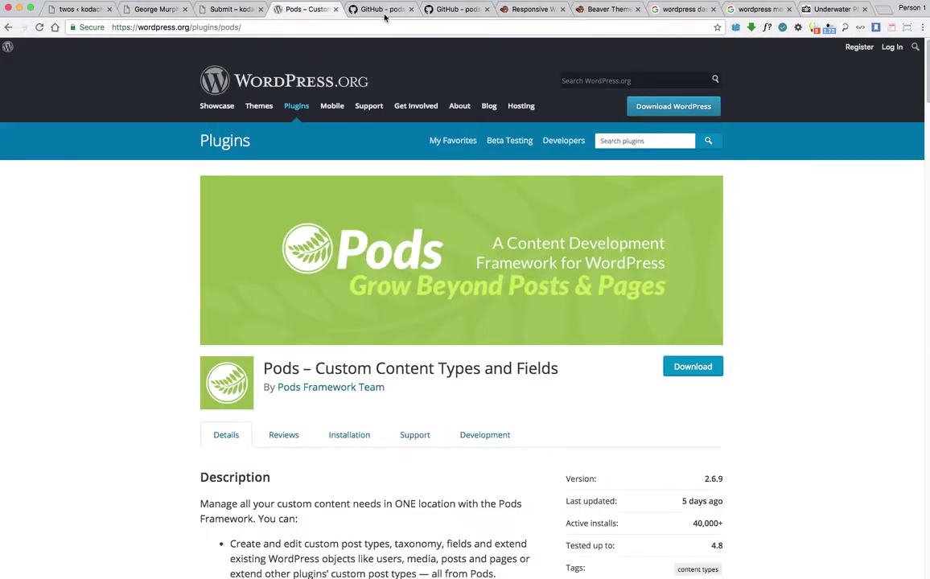
# Step: Tour the Beaver Builder, Beaver Themer, pods-gravity-forms and pods-beaver-themer pages, ending on the George Murphy preview
pyautogui.click(529, 9)
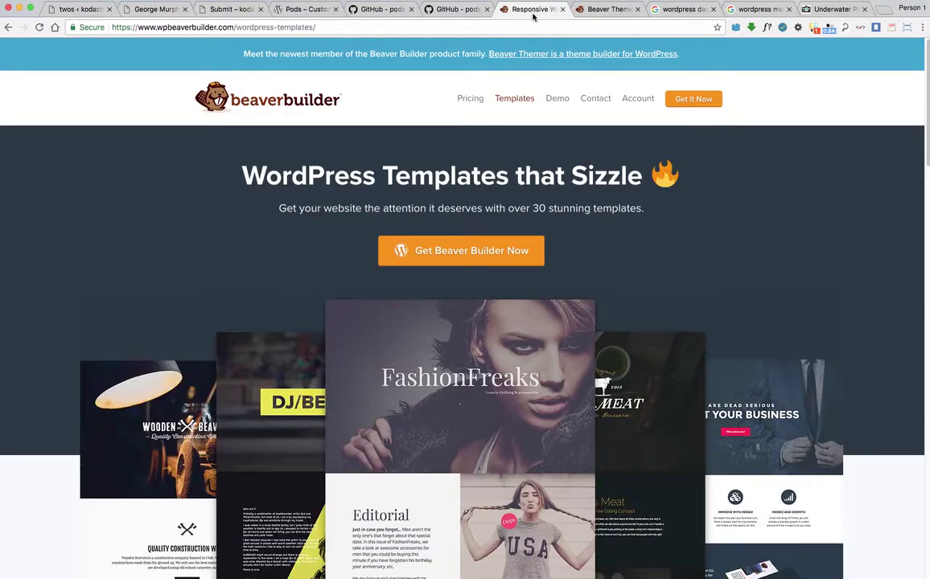
pyautogui.click(601, 9)
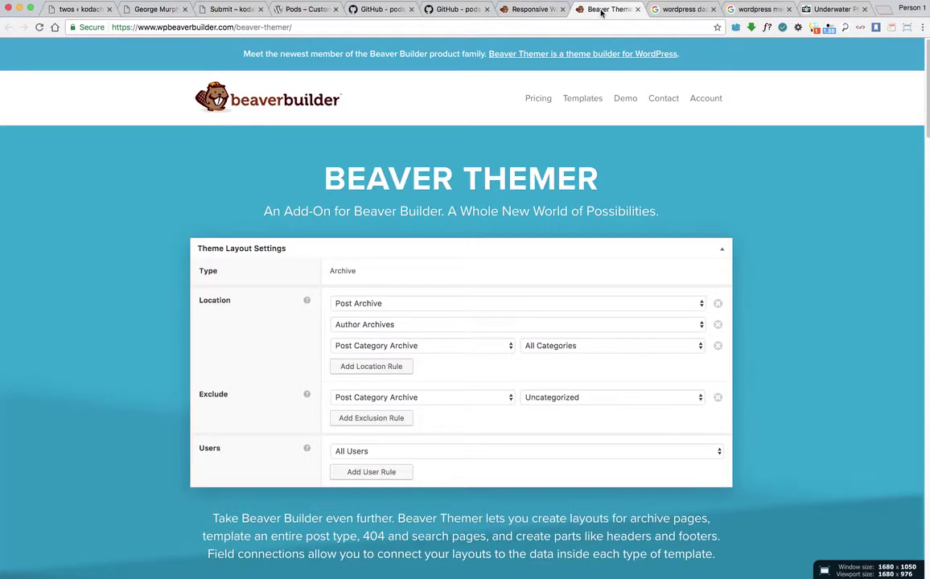
pyautogui.click(454, 10)
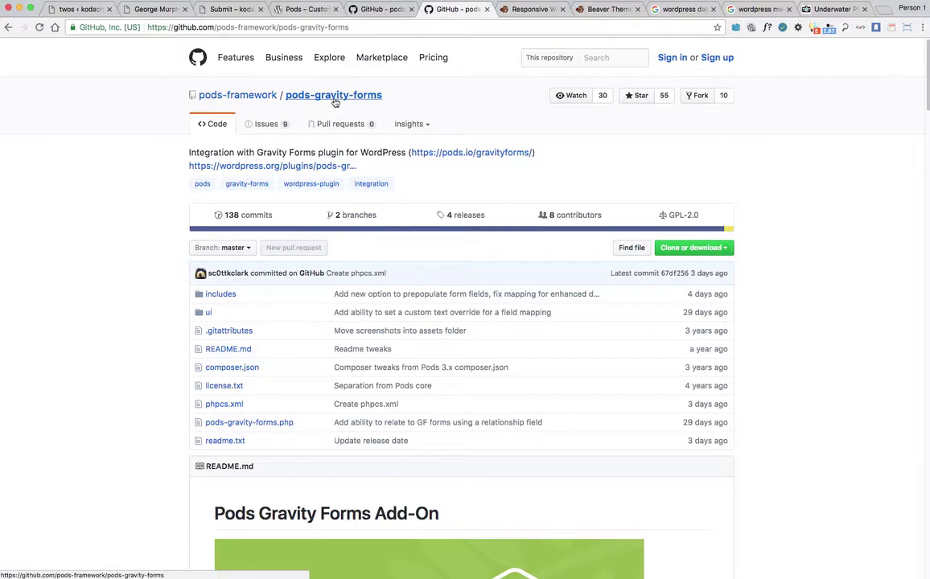
pyautogui.click(374, 11)
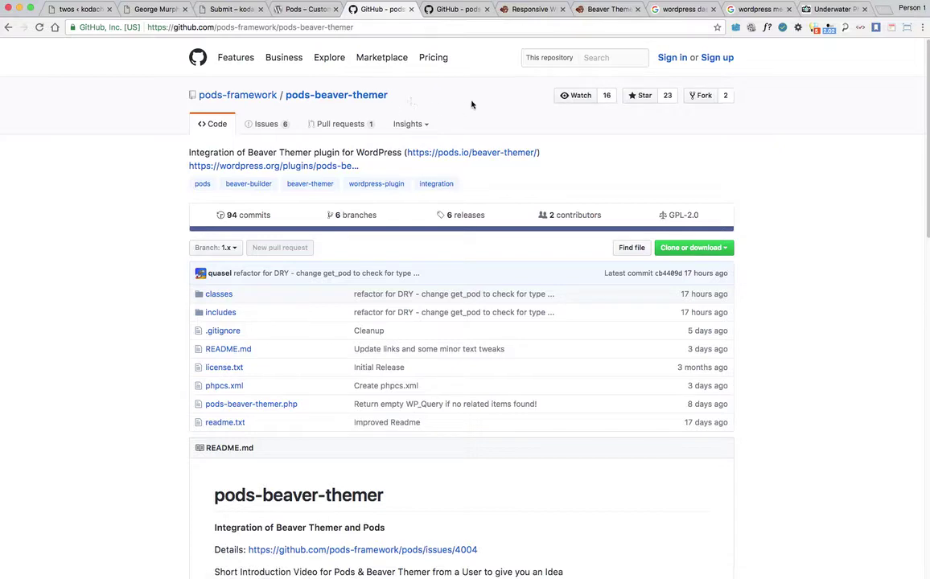
pyautogui.click(152, 11)
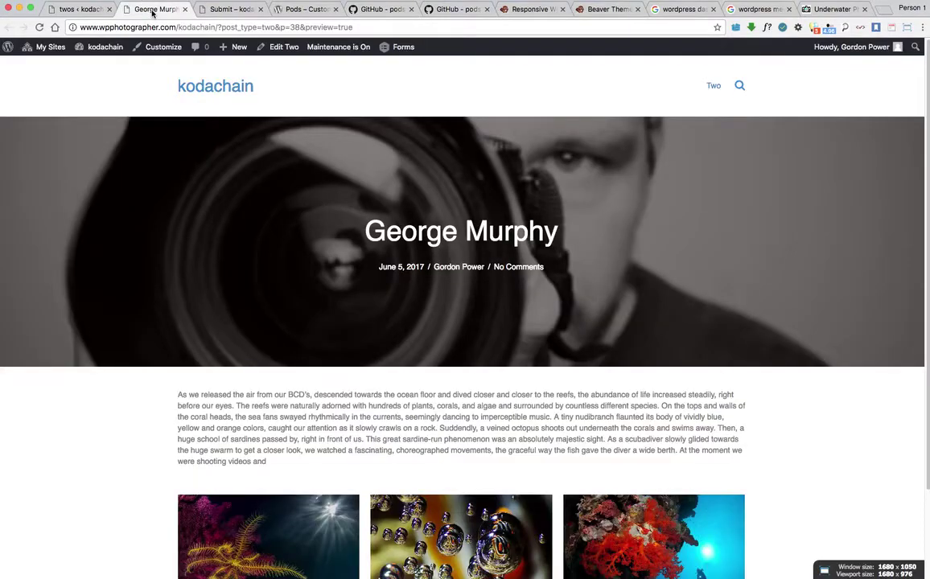
pyautogui.click(231, 9)
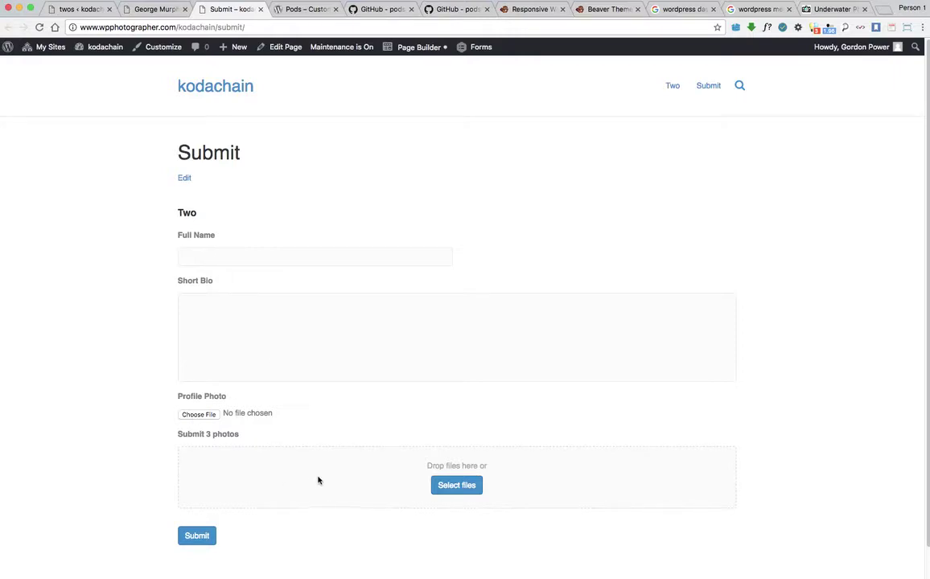
pyautogui.click(90, 12)
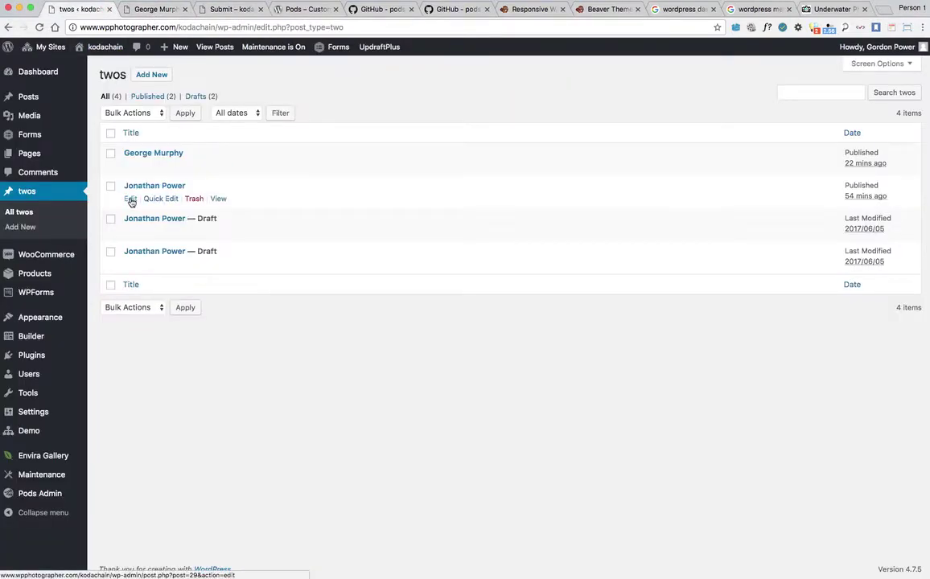
pyautogui.click(131, 200)
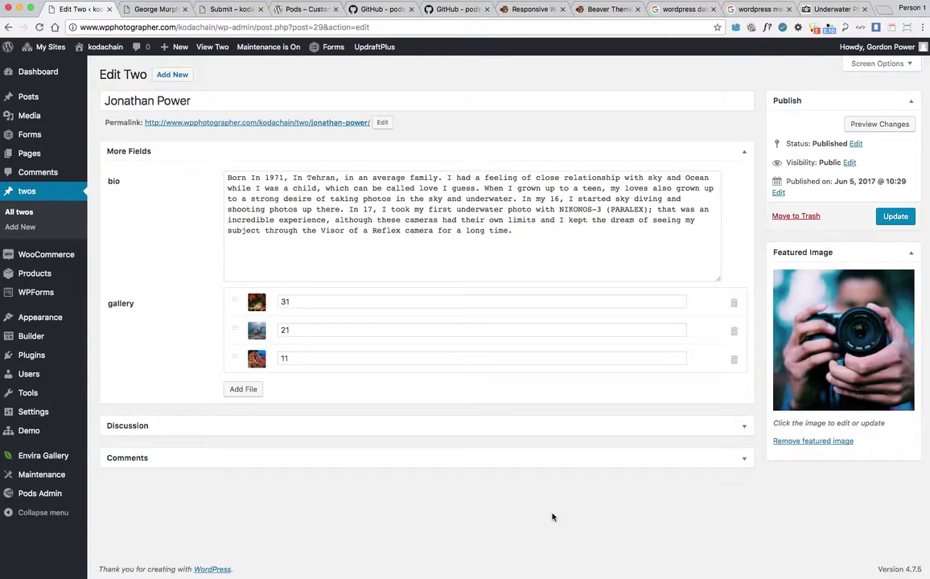
pyautogui.click(150, 11)
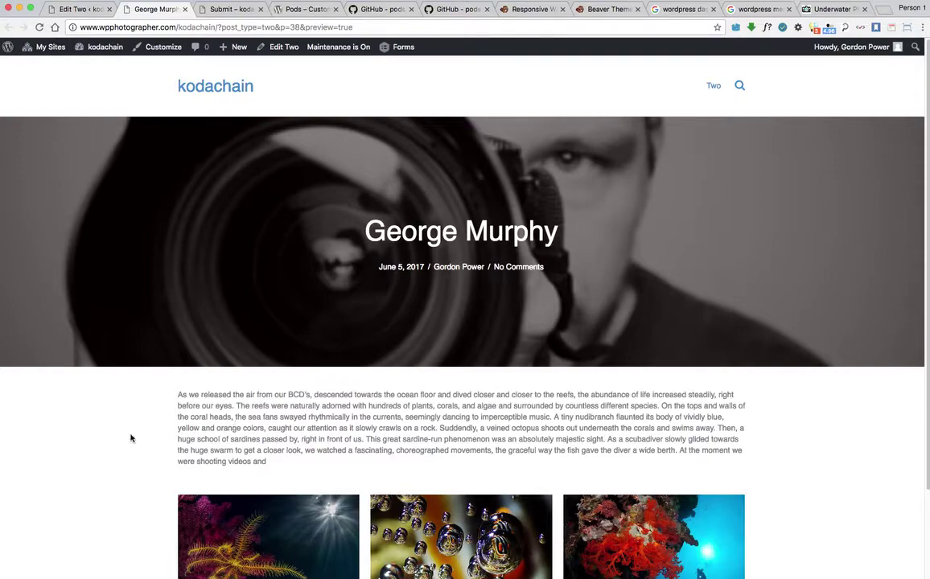
pyautogui.scroll(-3, 125, 441)
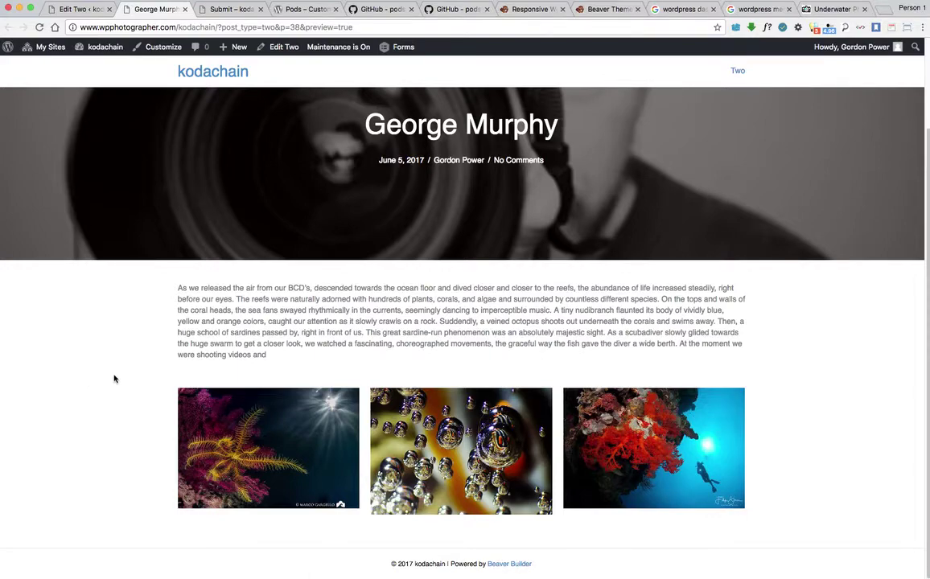
pyautogui.scroll(3, 114, 380)
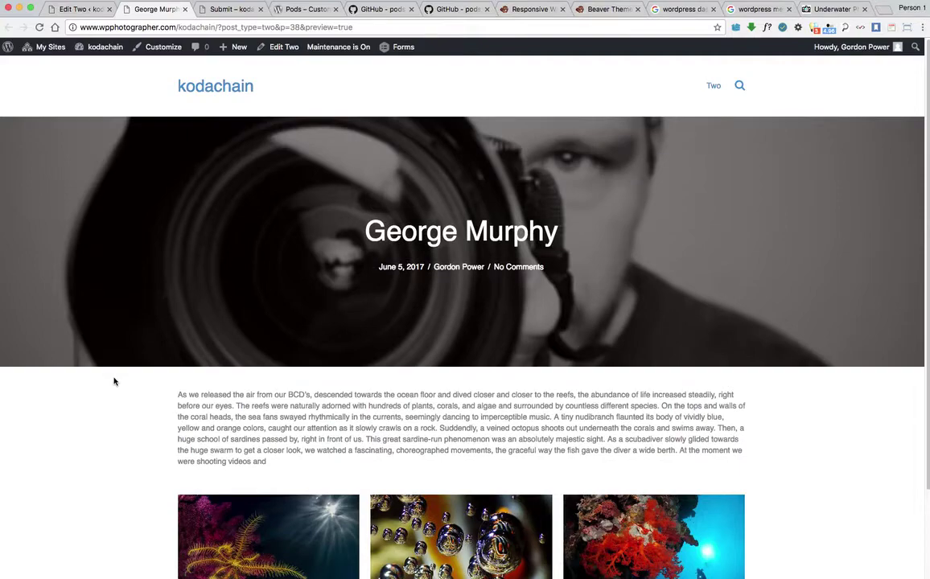
pyautogui.click(77, 11)
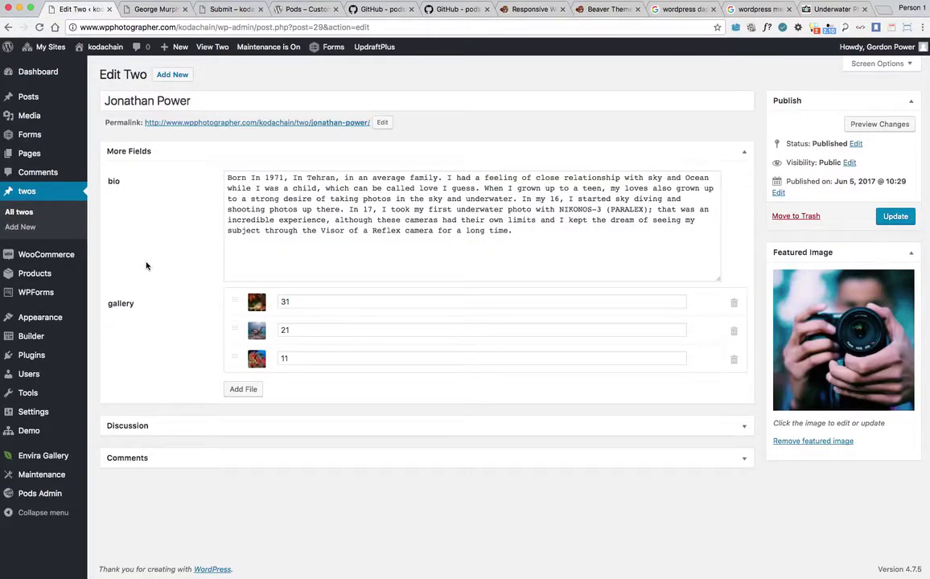
# Step: Start creating a new pod via Pods Admin > Add New
pyautogui.moveTo(27, 432)
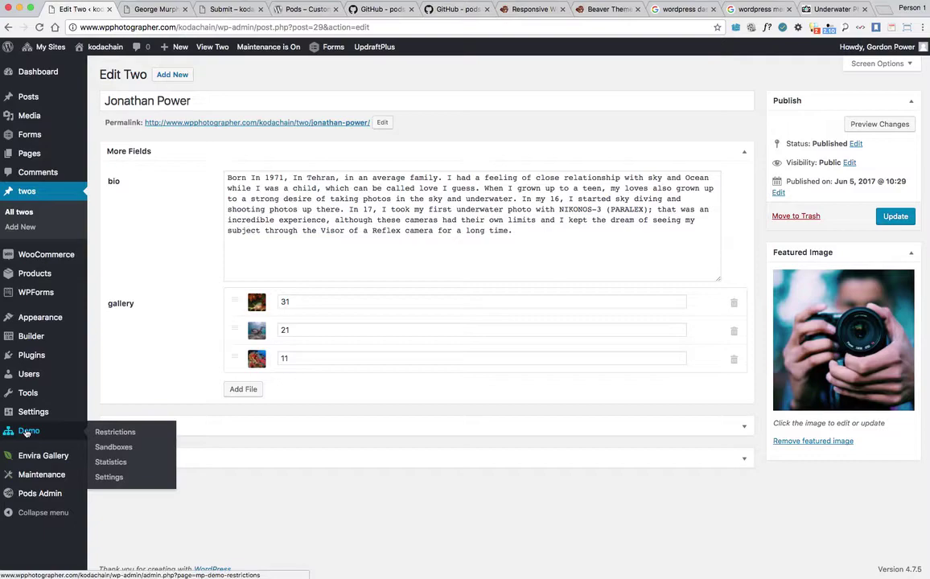
pyautogui.moveTo(45, 495)
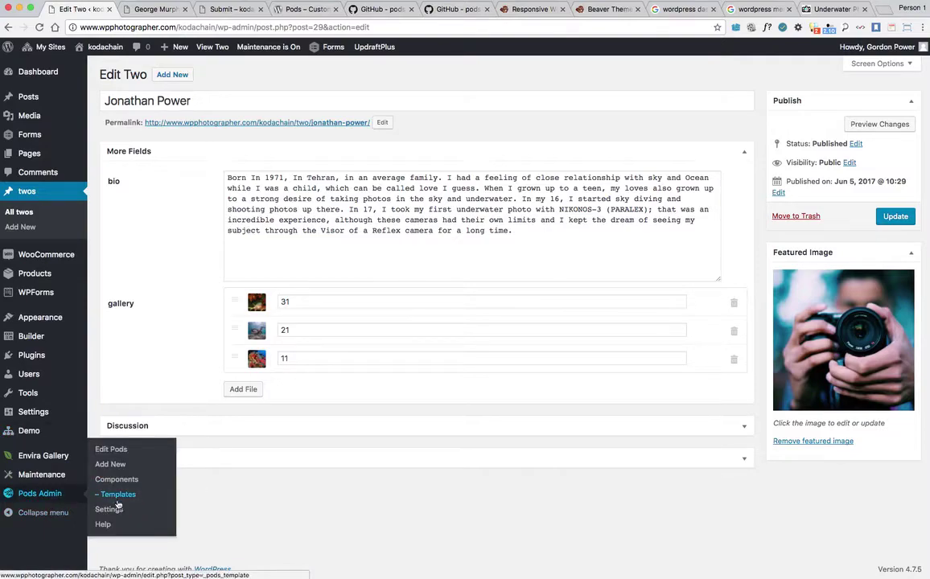
pyautogui.click(115, 464)
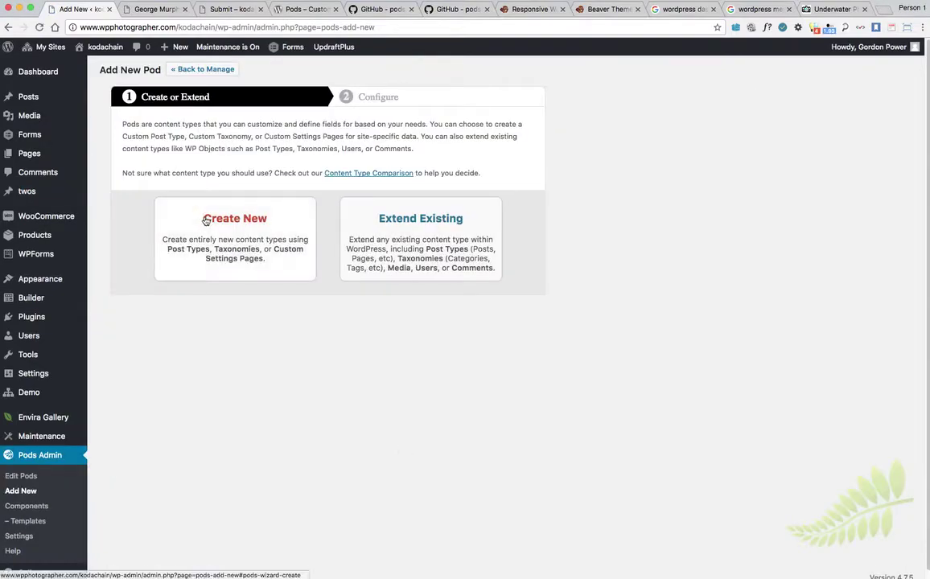
# Step: Create a new content type pod with singular label Photographer and plural label Photographers
pyautogui.click(223, 224)
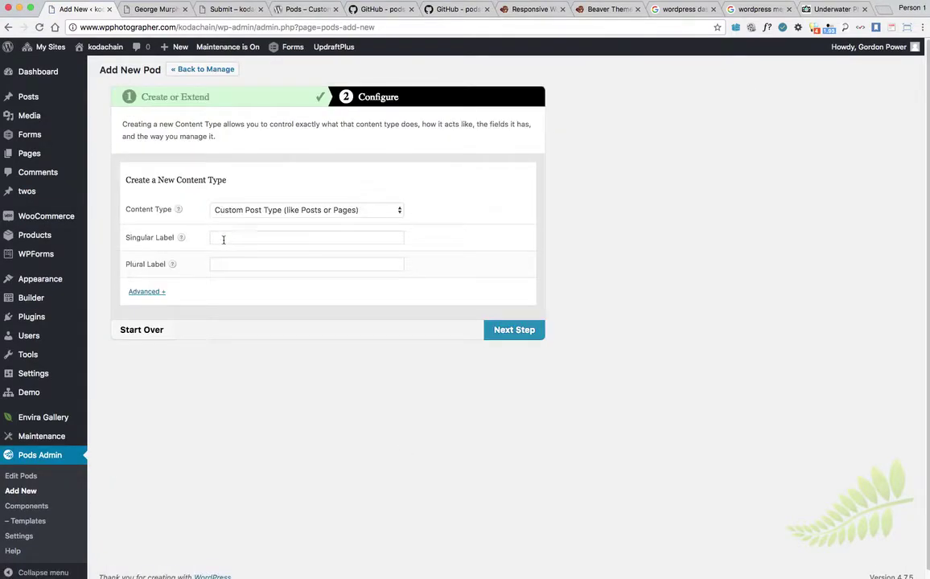
pyautogui.click(223, 239)
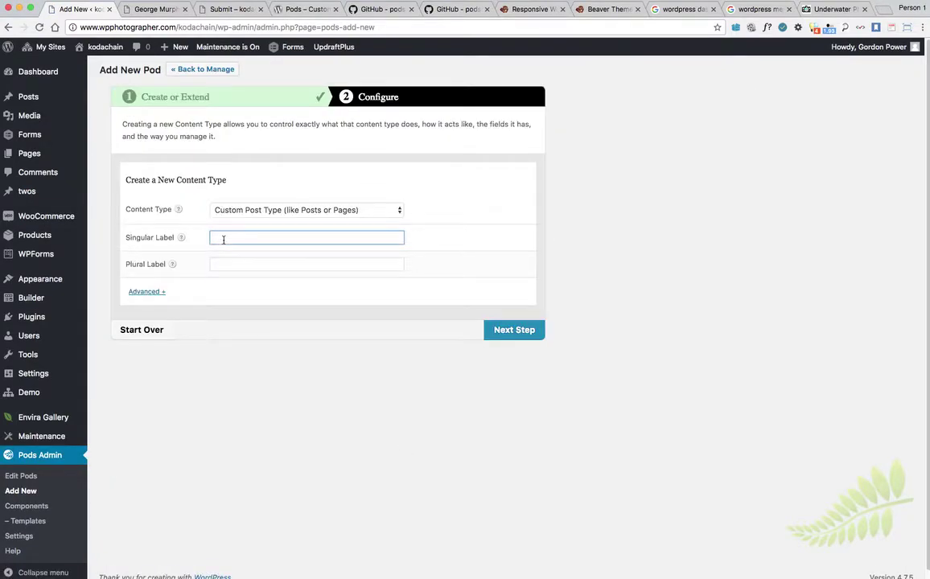
pyautogui.write('Photographers')
pyautogui.click(241, 264)
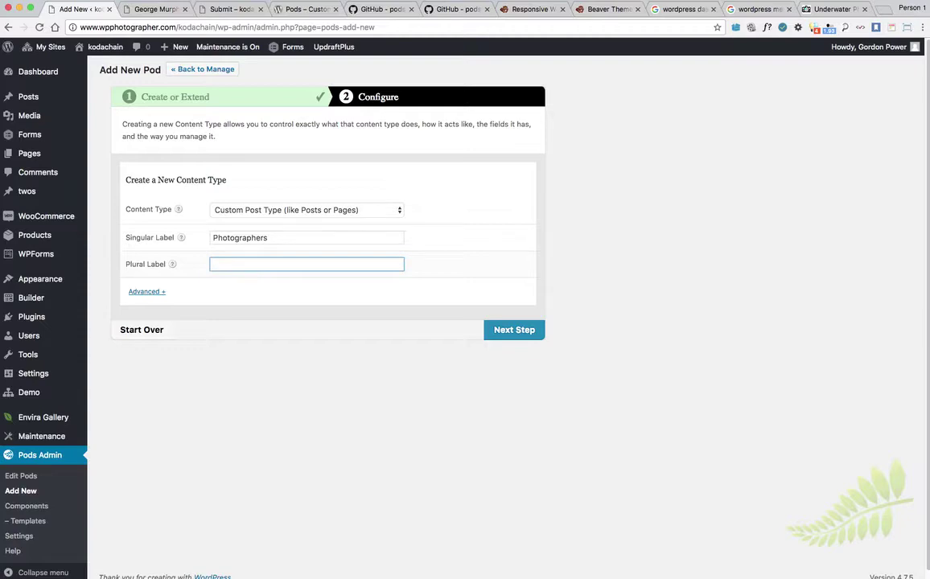
pyautogui.click(280, 239)
pyautogui.press('BackSpace')
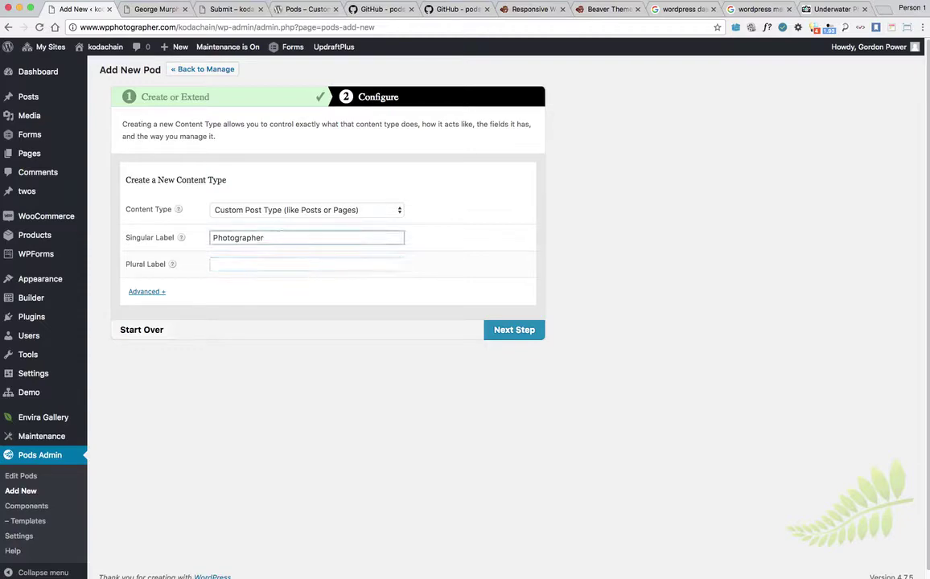
pyautogui.click(224, 265)
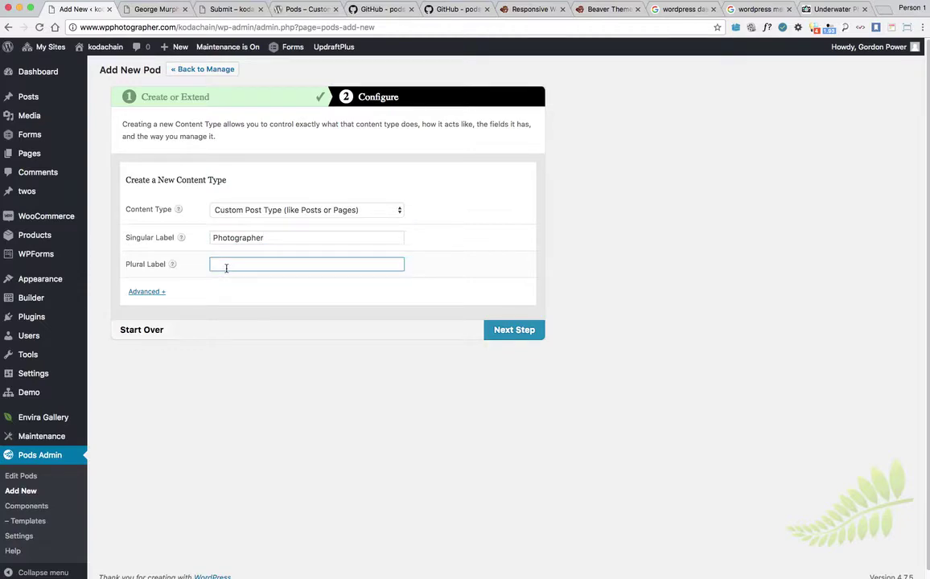
pyautogui.write('Photographers')
pyautogui.click(514, 330)
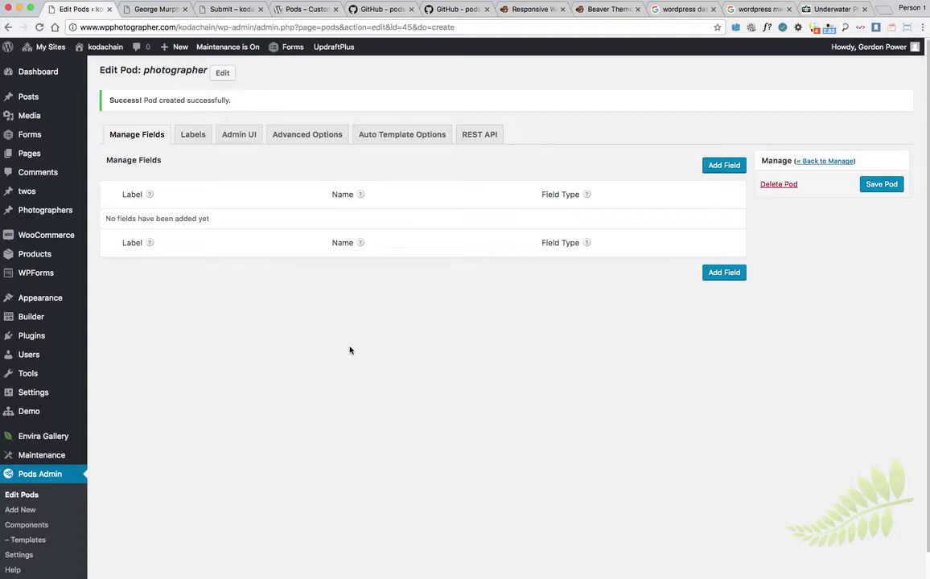
# Step: Add a Bio field of type Plain Paragraph Text to the pod
pyautogui.click(724, 272)
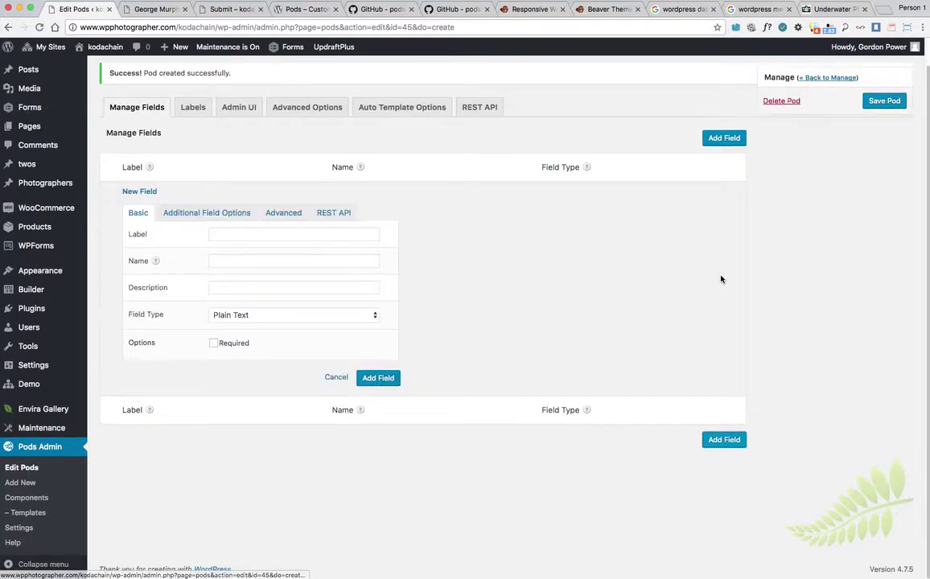
pyautogui.click(244, 235)
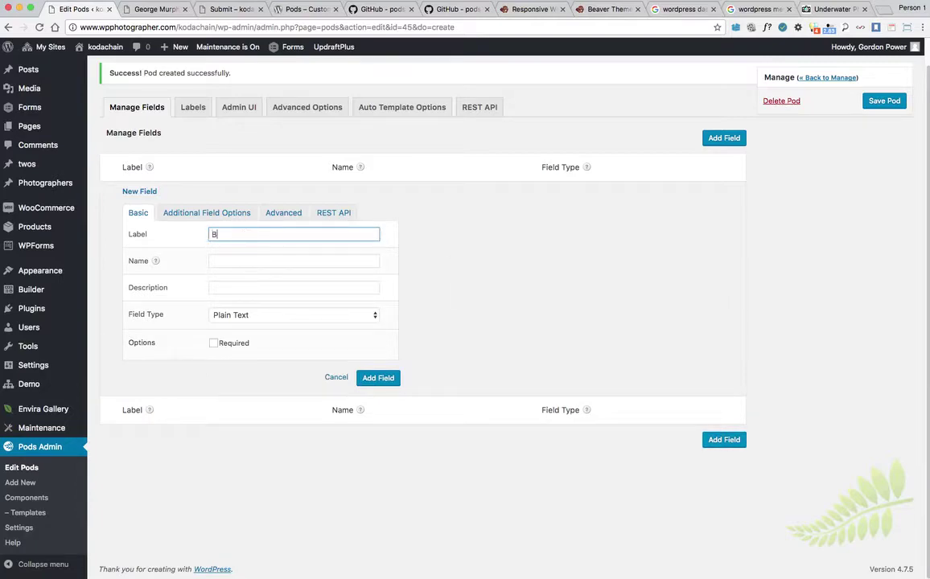
pyautogui.click(232, 261)
pyautogui.click(225, 287)
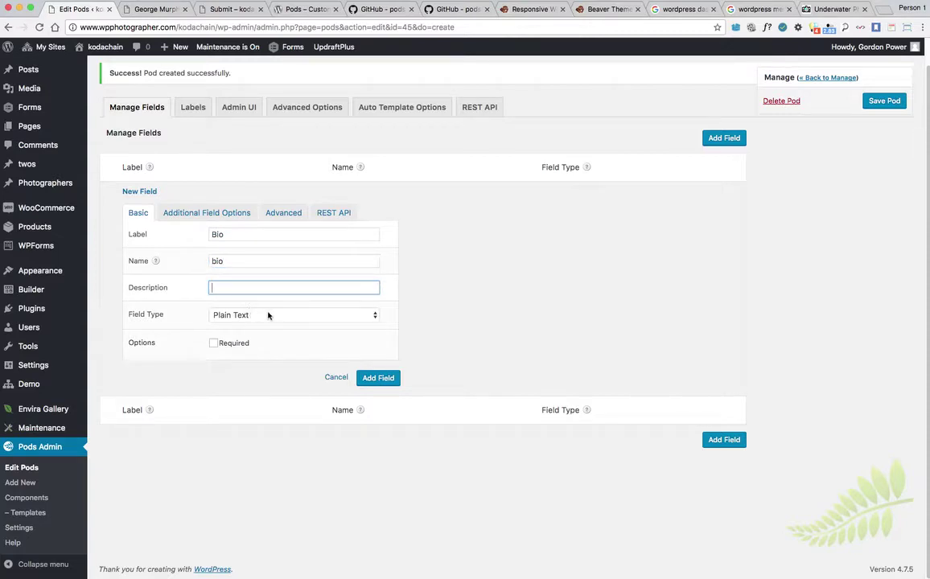
pyautogui.click(268, 315)
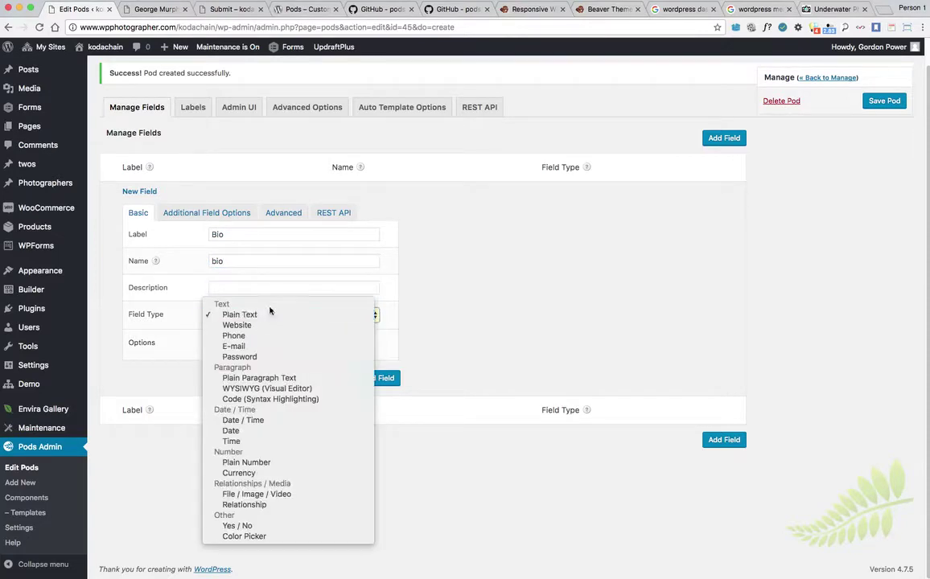
pyautogui.click(285, 379)
pyautogui.click(383, 378)
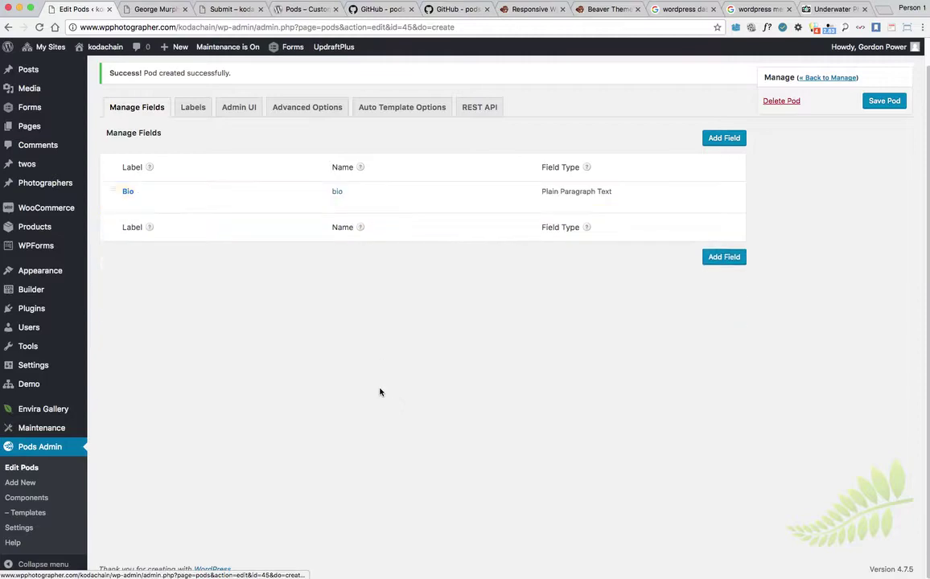
# Step: Draft a Gallery field of type File / Image / Video allowing multiple files, max 3
pyautogui.click(722, 257)
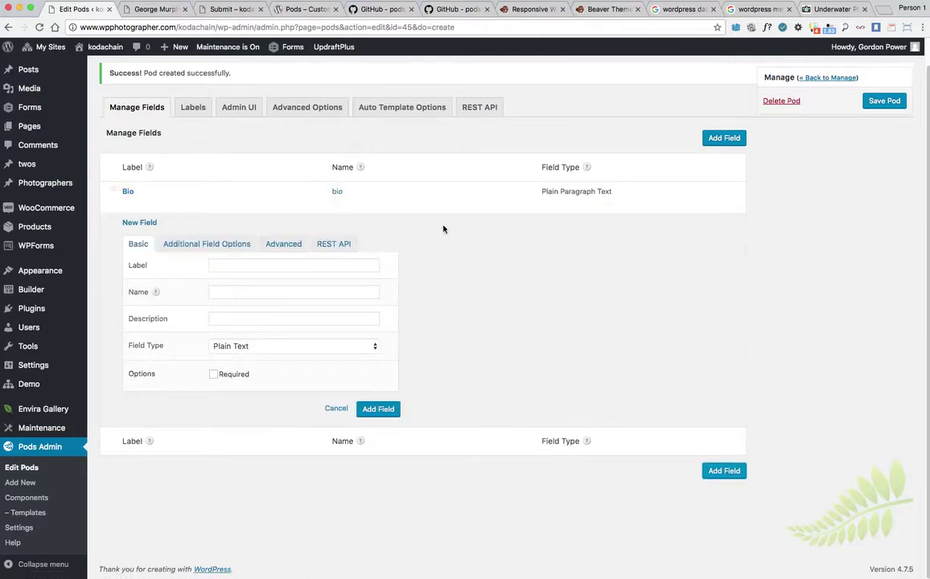
pyautogui.click(226, 266)
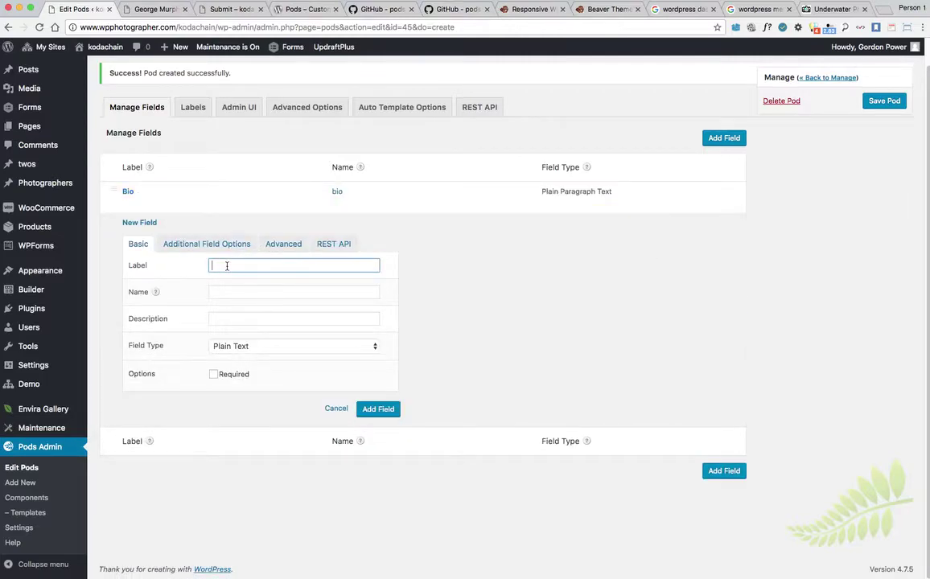
pyautogui.write('Gallery')
pyautogui.press('Tab')
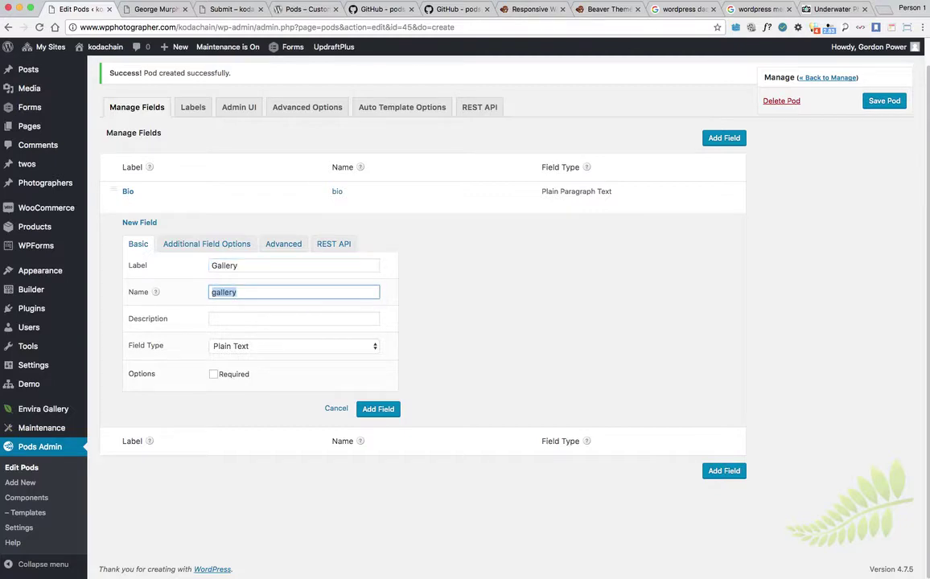
pyautogui.press('Tab')
pyautogui.click(252, 348)
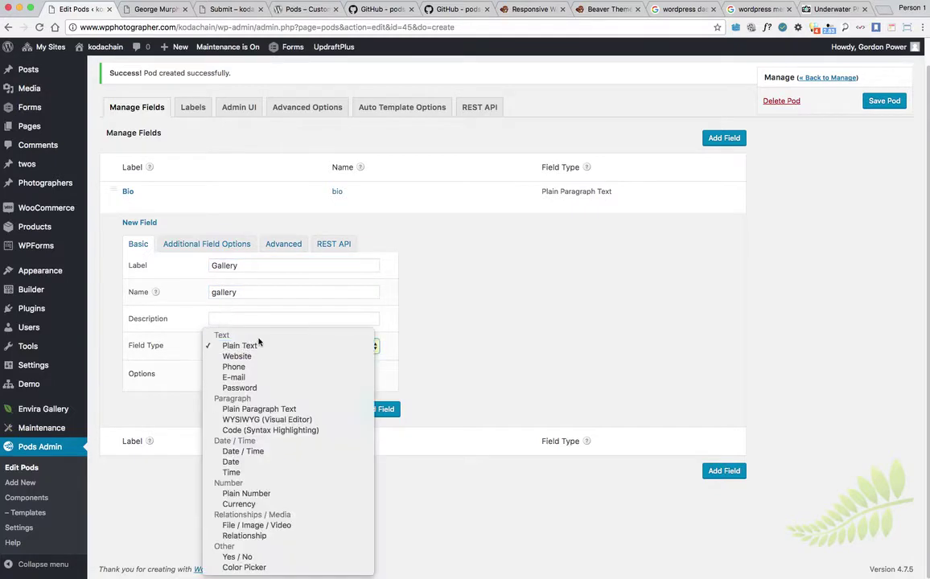
pyautogui.press('Escape')
pyautogui.press('f')
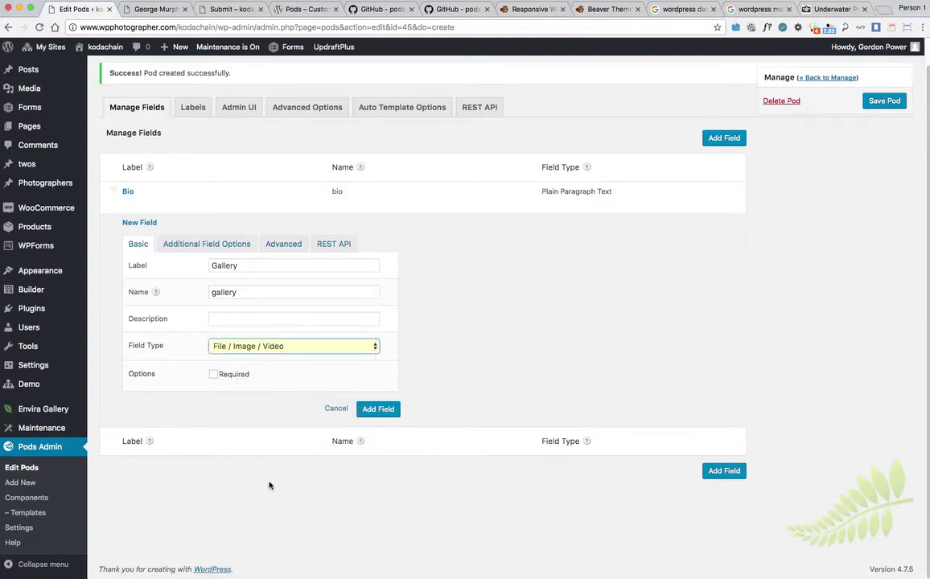
pyautogui.click(193, 247)
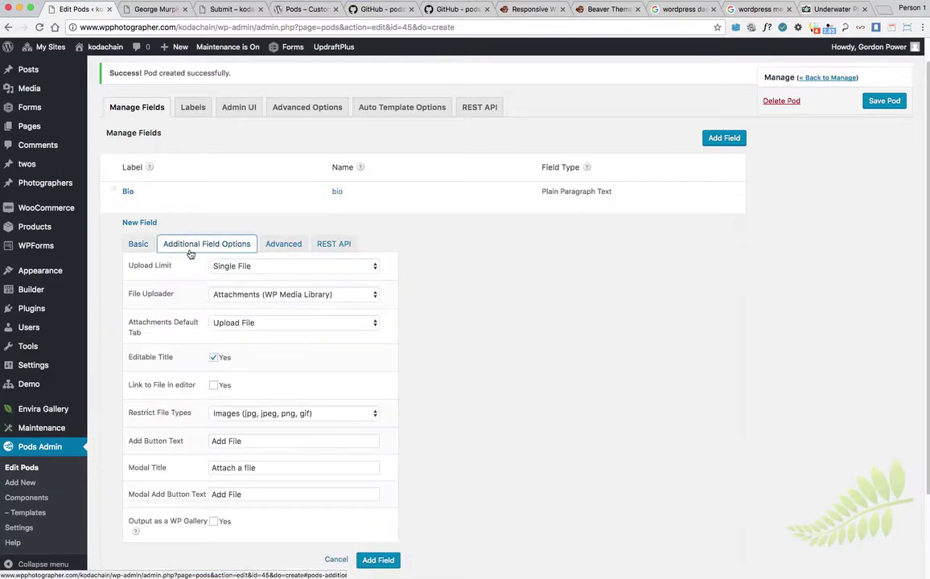
pyautogui.click(248, 266)
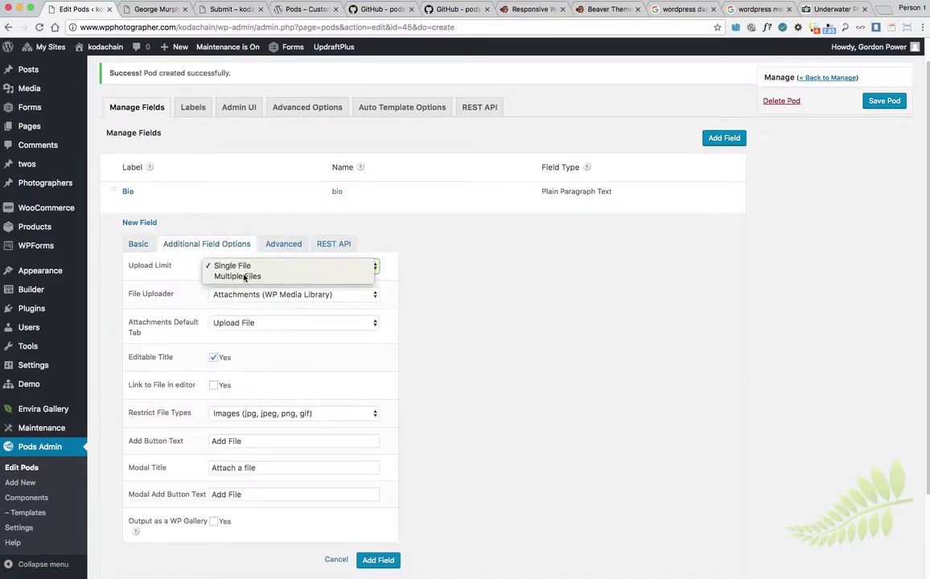
pyautogui.click(237, 276)
pyautogui.click(209, 412)
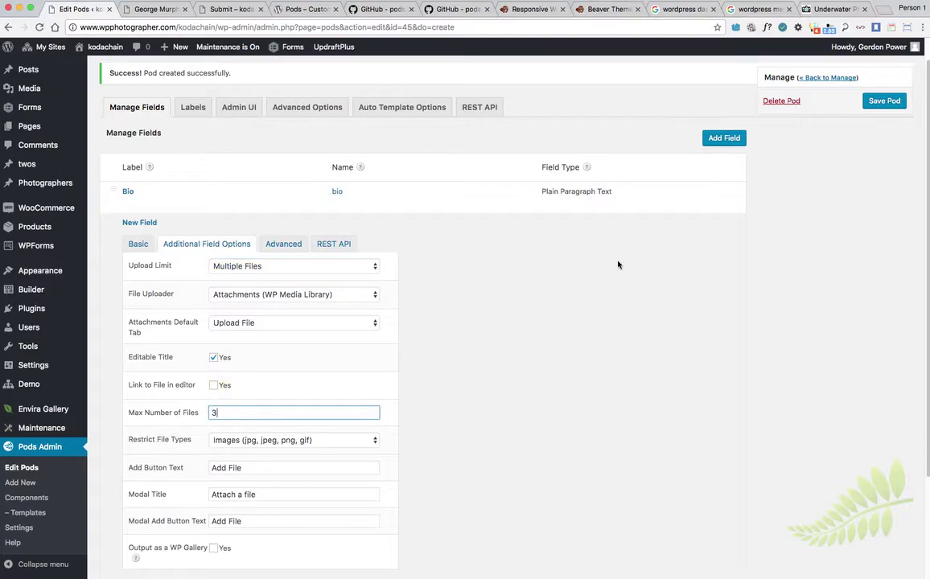
# Step: Start another blank field, then return to the Gallery field's basic settings
pyautogui.click(722, 138)
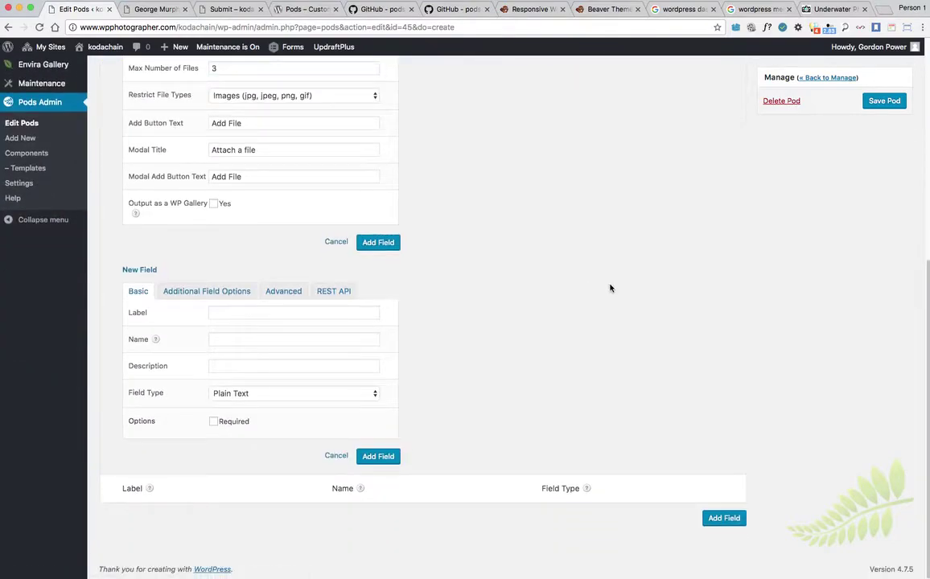
pyautogui.scroll(1, 511, 327)
pyautogui.scroll(5, 511, 327)
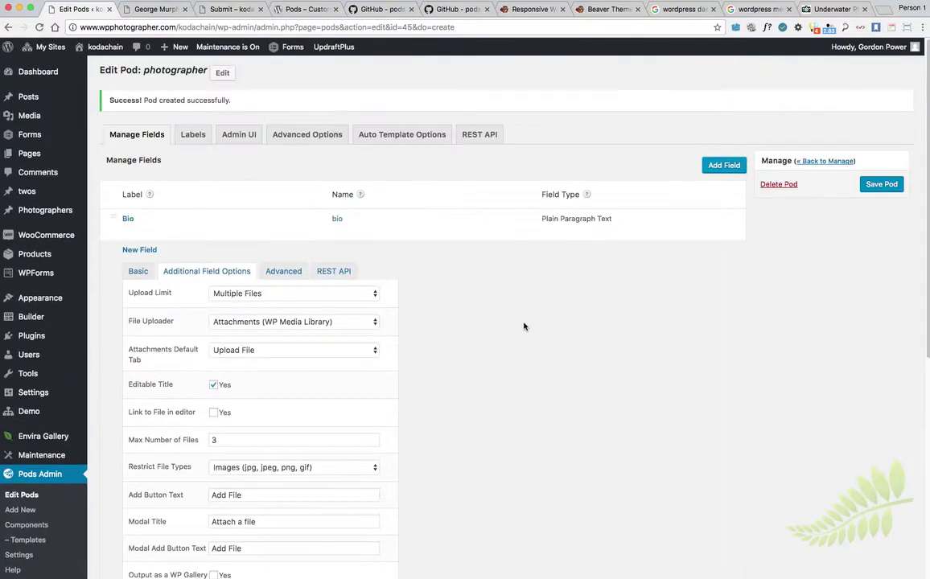
pyautogui.click(126, 271)
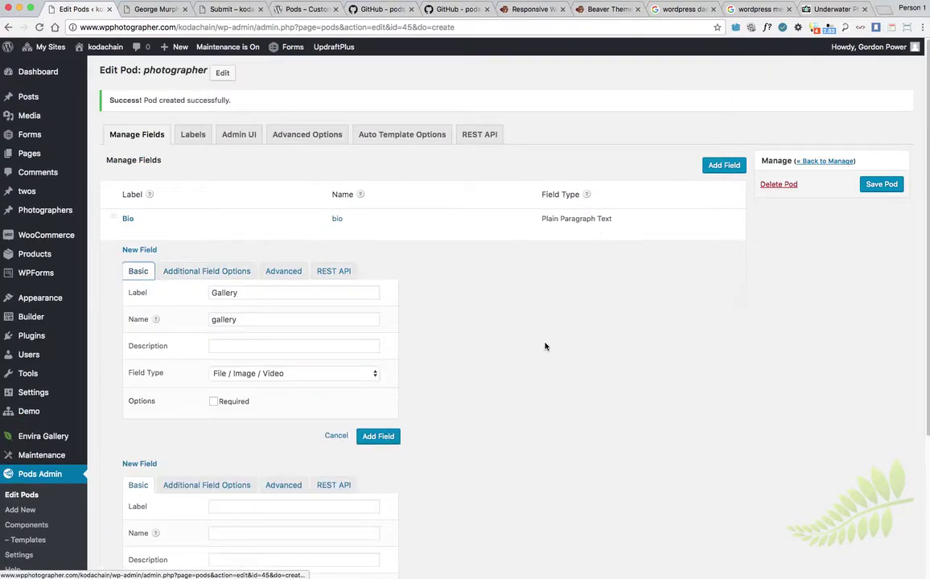
pyautogui.scroll(-3, 521, 340)
pyautogui.scroll(3, 519, 343)
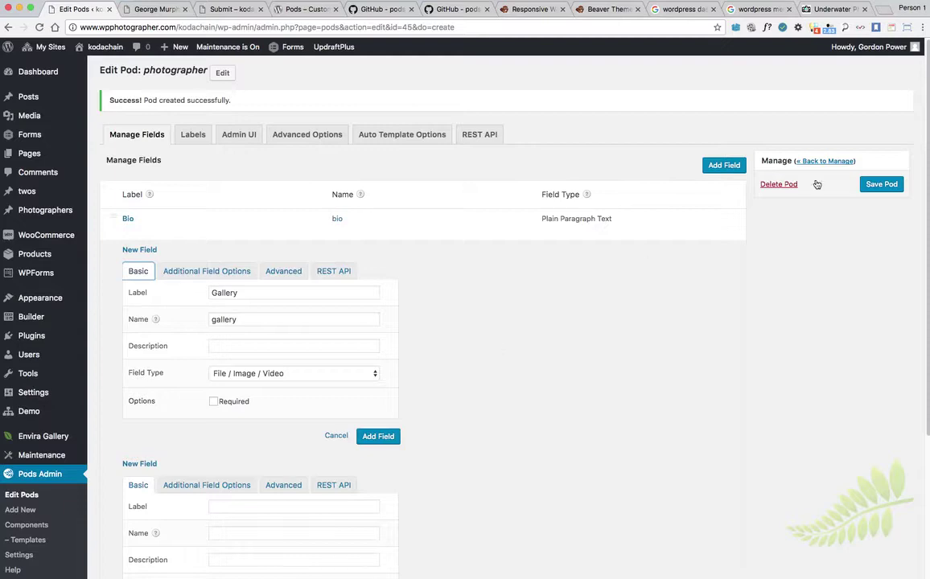
# Step: Save the pod and begin a new Gallery field of type File / Image / Video
pyautogui.click(884, 185)
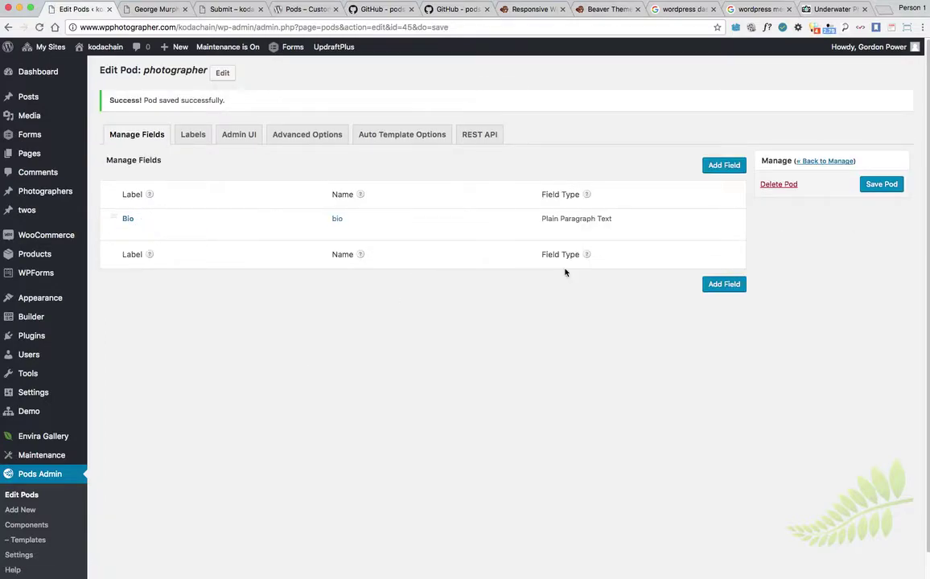
pyautogui.click(717, 286)
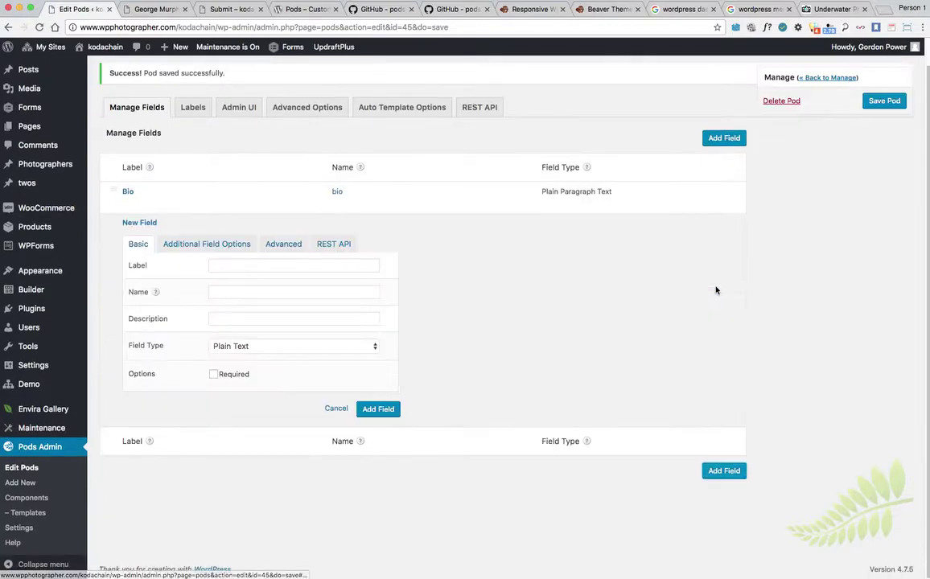
pyautogui.click(225, 265)
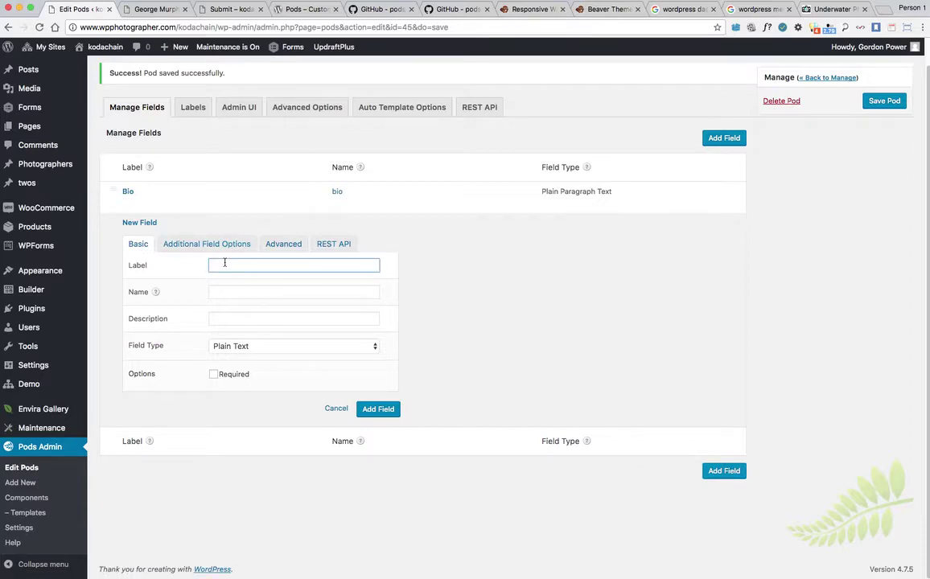
pyautogui.write('Gallery')
pyautogui.press('Tab')
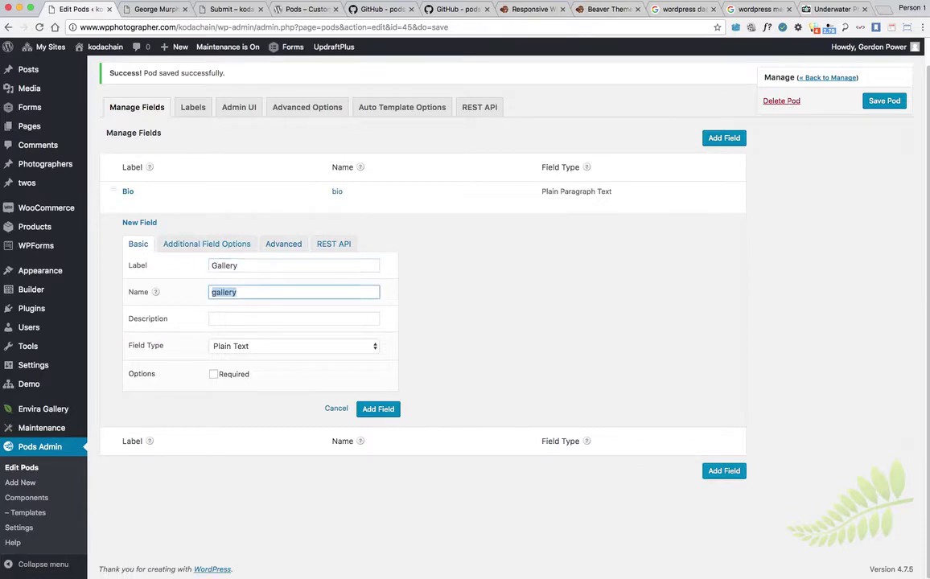
pyautogui.press('Tab')
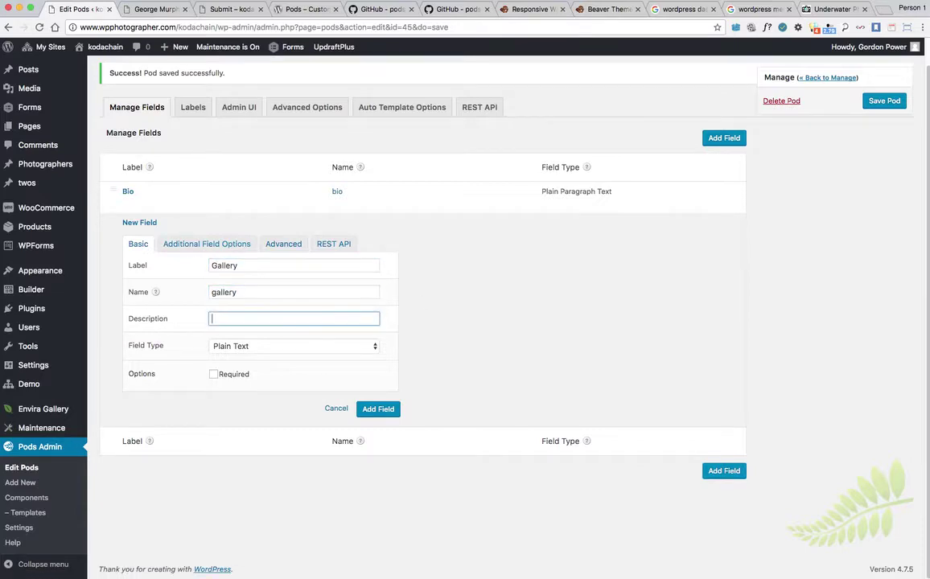
pyautogui.click(243, 347)
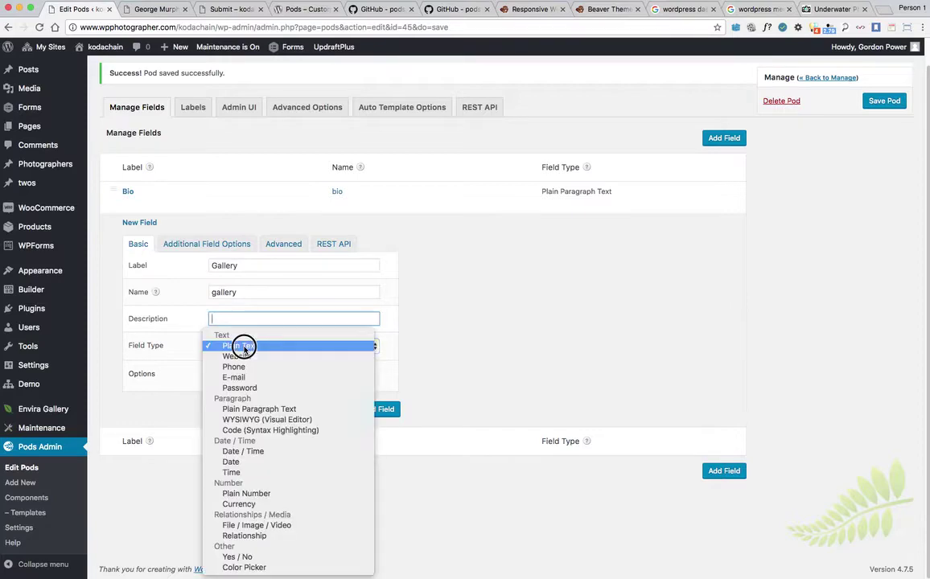
pyautogui.click(262, 523)
# Step: Allow the Gallery field multiple files up to 3, add it, and save the pod
pyautogui.click(185, 245)
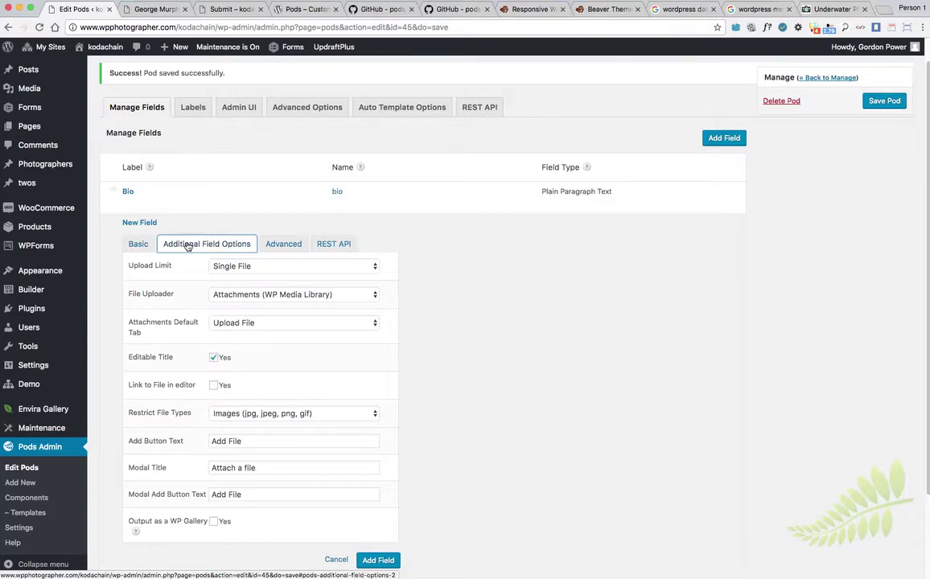
pyautogui.click(230, 266)
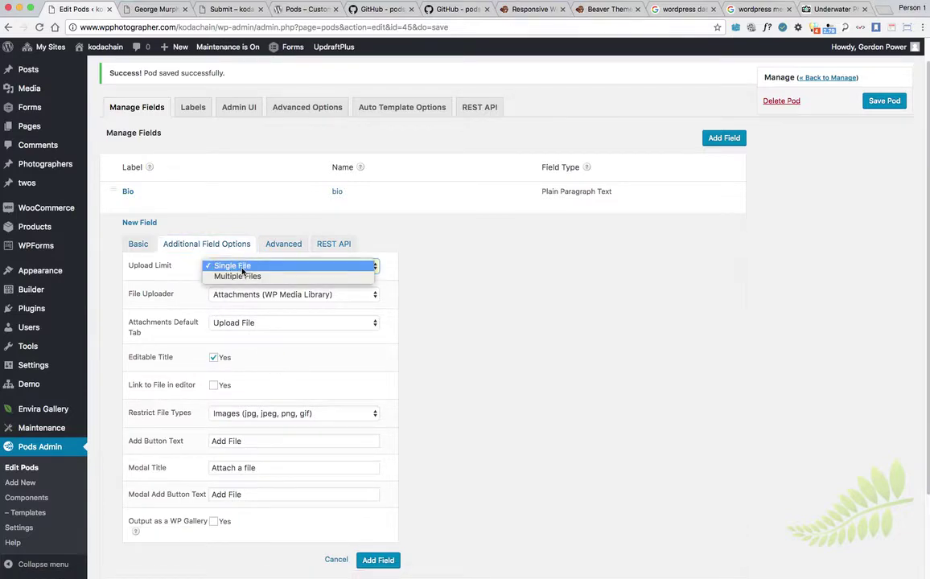
pyautogui.click(238, 277)
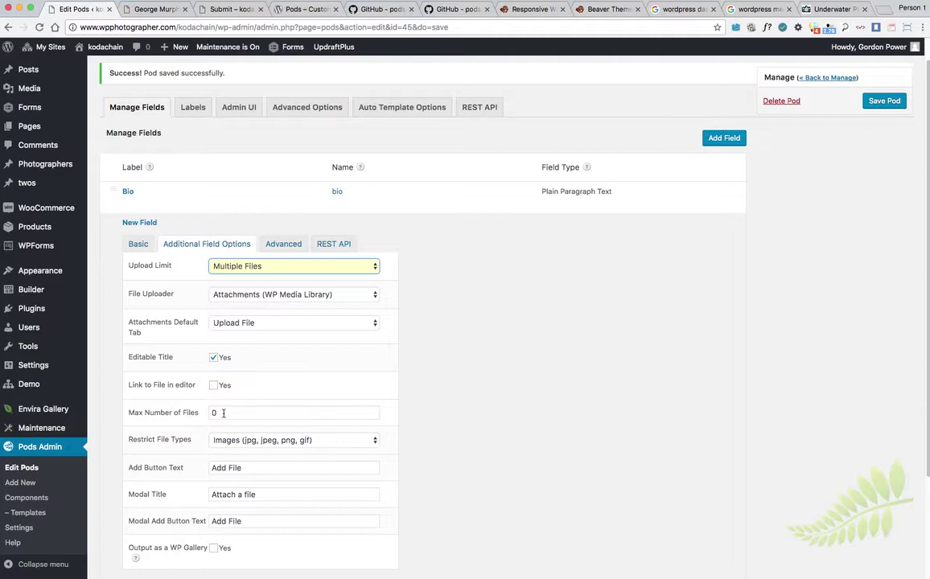
pyautogui.click(204, 416)
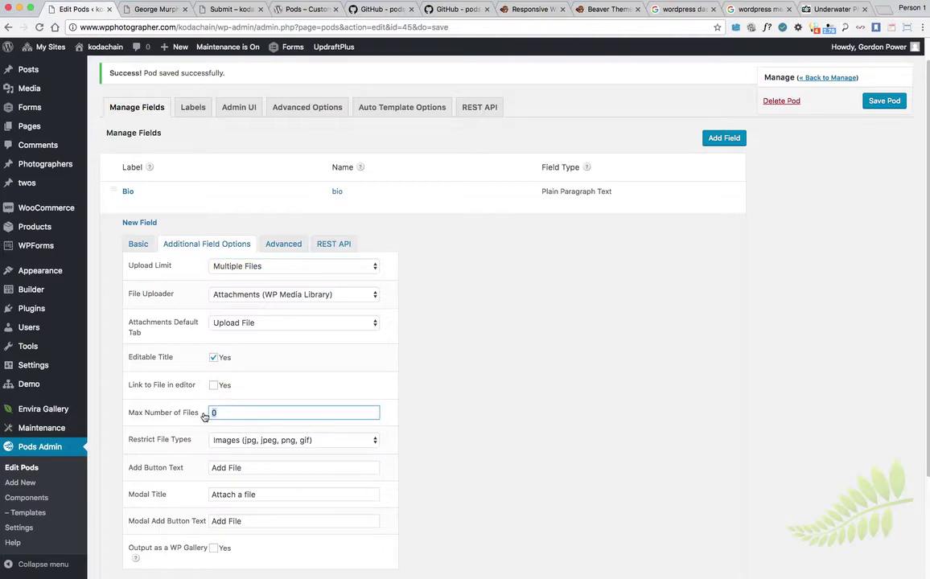
pyautogui.write('3')
pyautogui.scroll(-3, 515, 306)
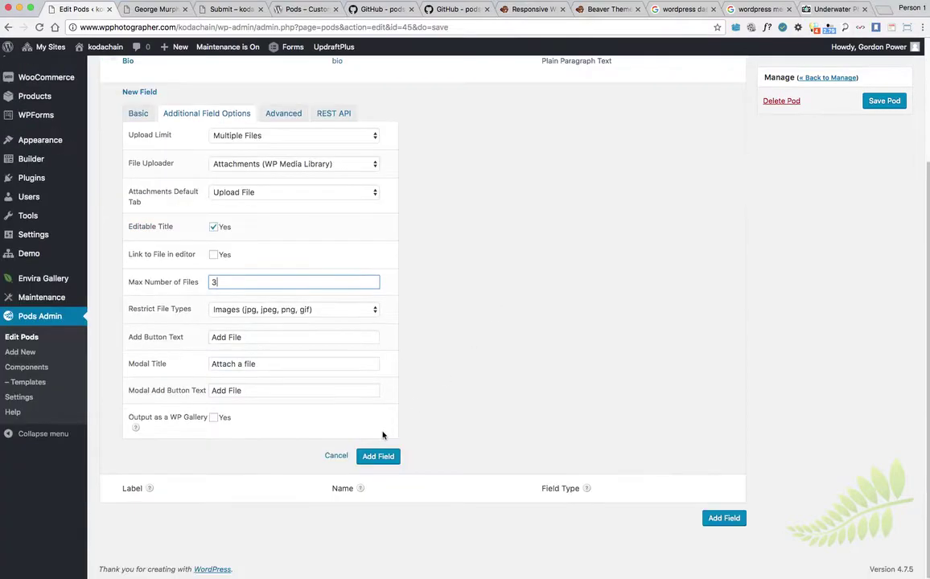
pyautogui.click(369, 456)
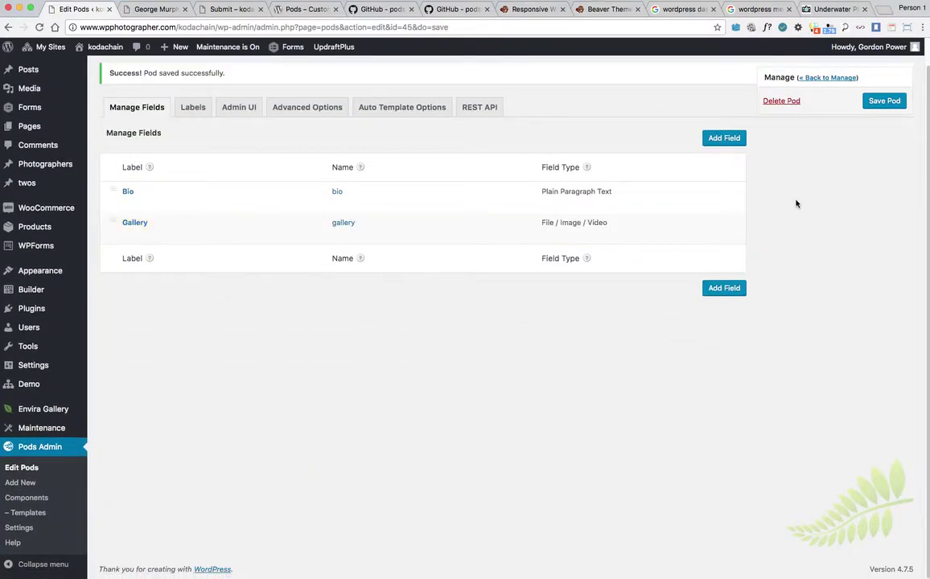
pyautogui.click(884, 101)
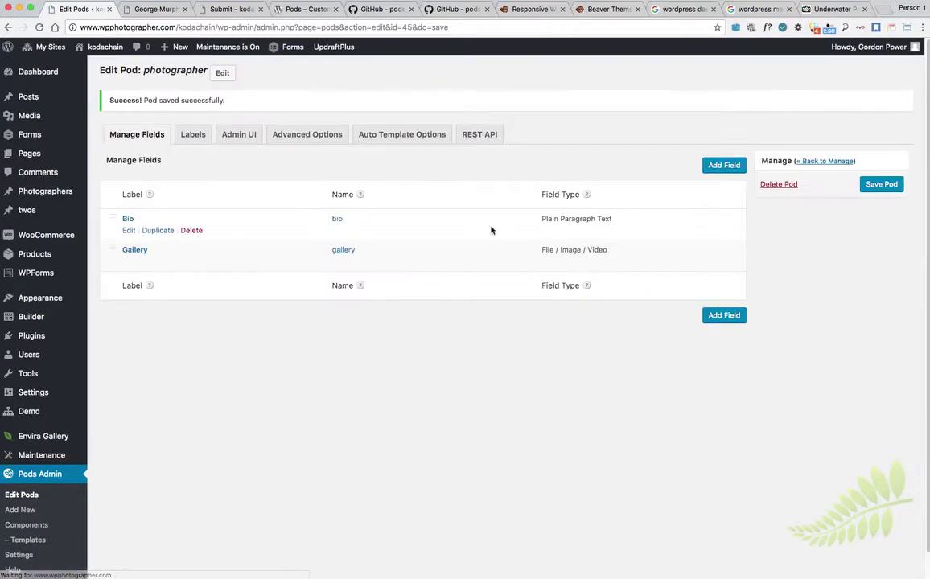
# Step: In Advanced Options, swap Editor support for Featured Image and save the pod
pyautogui.click(307, 139)
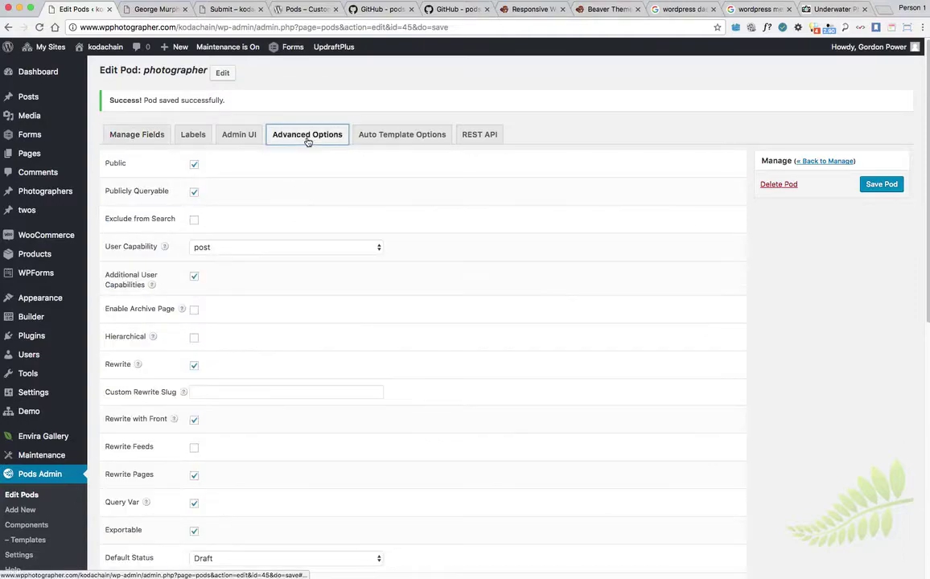
pyautogui.scroll(-5, 499, 245)
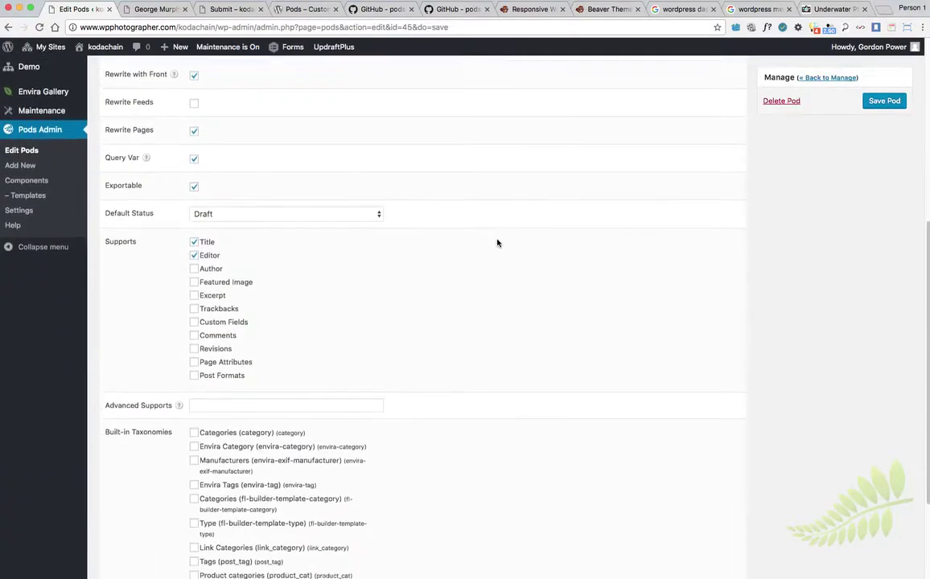
pyautogui.click(193, 218)
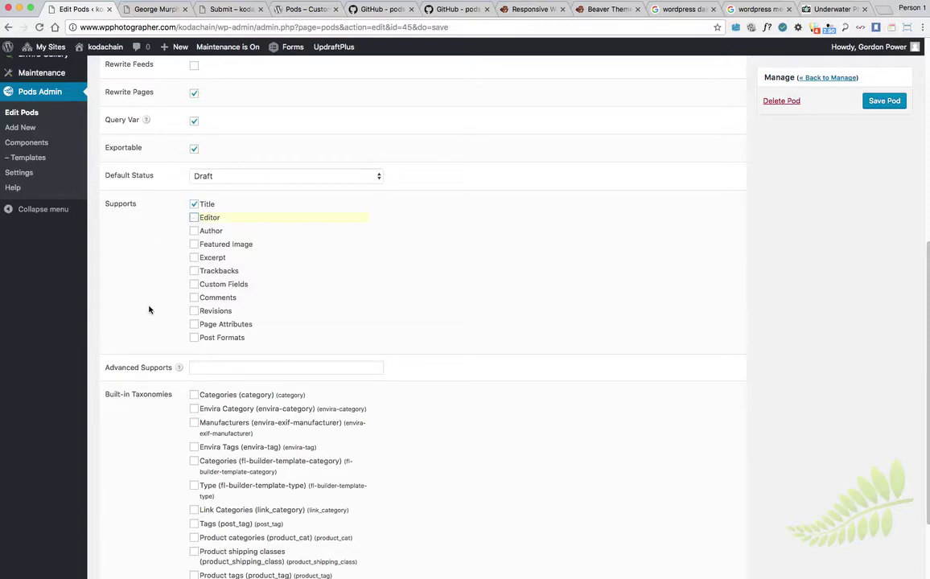
pyautogui.click(193, 244)
pyautogui.click(882, 101)
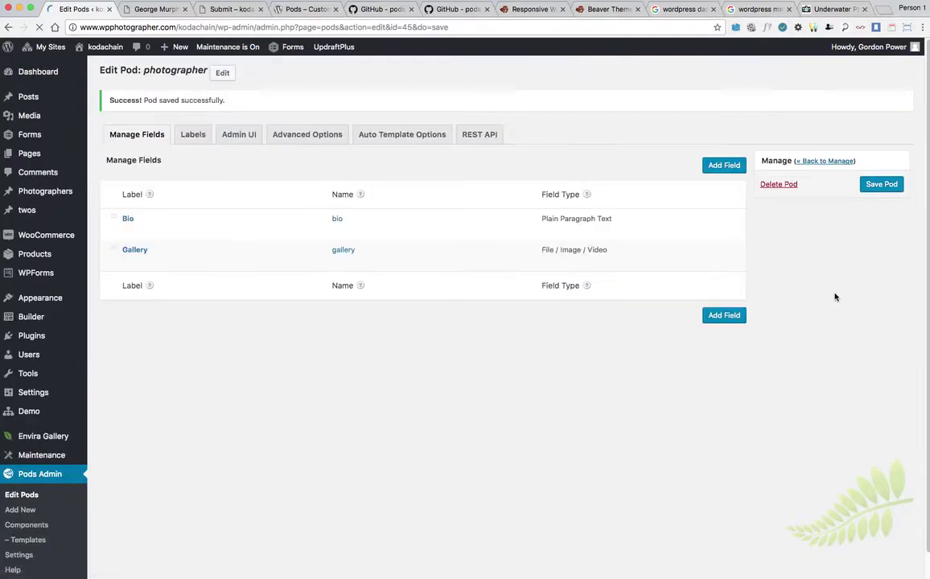
pyautogui.click(233, 140)
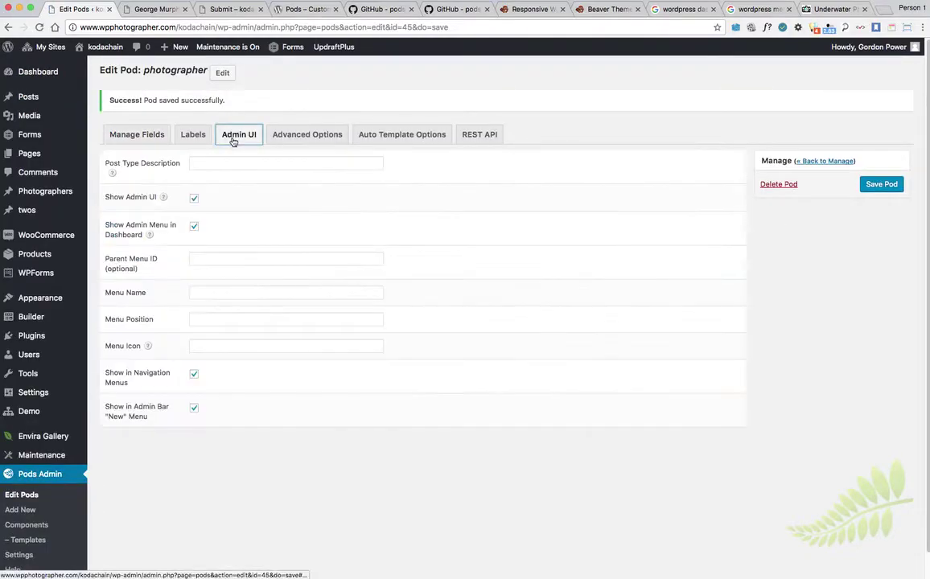
# Step: Filter the Dashicons reference by camera and select the dashicons-camera icon name
pyautogui.click(201, 345)
pyautogui.click(682, 9)
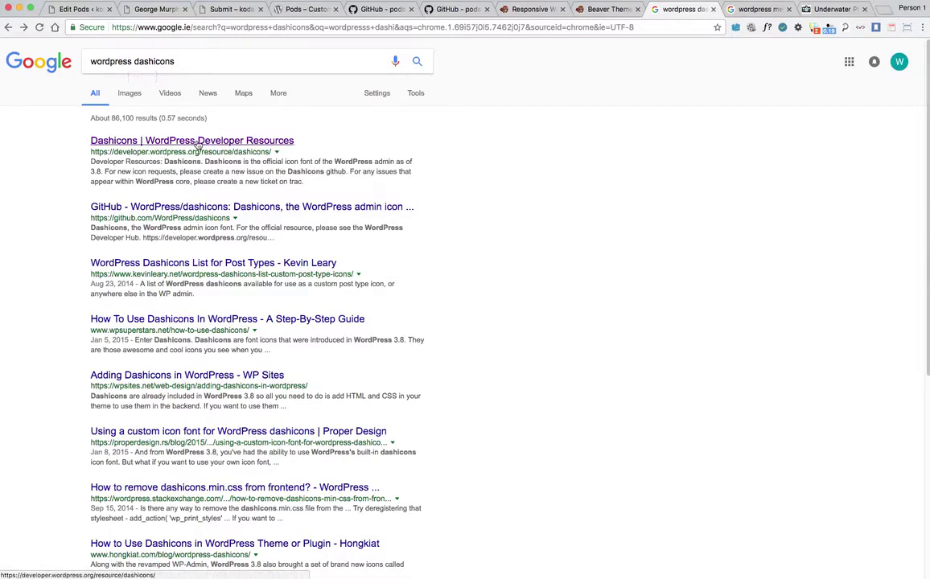
pyautogui.click(187, 141)
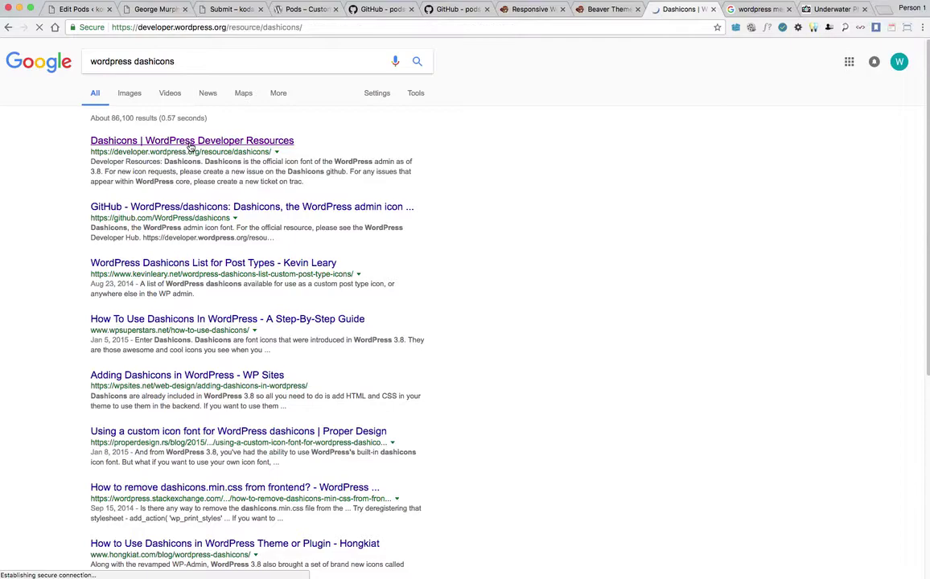
pyautogui.click(244, 353)
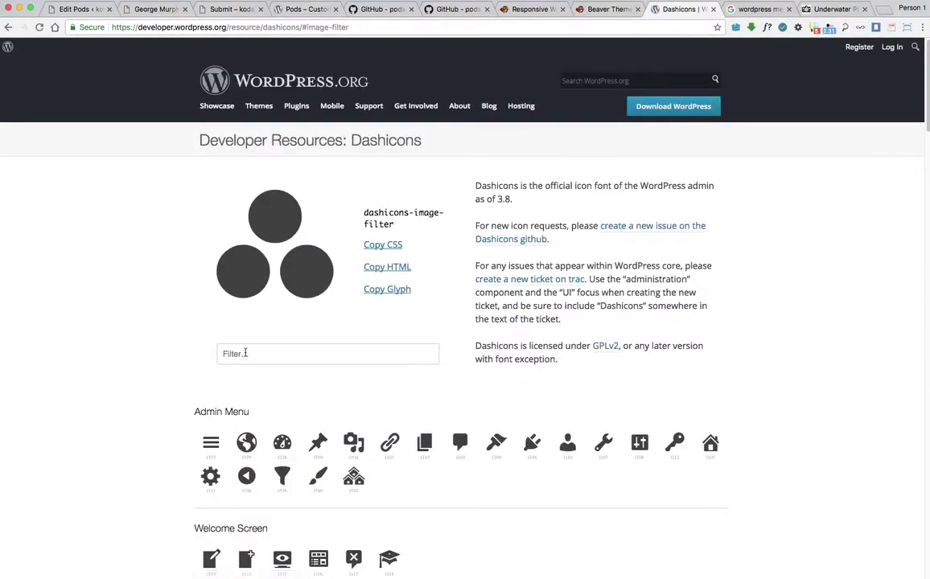
pyautogui.write('camera')
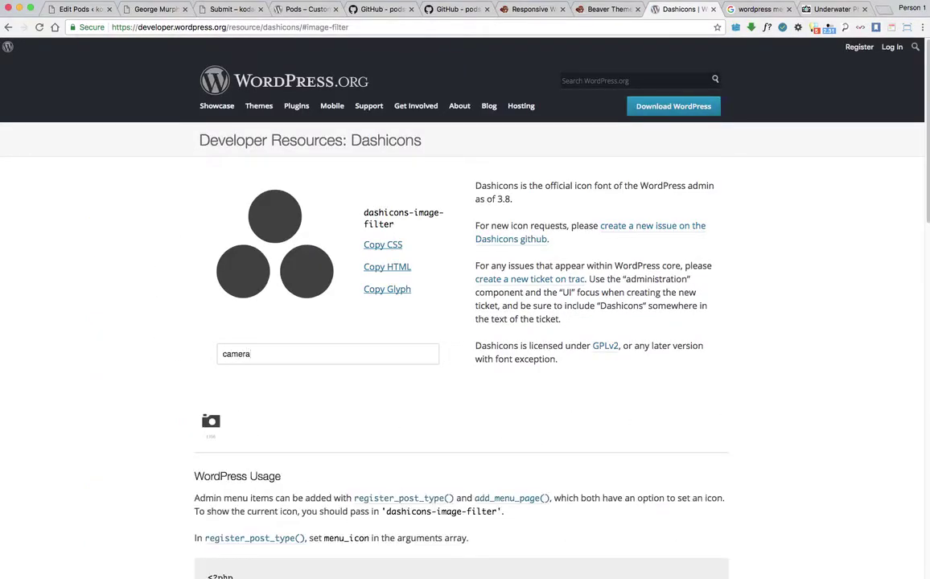
pyautogui.click(210, 421)
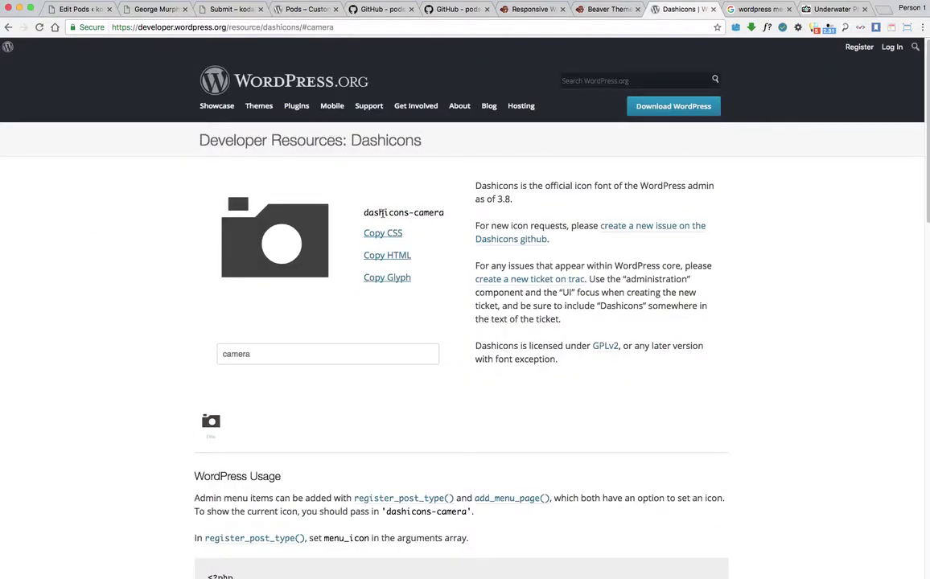
pyautogui.tripleClick(381, 212)
pyautogui.press('super+c')
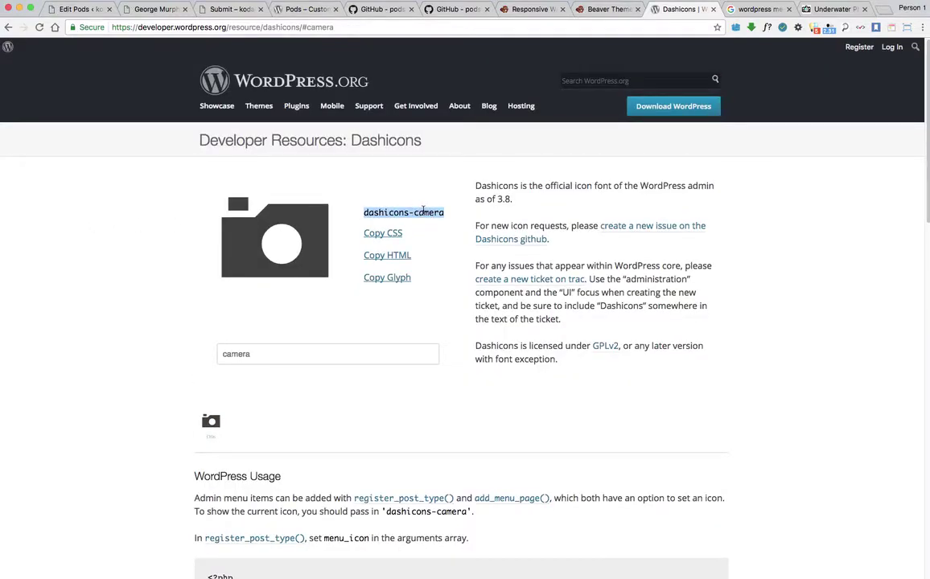
# Step: Paste dashicons-camera into the photographer pod's Menu Icon field
pyautogui.click(85, 9)
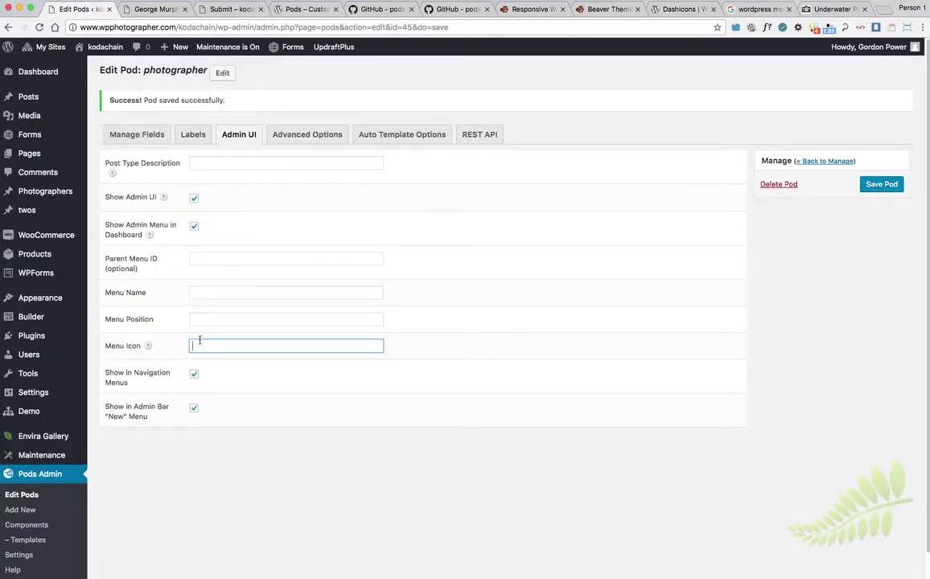
pyautogui.moveTo(12, 196)
pyautogui.press('super+v')
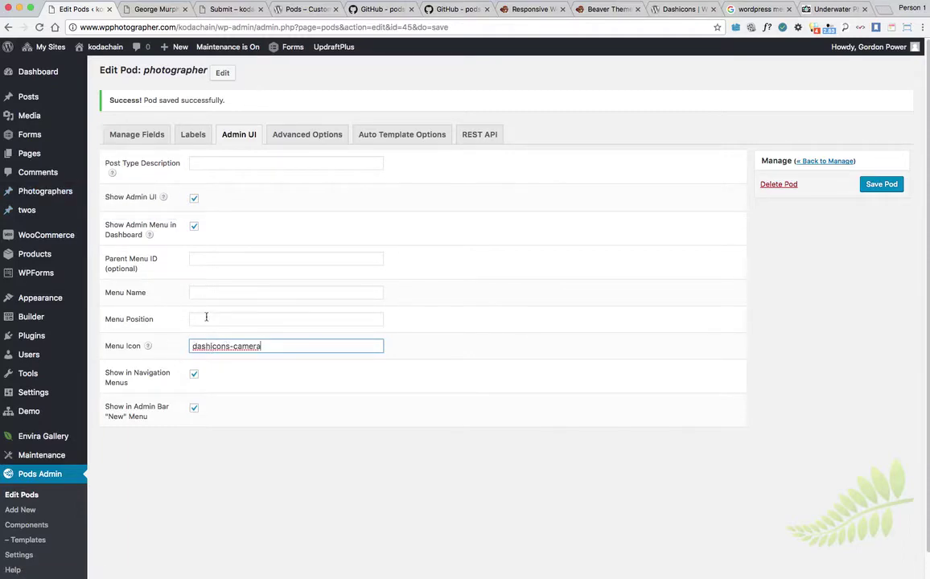
pyautogui.click(205, 318)
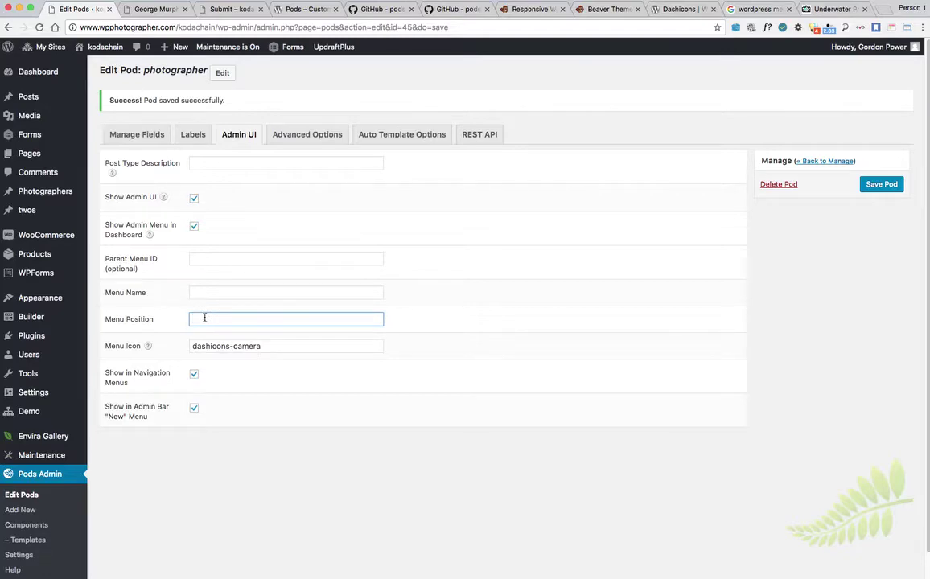
pyautogui.moveTo(35, 194)
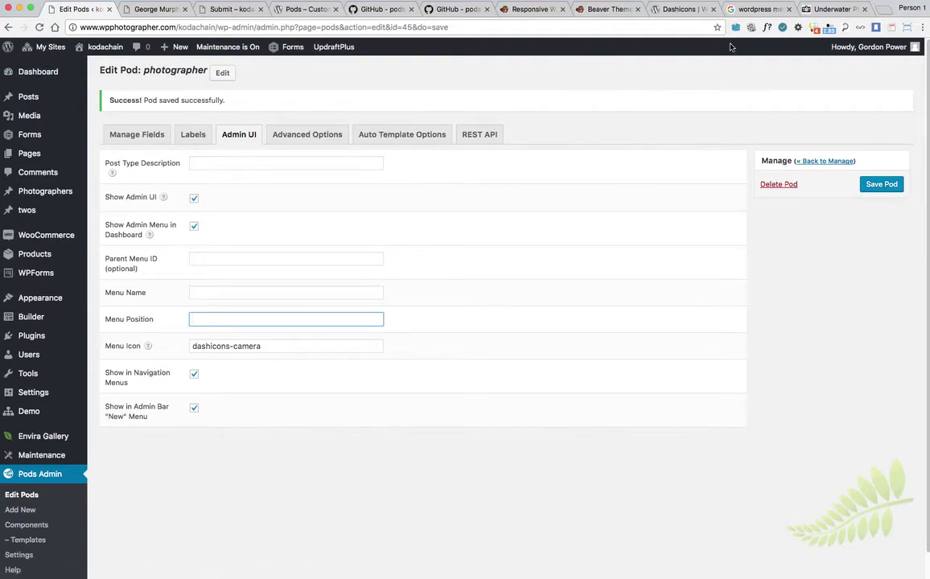
# Step: Check the default menu positions in the add_menu_page reference's Menu Structure list
pyautogui.click(760, 10)
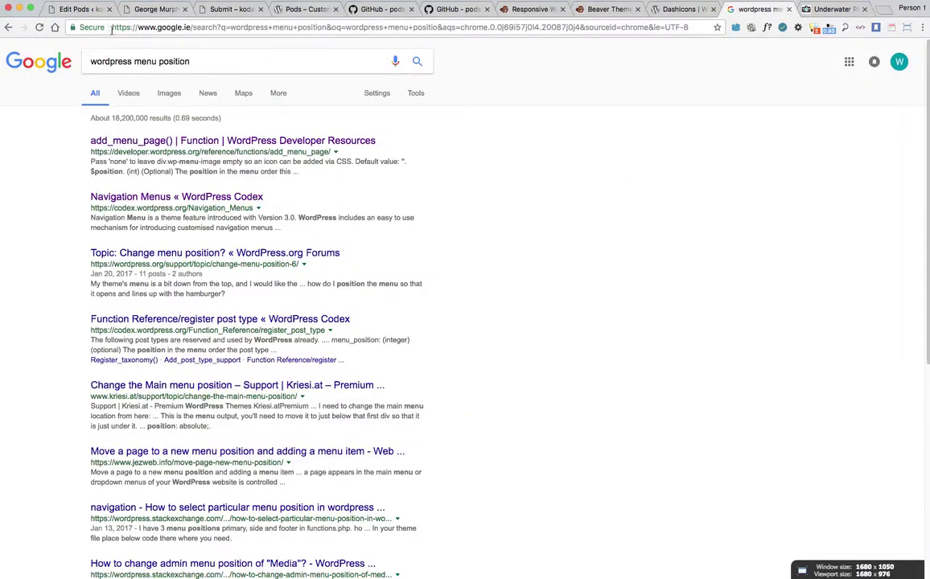
pyautogui.click(206, 142)
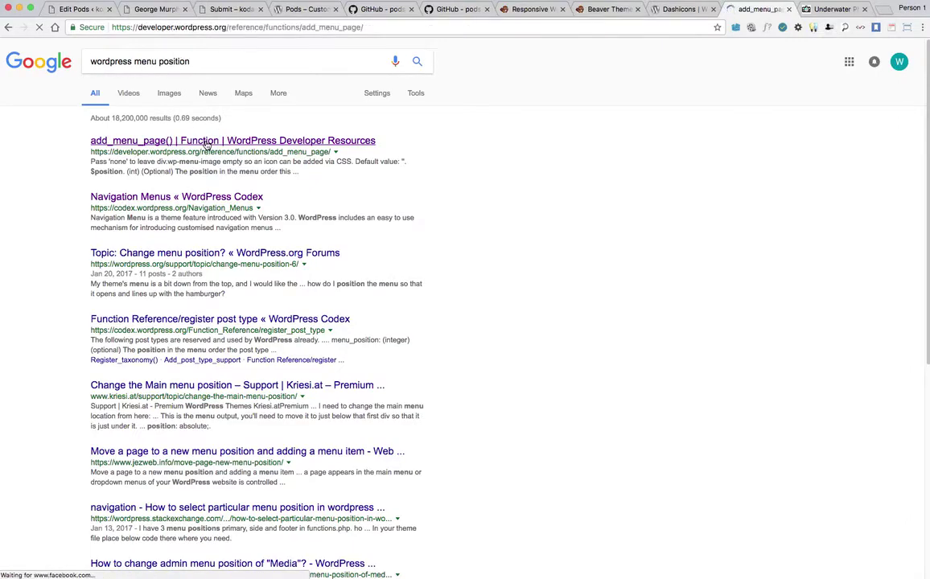
pyautogui.scroll(-15, 134, 254)
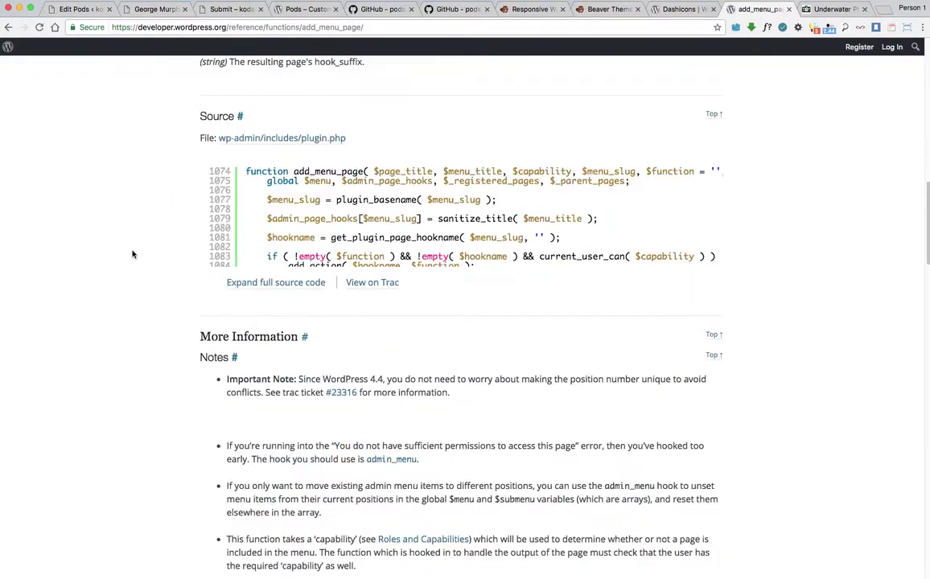
pyautogui.scroll(-10, 134, 254)
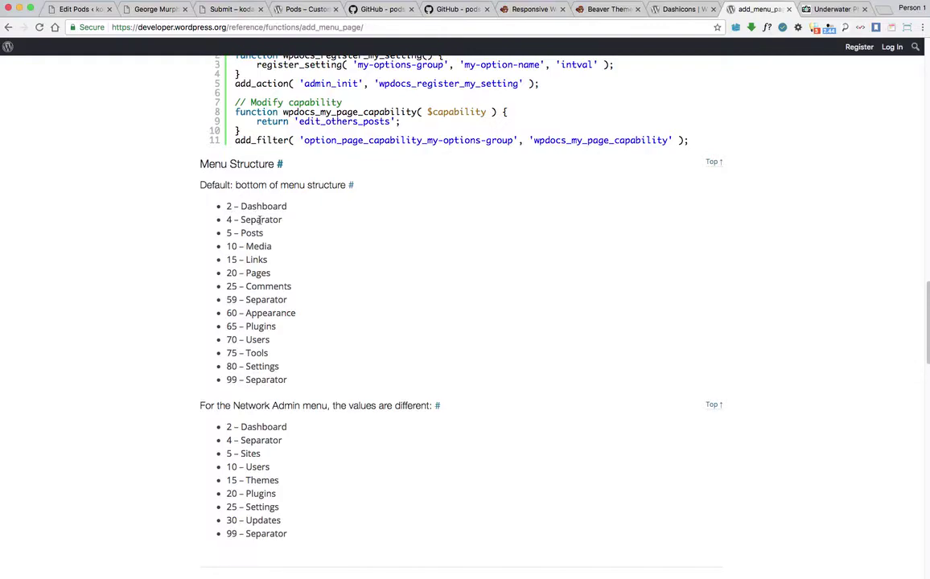
pyautogui.click(76, 10)
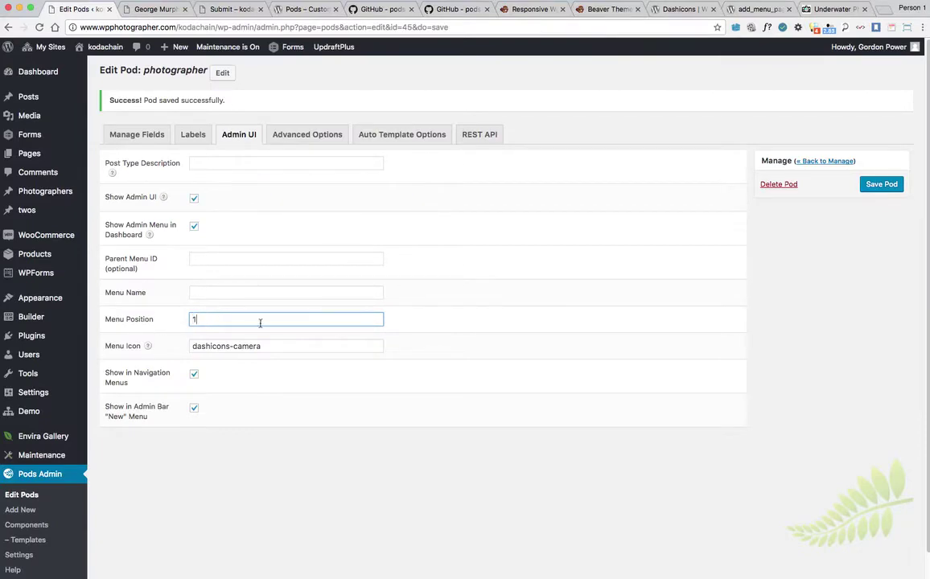
# Step: Save the pod's menu position and start a new Photographer entry
pyautogui.click(881, 183)
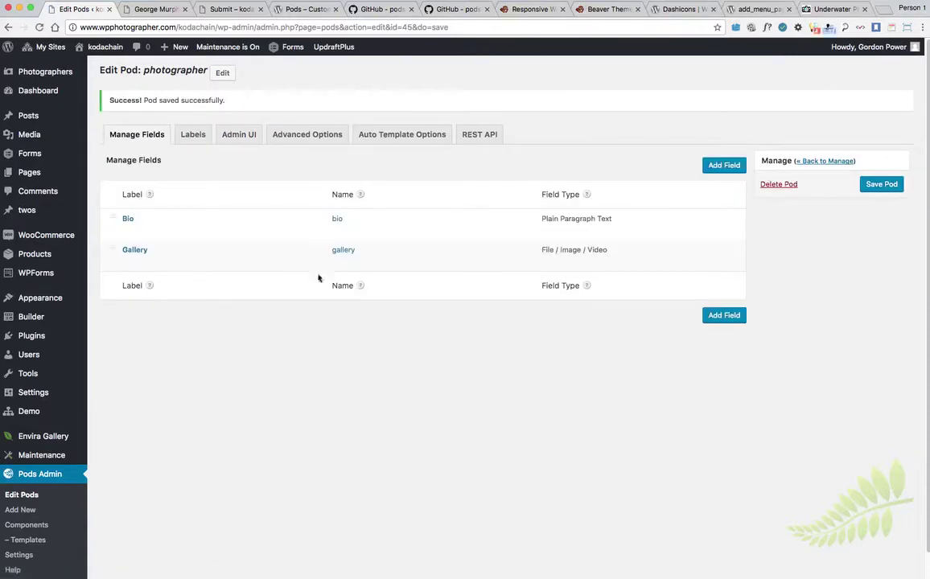
pyautogui.moveTo(9, 80)
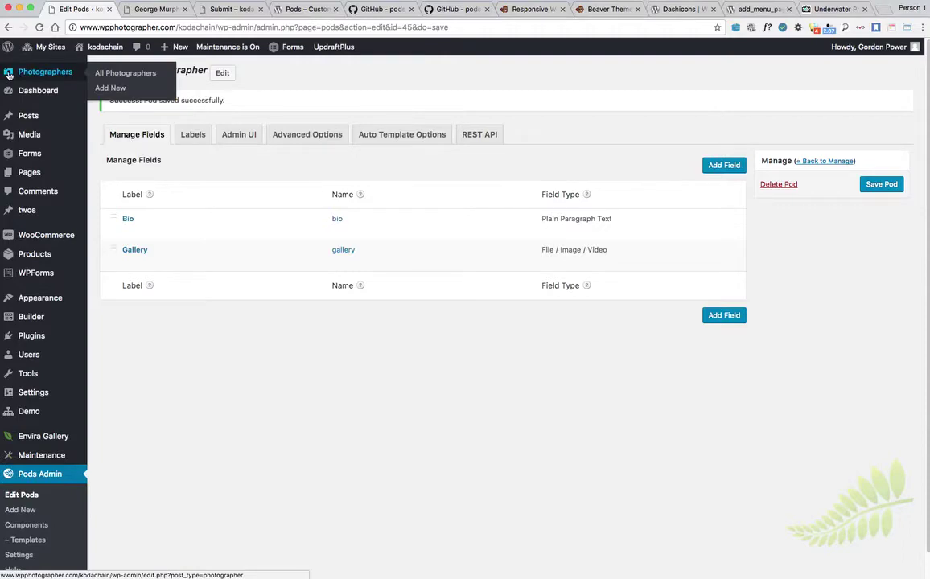
pyautogui.click(108, 89)
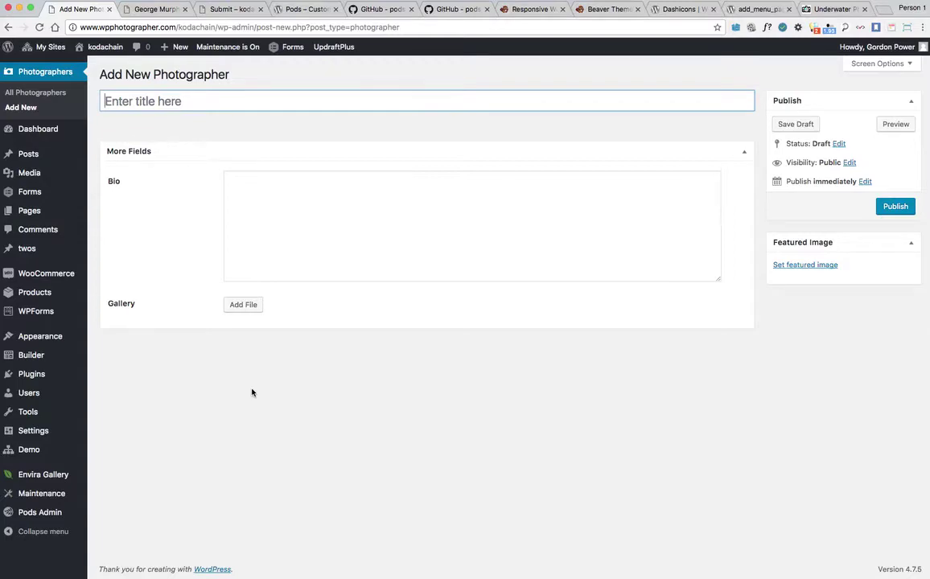
pyautogui.moveTo(22, 194)
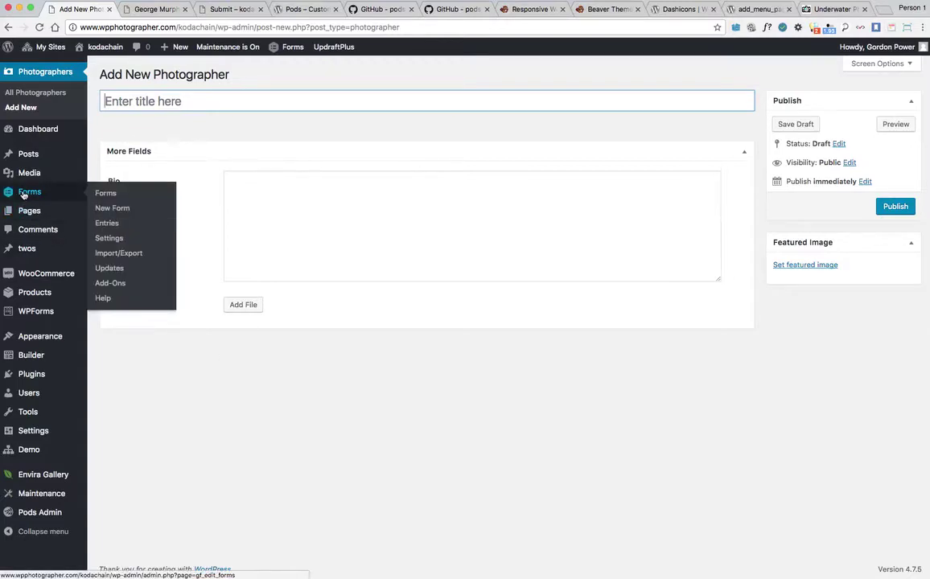
# Step: Create a new Gravity Forms form titled 'Bio Submit'
pyautogui.click(108, 211)
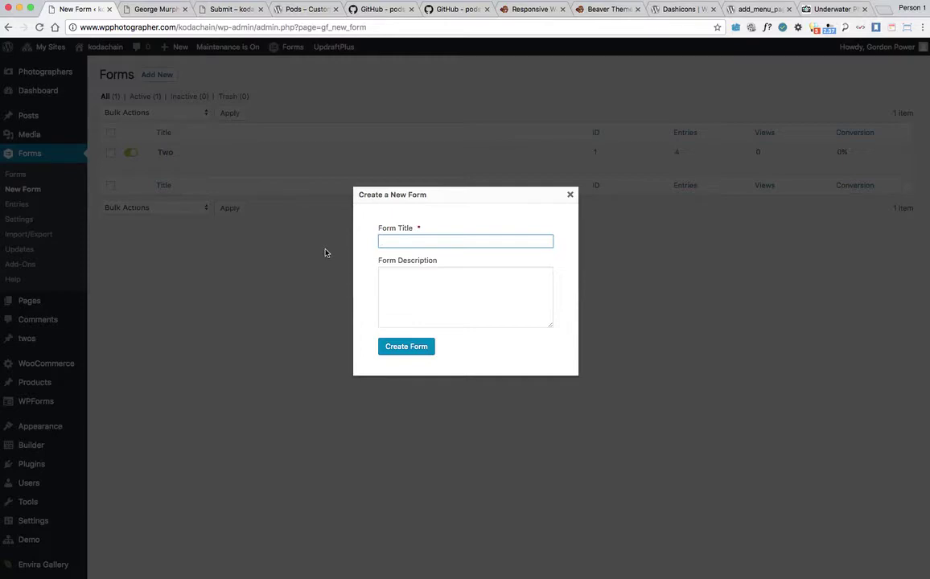
pyautogui.write('Bio Submit')
pyautogui.click(390, 348)
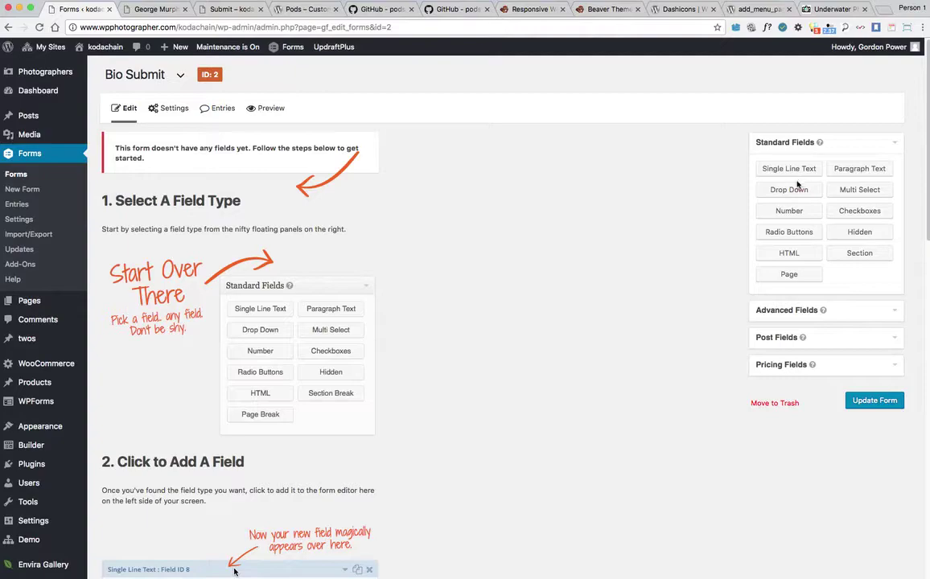
# Step: Add a single line text field labelled 'Full Name'
pyautogui.moveTo(782, 172); pyautogui.dragTo(127, 188)
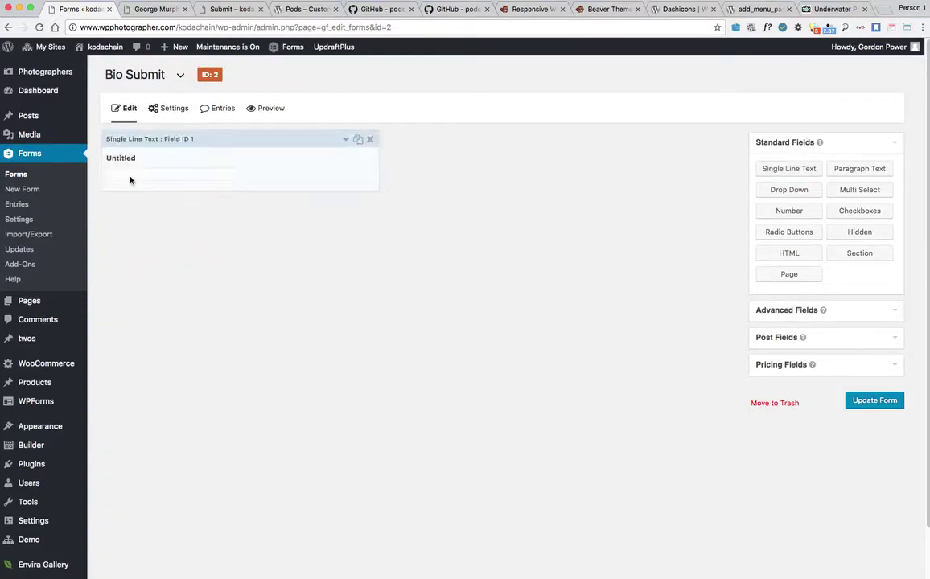
pyautogui.click(113, 158)
pyautogui.moveTo(153, 243); pyautogui.dragTo(114, 241)
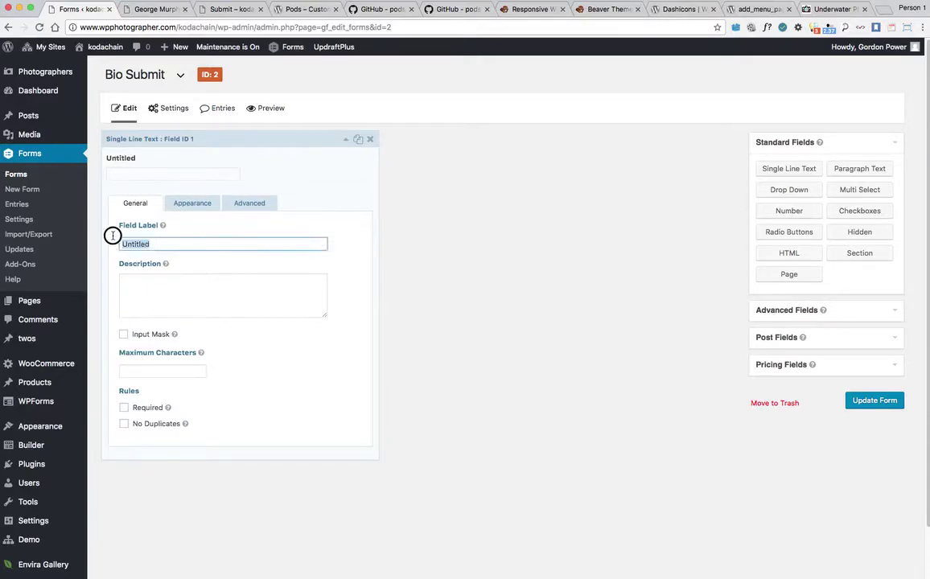
pyautogui.write('Full ')
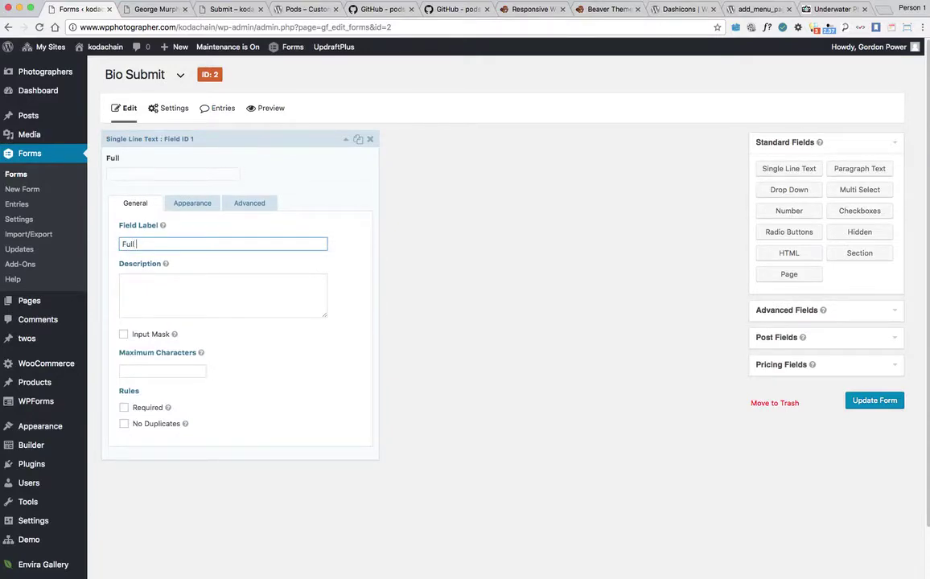
pyautogui.write('Name')
pyautogui.click(345, 139)
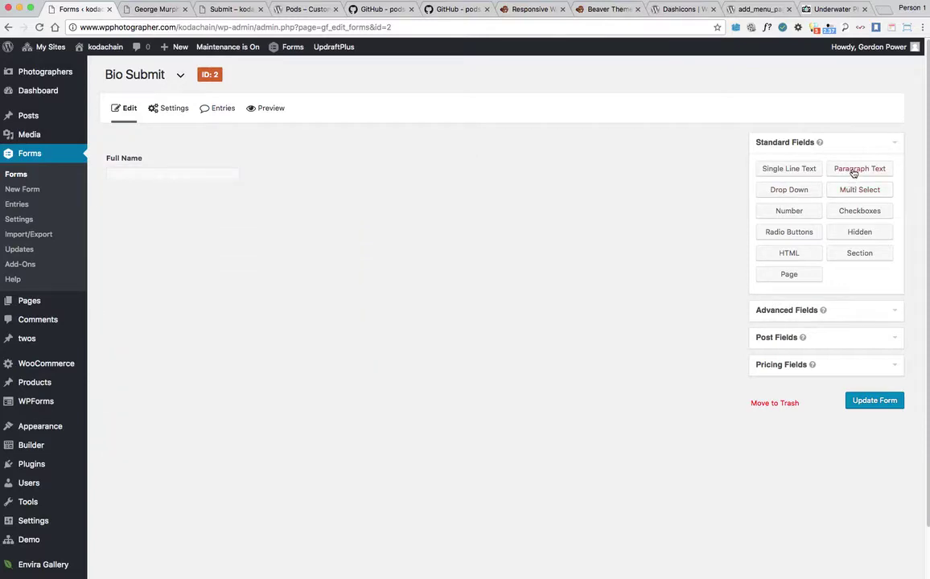
# Step: Add a paragraph text field labelled 'Bio' below Full Name
pyautogui.moveTo(854, 173); pyautogui.dragTo(134, 200)
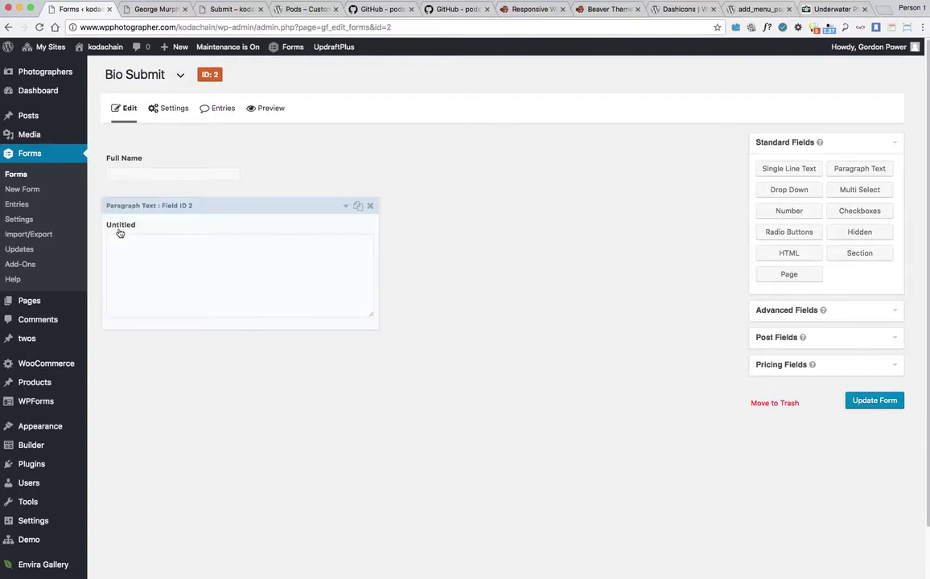
pyautogui.click(120, 226)
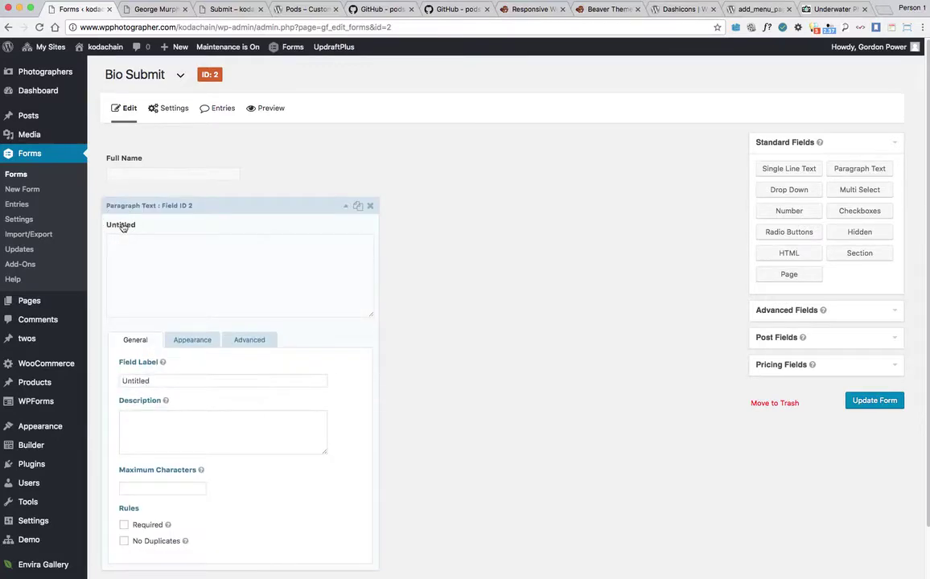
pyautogui.doubleClick(126, 381)
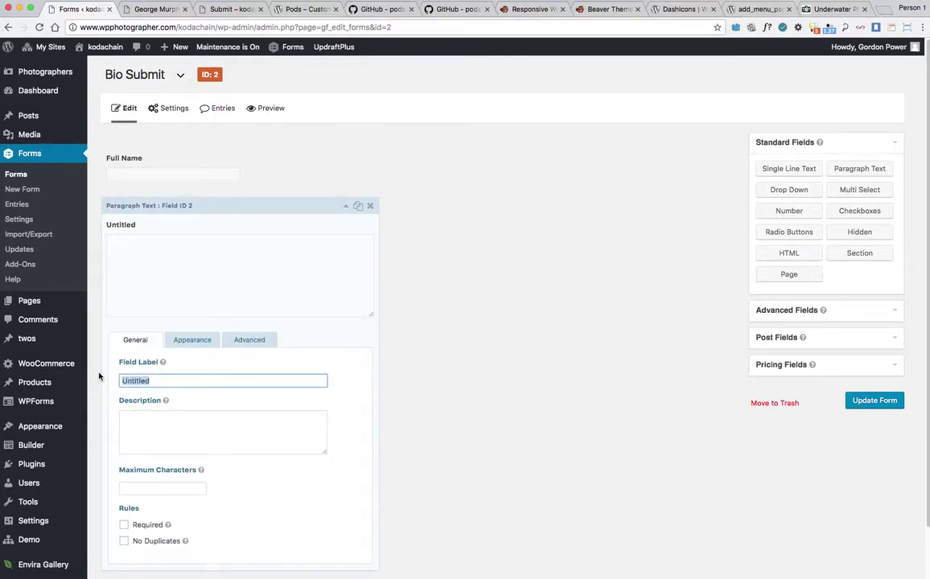
pyautogui.write('Bio')
pyautogui.click(345, 207)
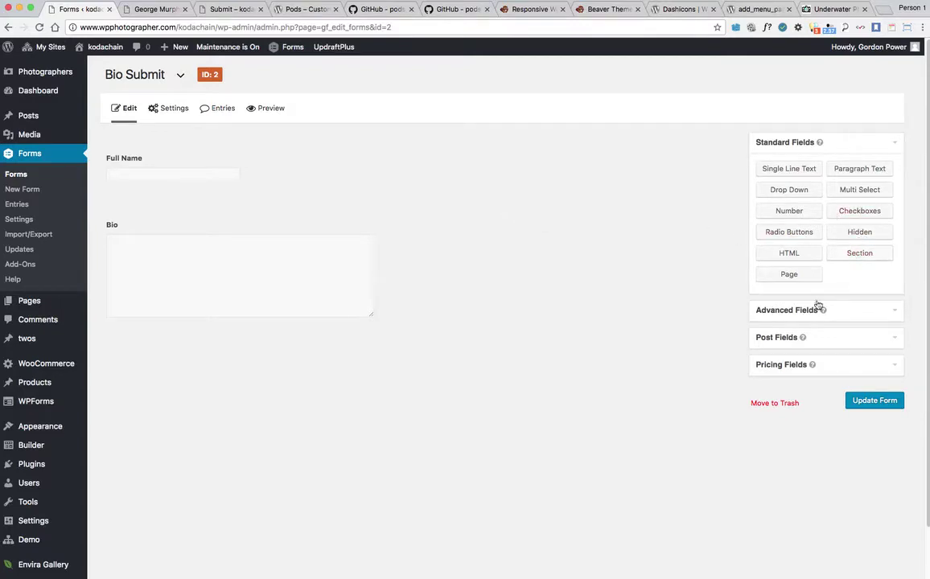
# Step: Add a file upload field labelled 'Profile Photo' below Bio
pyautogui.click(772, 314)
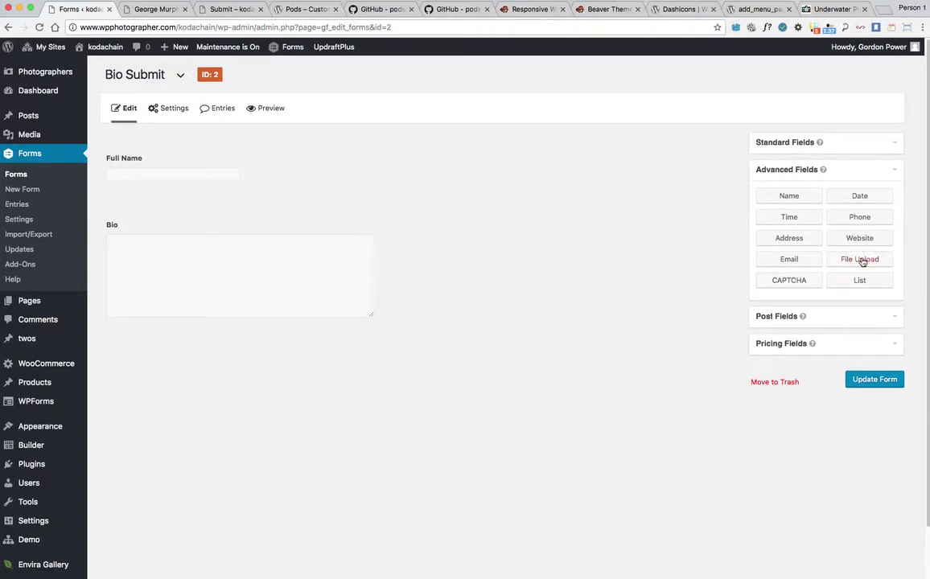
pyautogui.moveTo(860, 260); pyautogui.dragTo(148, 349)
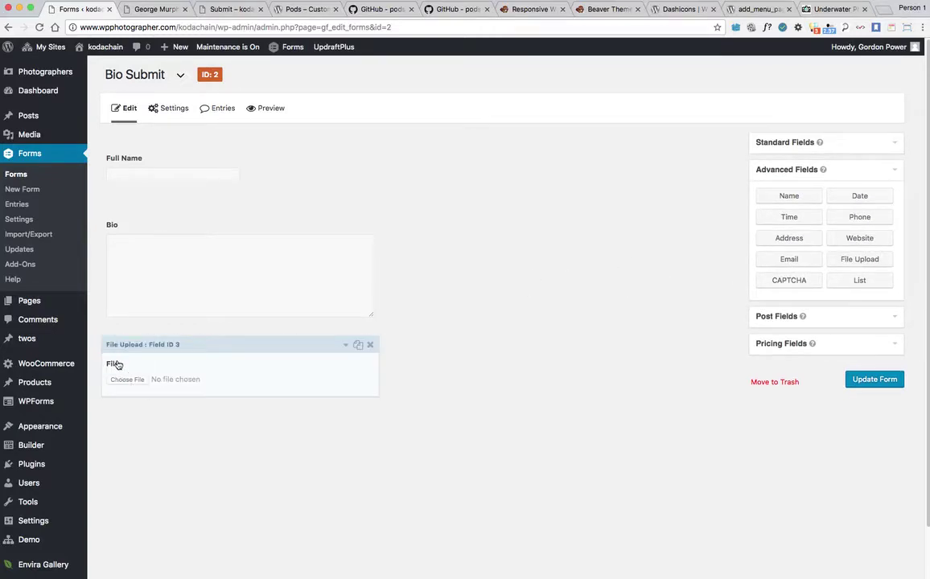
pyautogui.click(119, 364)
pyautogui.moveTo(138, 447); pyautogui.dragTo(118, 441)
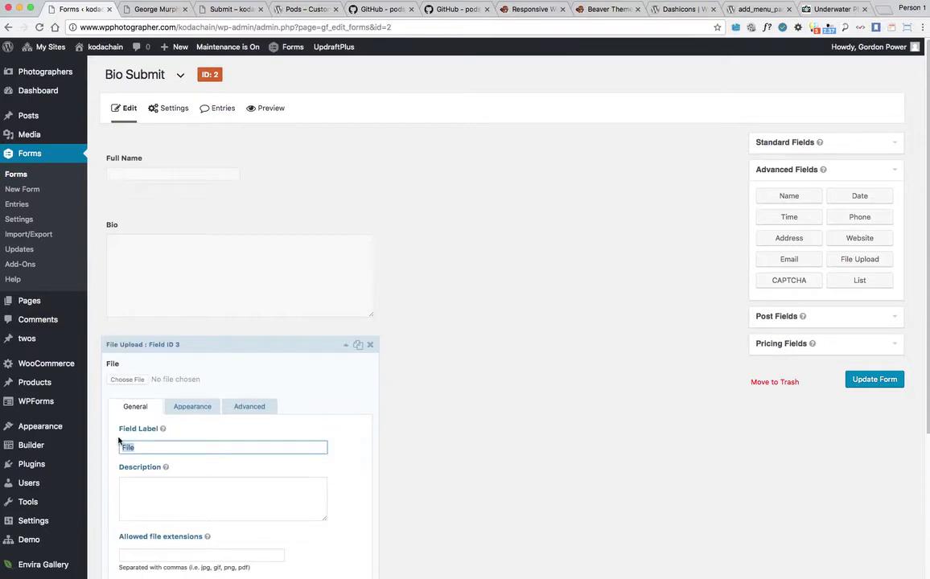
pyautogui.write('Profile Photo')
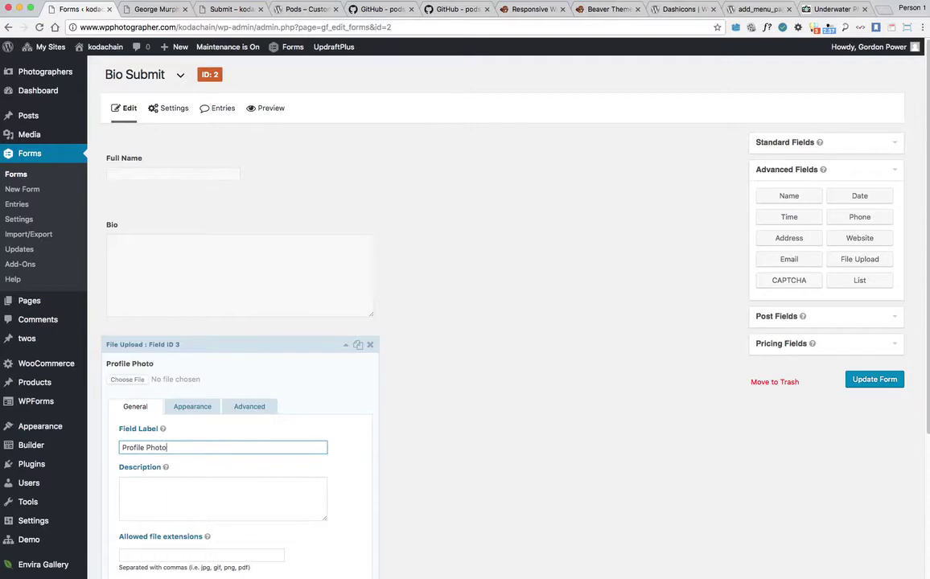
pyautogui.click(346, 348)
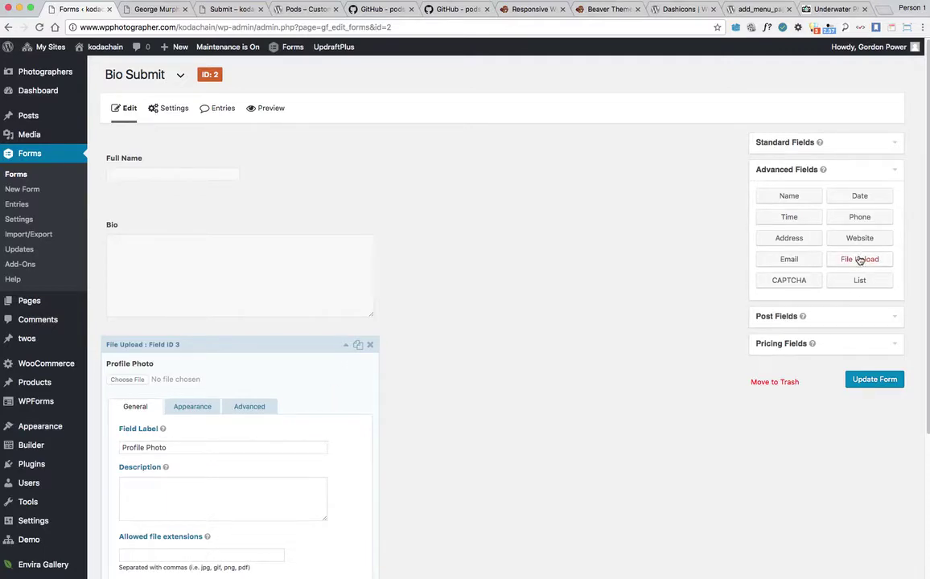
pyautogui.scroll(-5, 466, 271)
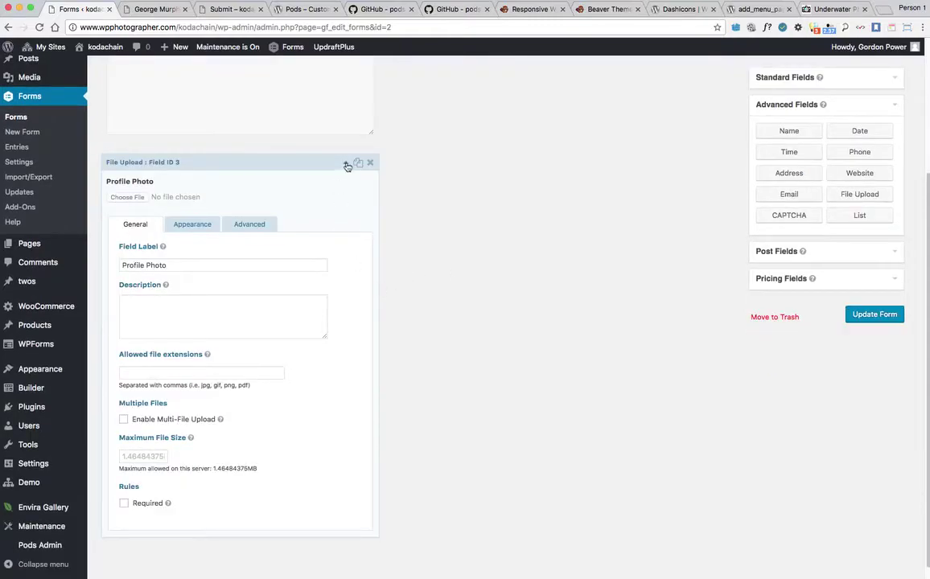
pyautogui.scroll(5, 347, 166)
# Step: Add a multi-file upload field 'Gallery Images to submit' and save the form
pyautogui.moveTo(854, 259); pyautogui.dragTo(112, 555)
pyautogui.scroll(10, 329, 145)
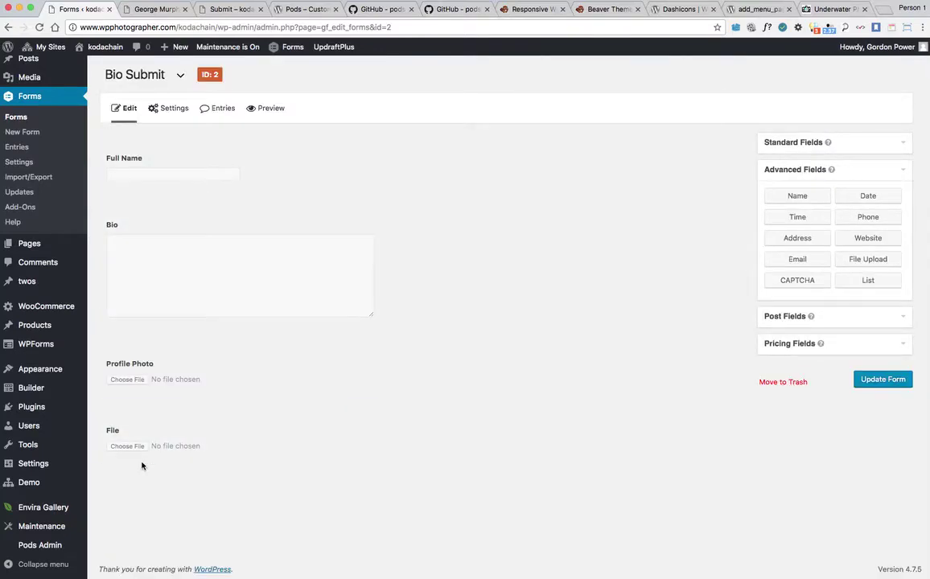
pyautogui.click(112, 433)
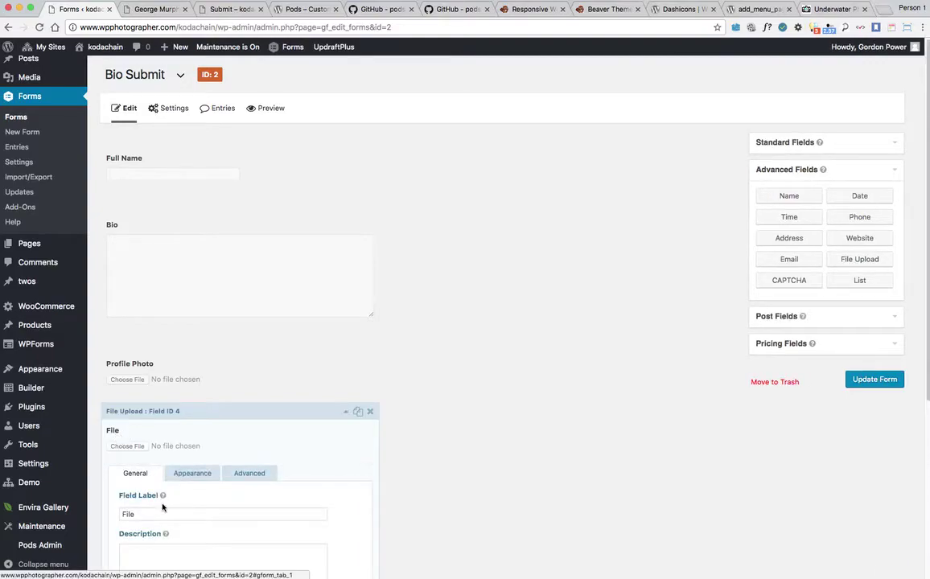
pyautogui.click(121, 514)
pyautogui.scroll(-5, 164, 261)
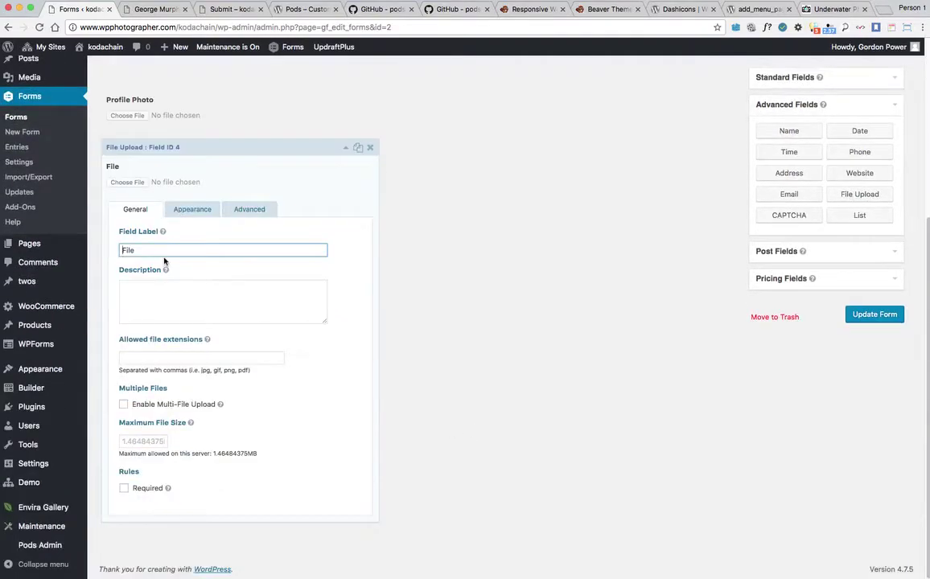
pyautogui.moveTo(145, 250); pyautogui.dragTo(107, 252)
pyautogui.write('Gallery Images to submit')
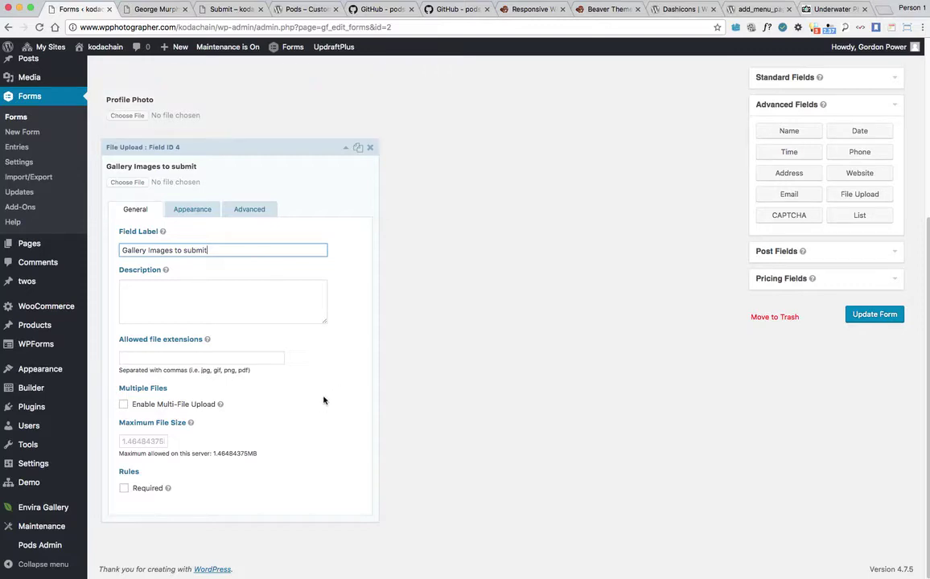
pyautogui.click(123, 405)
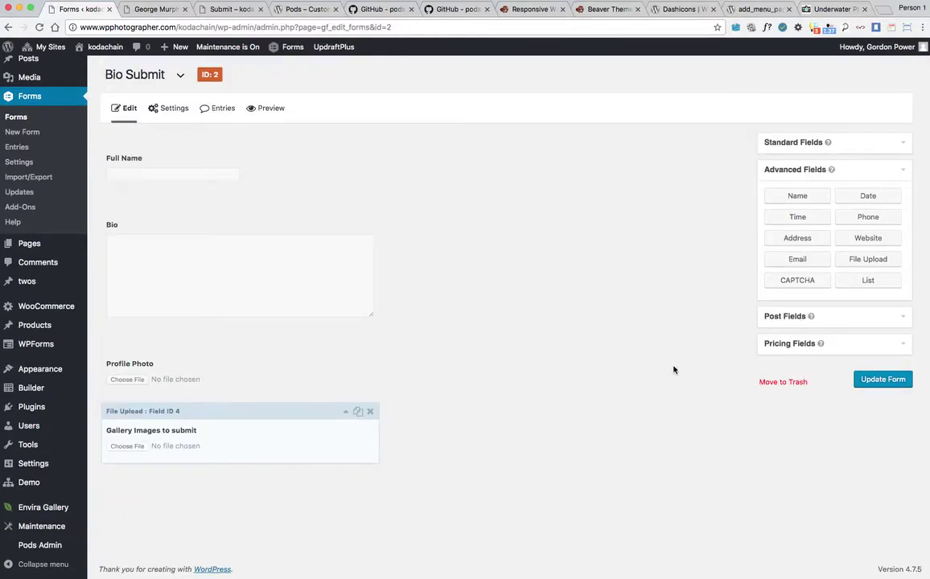
pyautogui.click(884, 379)
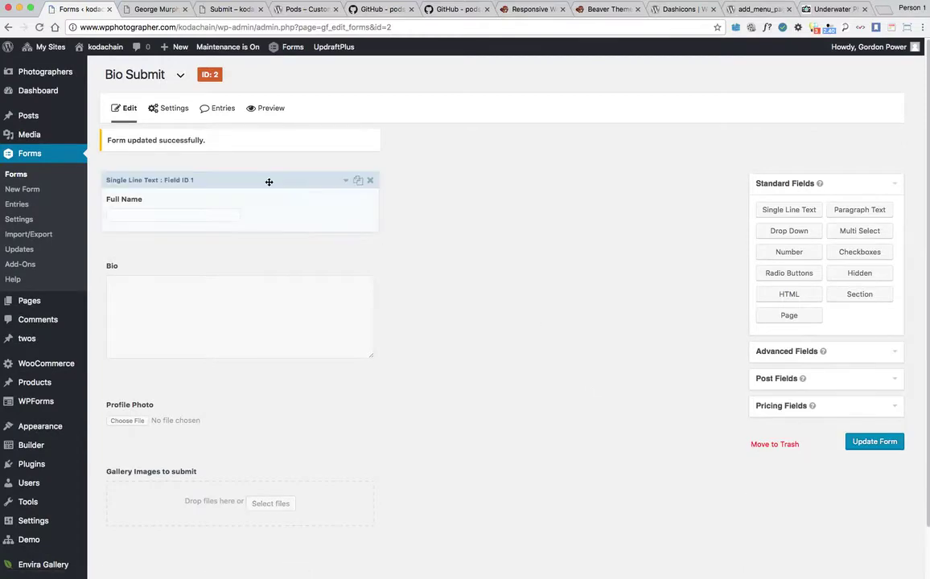
# Step: Create a Pods feed named 'Submit Form' linked to the Photographers pod
pyautogui.moveTo(165, 112)
pyautogui.click(161, 195)
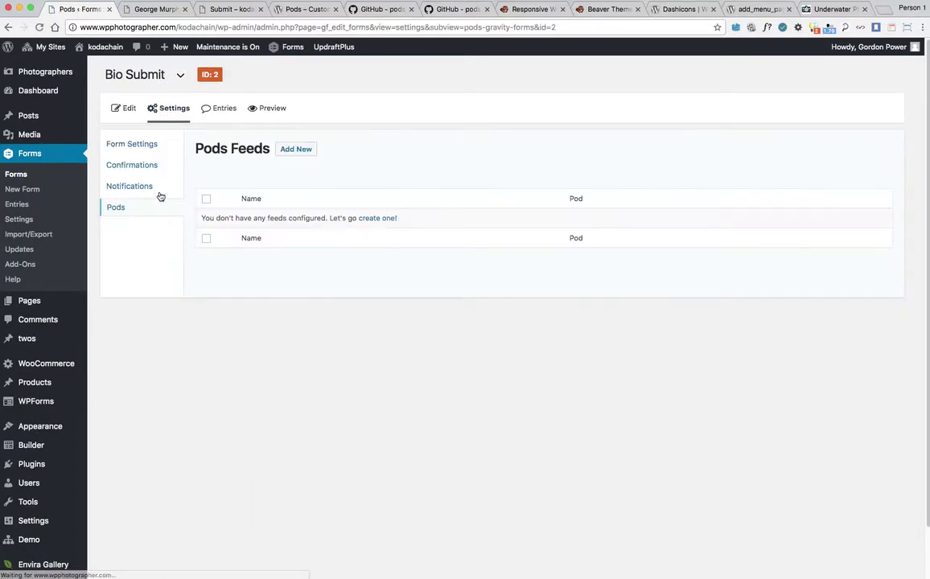
pyautogui.click(291, 153)
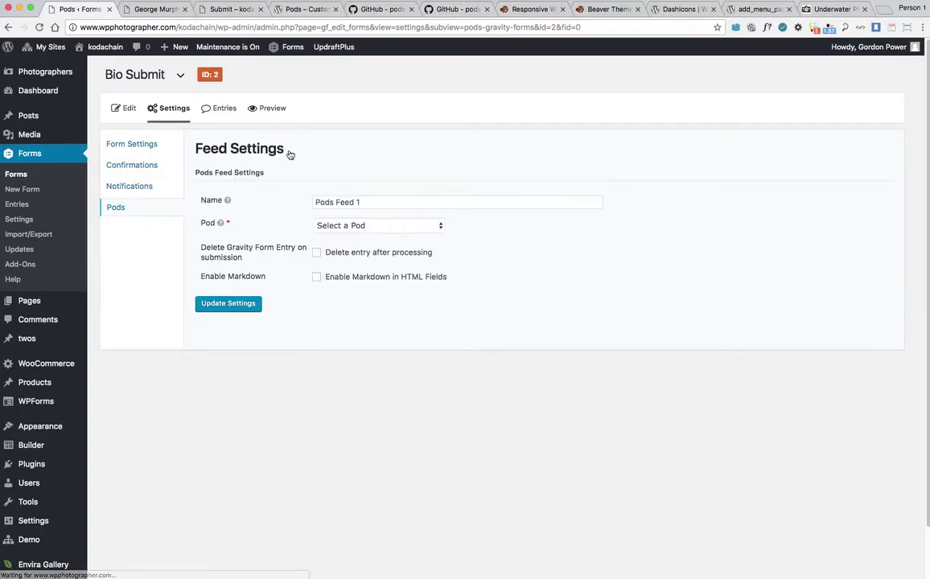
pyautogui.tripleClick(376, 202)
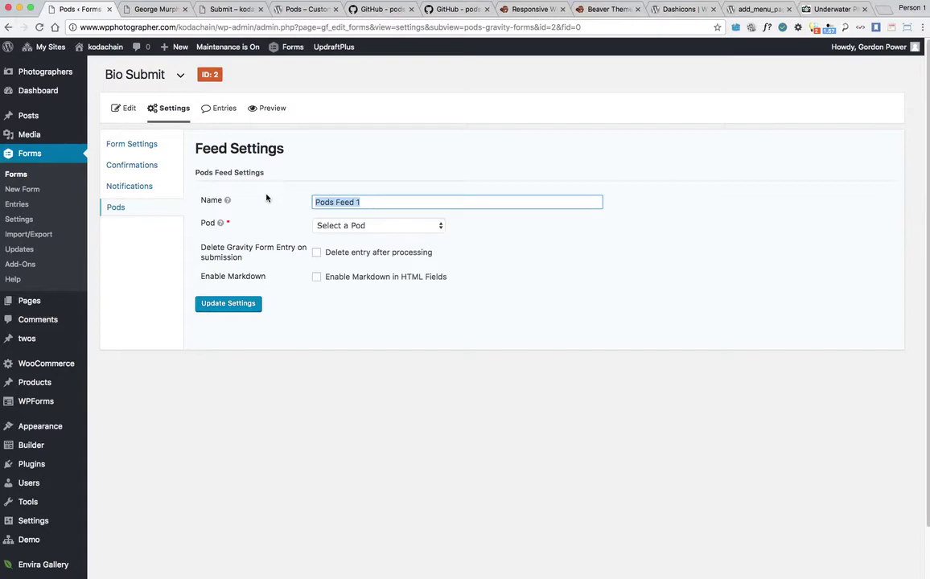
pyautogui.write('Submit Form')
pyautogui.click(322, 225)
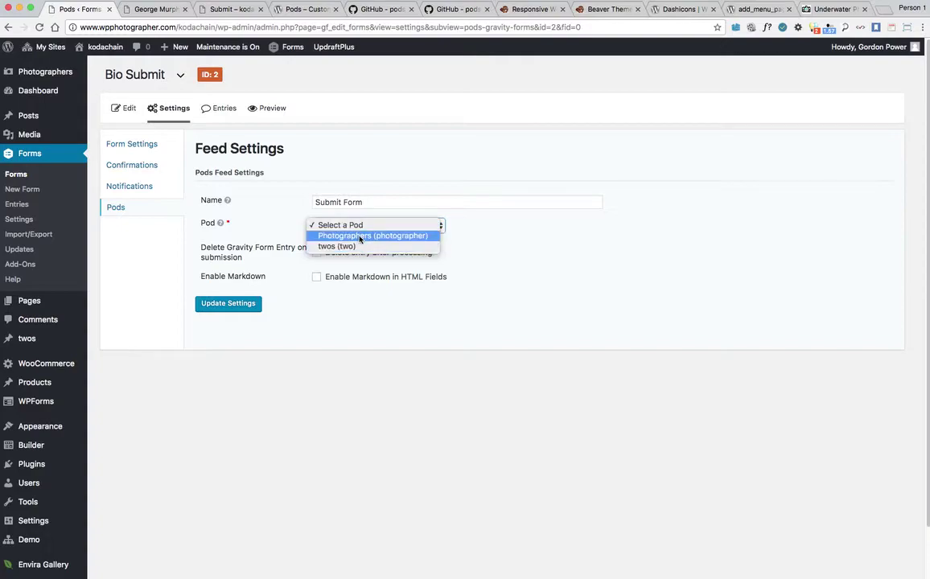
pyautogui.click(359, 237)
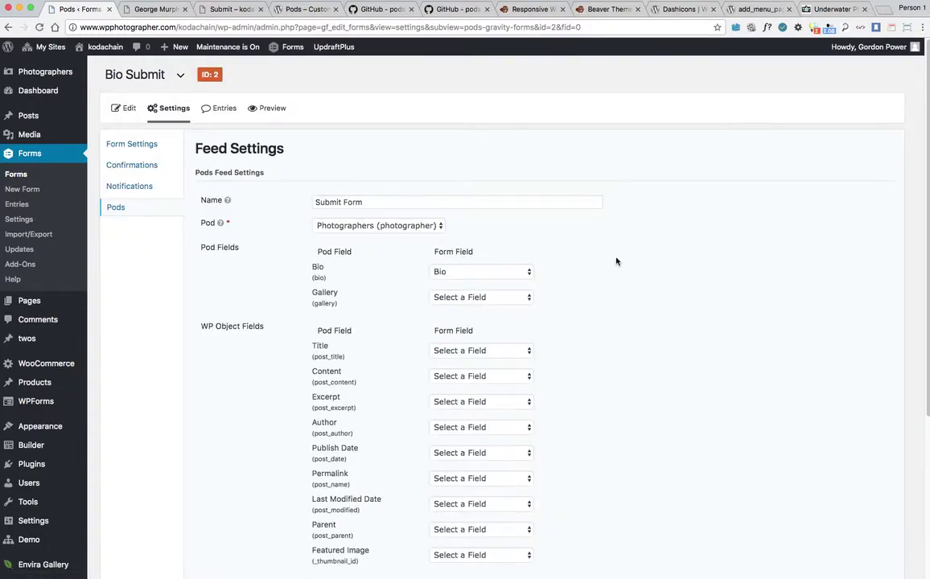
# Step: Map Gallery, Title (Full Name) and Featured Image (Profile Photo), then save the feed
pyautogui.scroll(-3, 616, 261)
pyautogui.scroll(1, 614, 258)
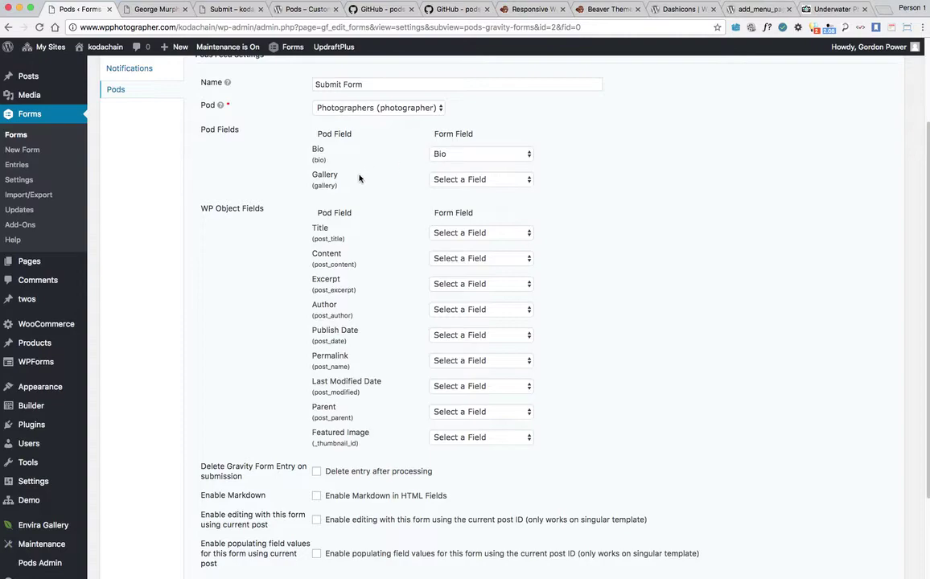
pyautogui.click(458, 181)
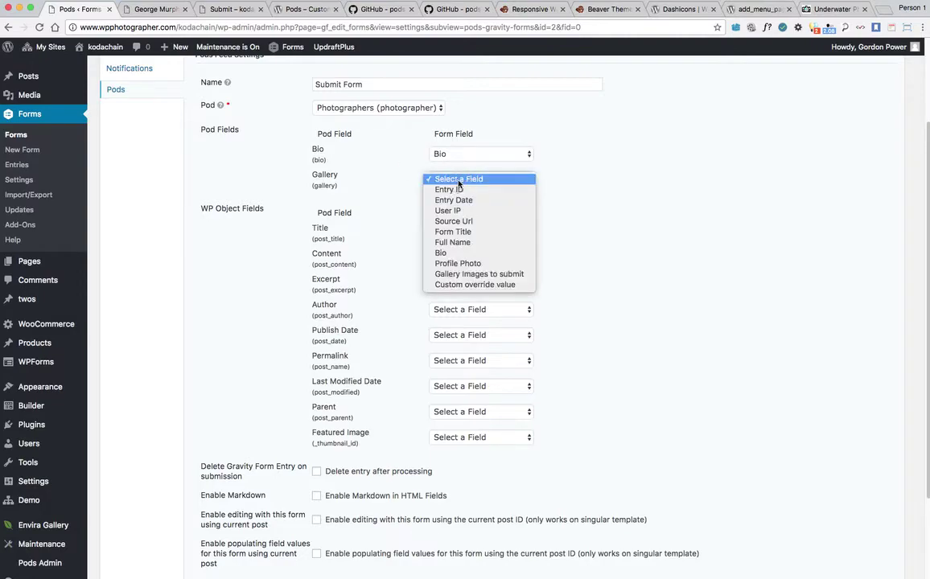
pyautogui.click(474, 275)
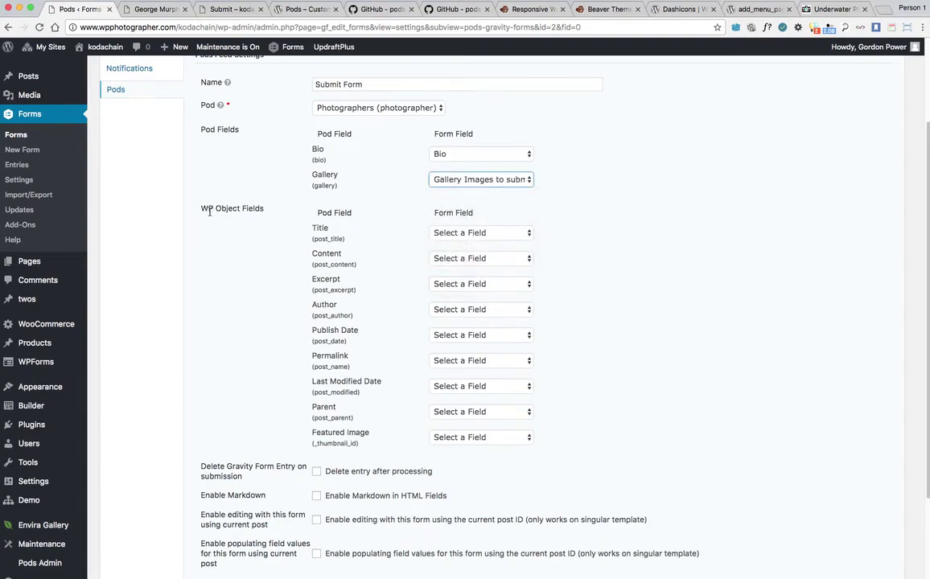
pyautogui.click(442, 235)
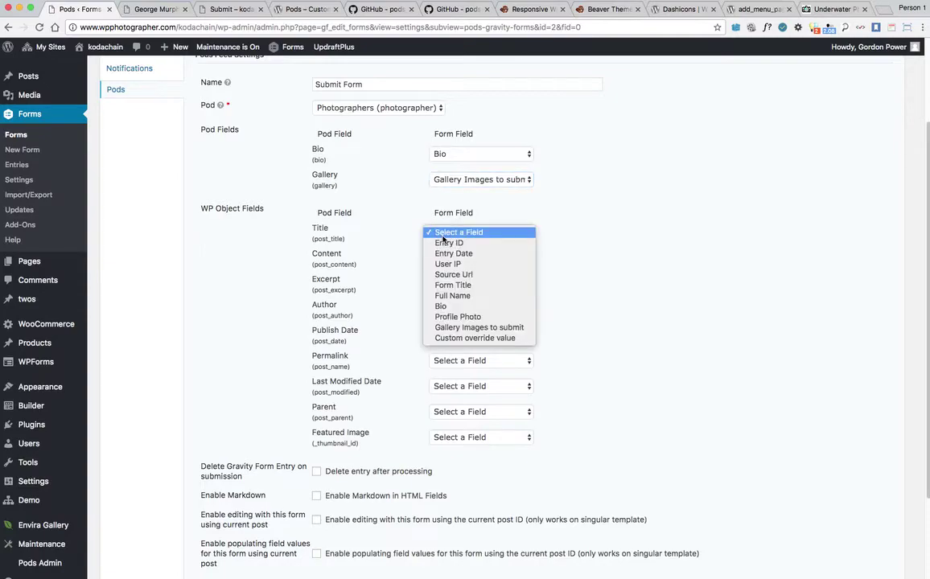
pyautogui.click(473, 297)
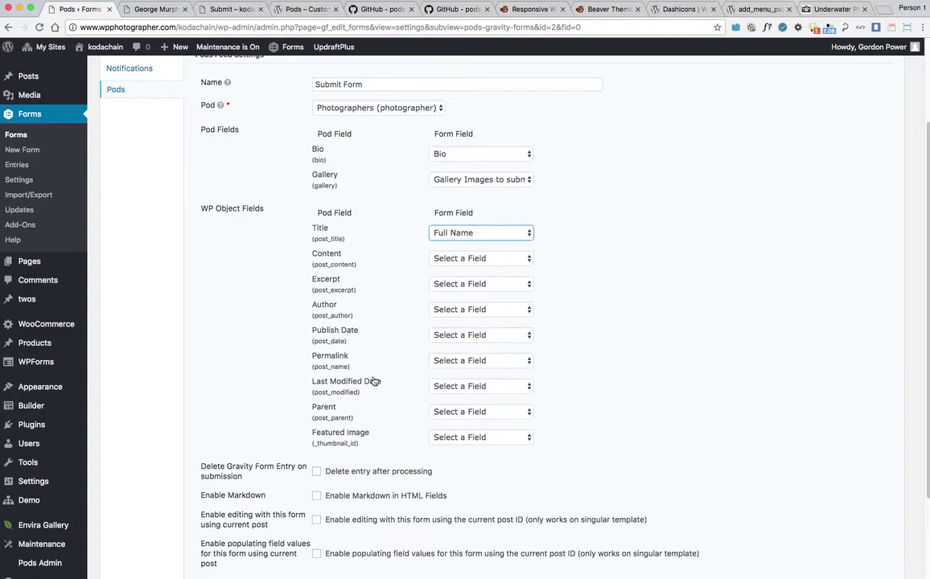
pyautogui.click(482, 439)
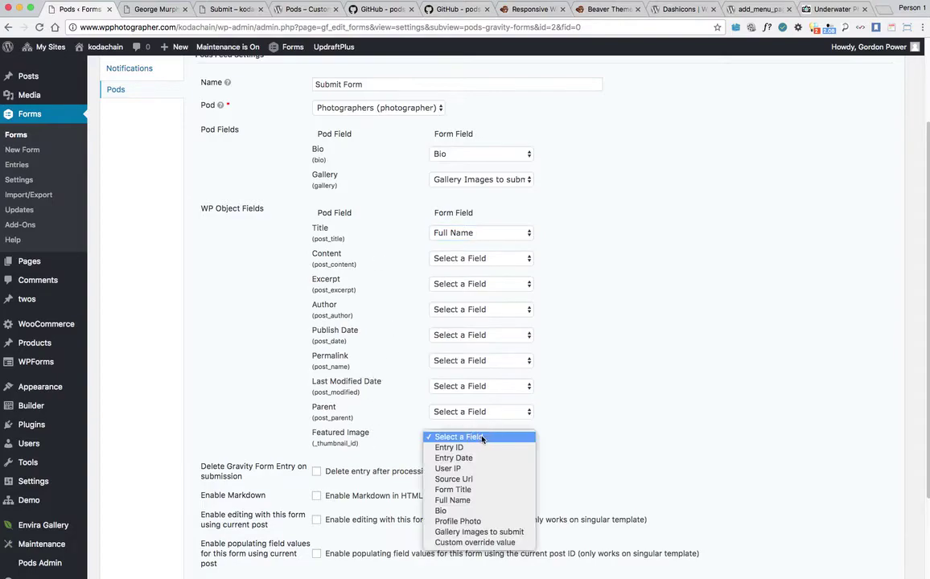
pyautogui.click(467, 523)
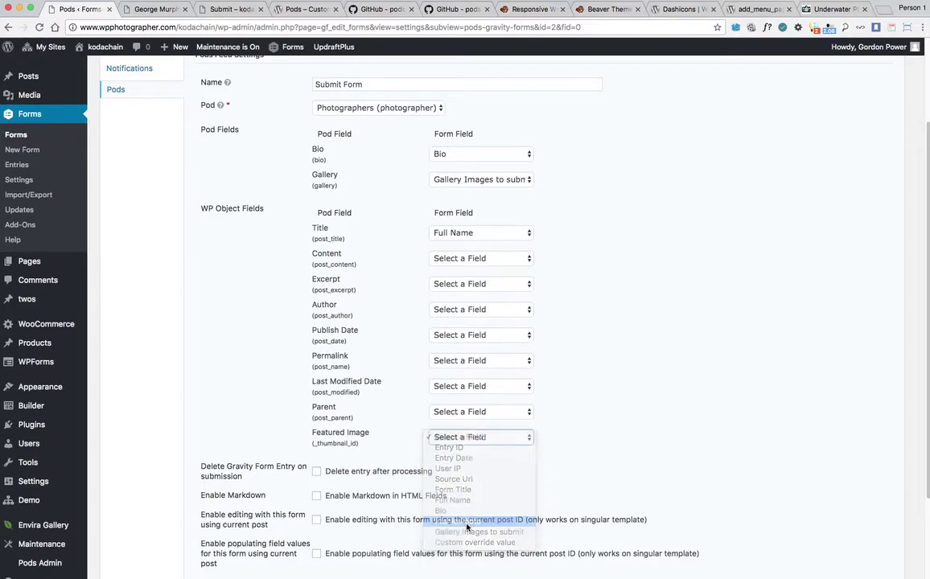
pyautogui.scroll(3, 655, 357)
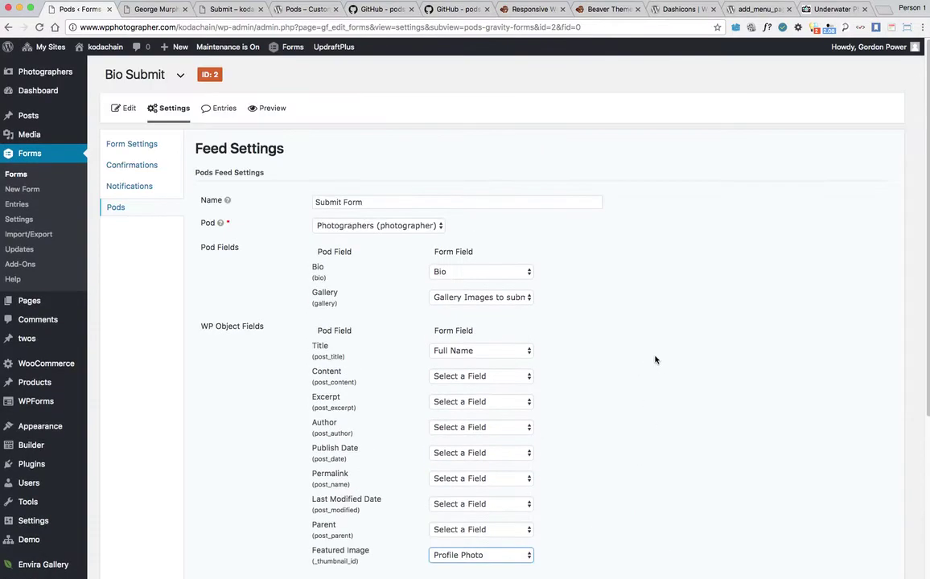
pyautogui.scroll(-6, 651, 357)
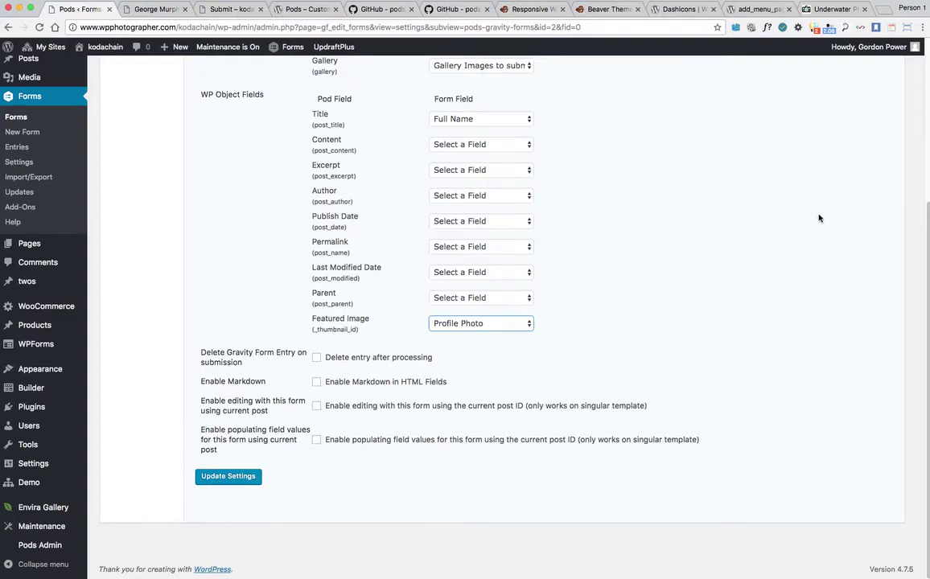
pyautogui.scroll(4, 818, 218)
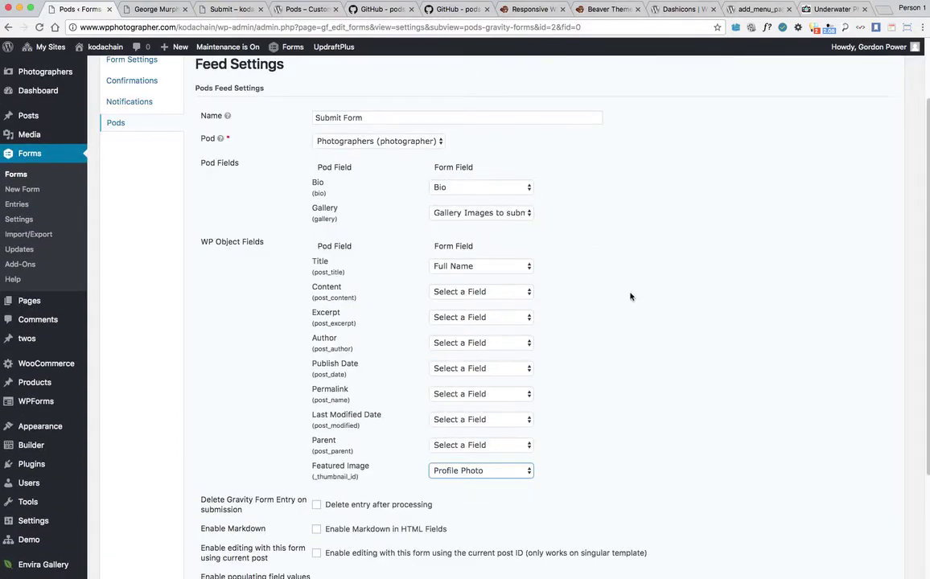
pyautogui.scroll(-4, 631, 296)
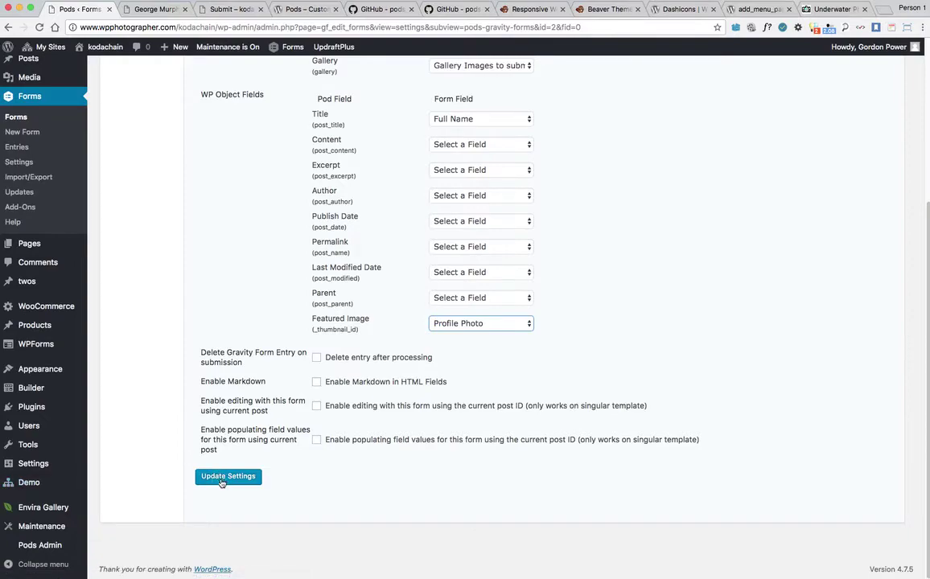
pyautogui.click(222, 480)
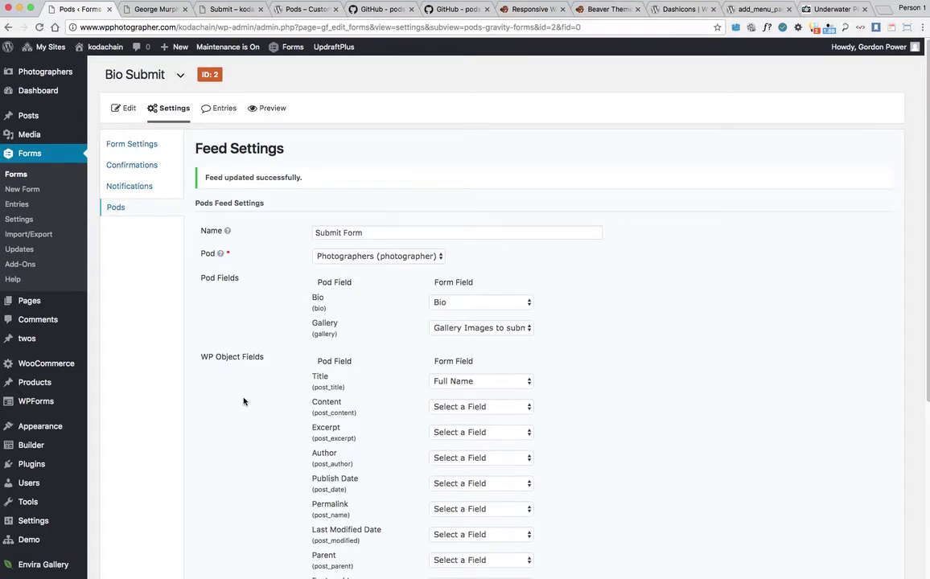
# Step: Start a new page titled 'Profile Submit'
pyautogui.moveTo(29, 136)
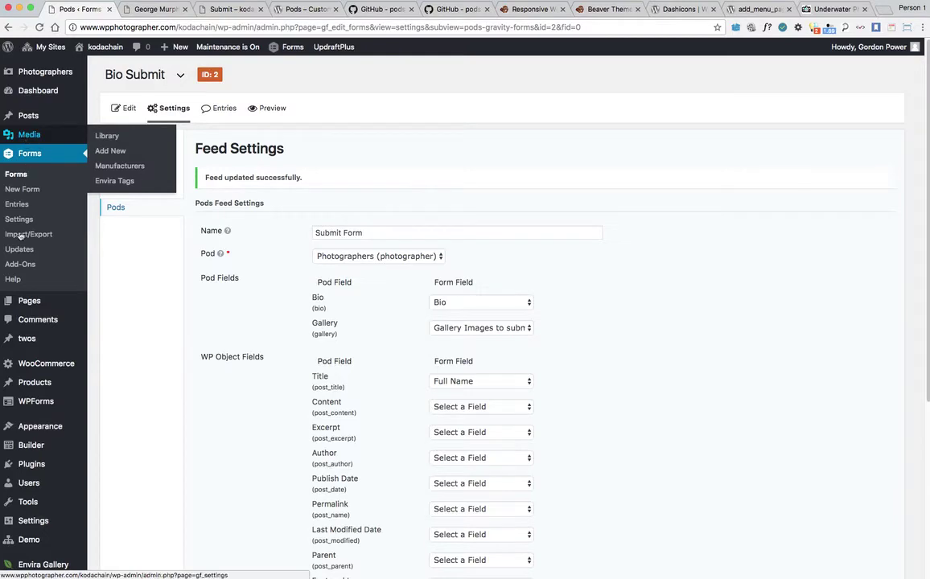
pyautogui.moveTo(32, 299)
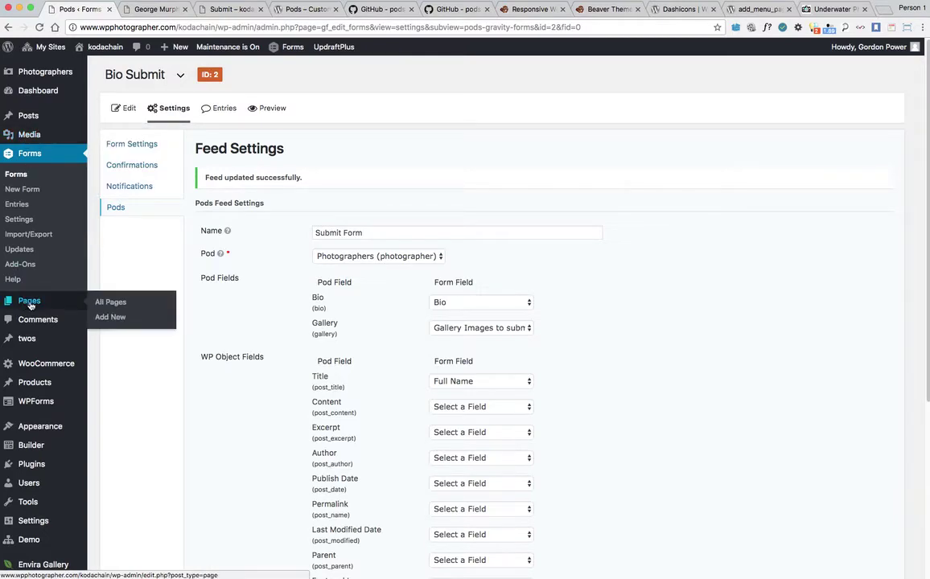
pyautogui.click(110, 318)
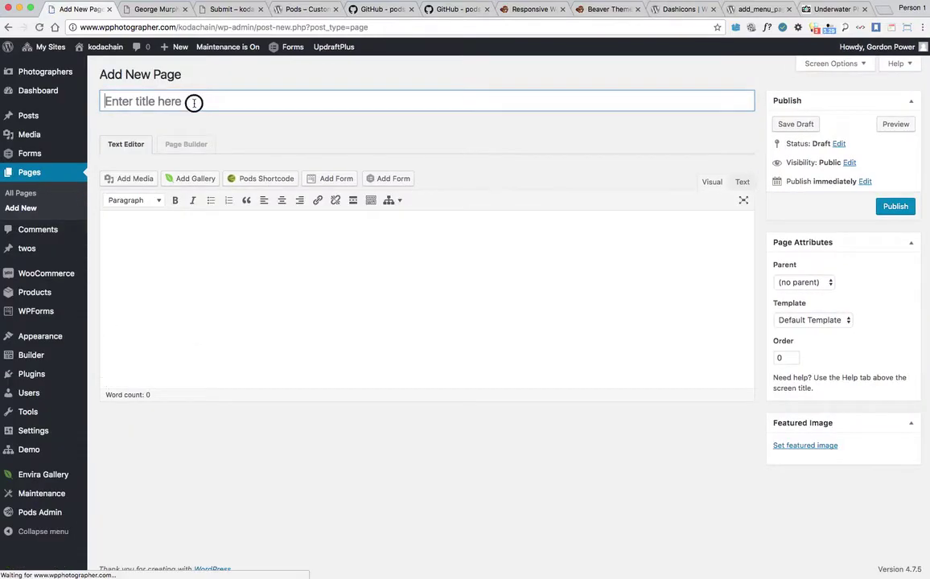
pyautogui.write('Pr')
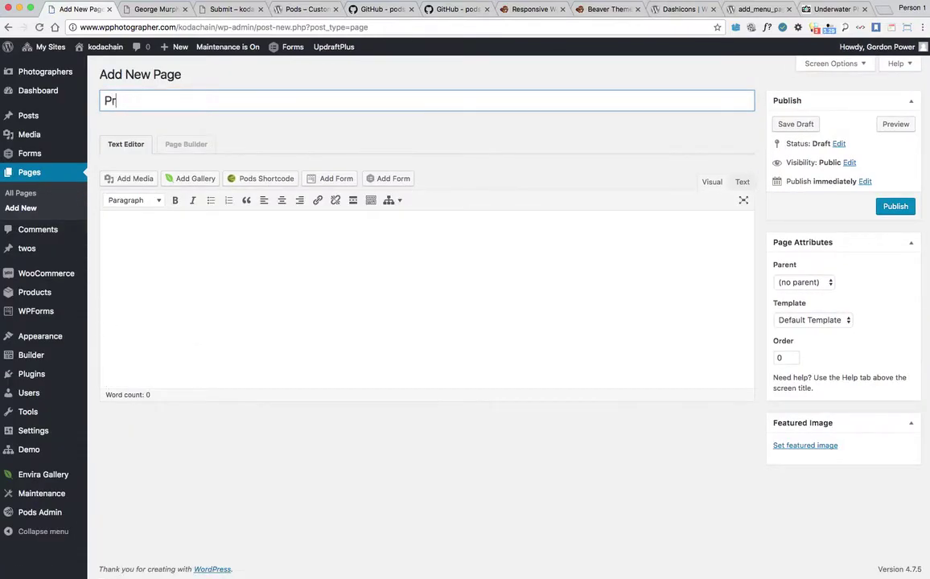
pyautogui.write('ofile Submit')
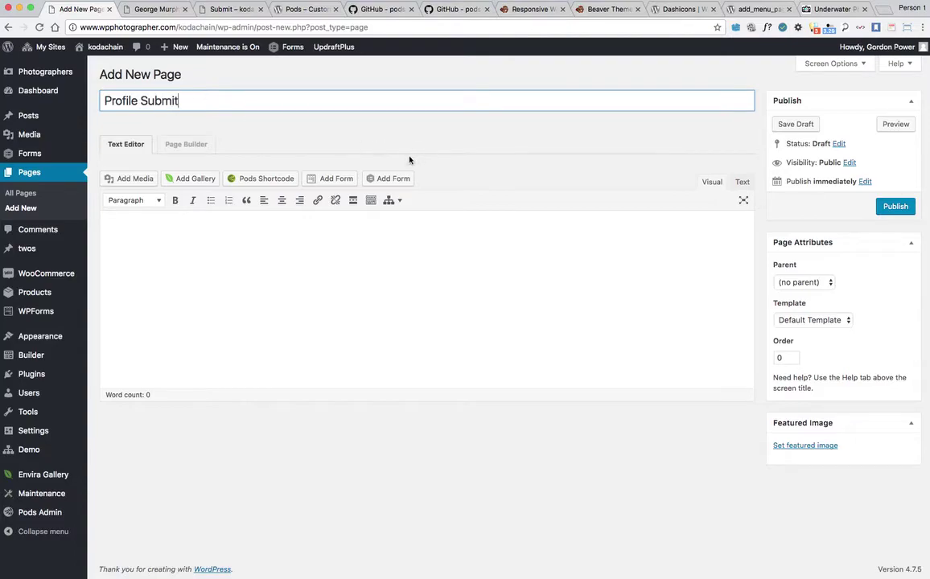
# Step: Insert the Bio Submit form, publish the page and open it in a new tab
pyautogui.click(388, 178)
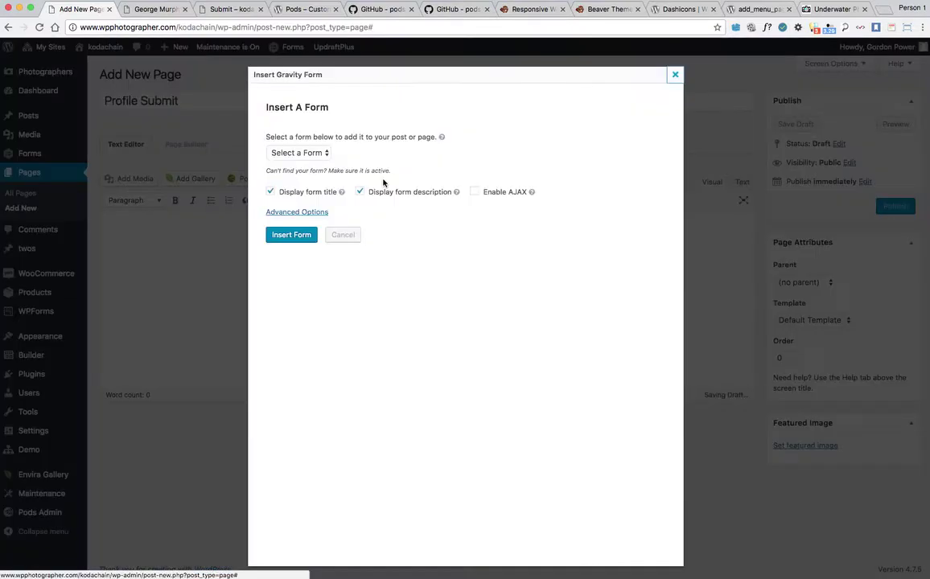
pyautogui.click(284, 153)
pyautogui.click(287, 142)
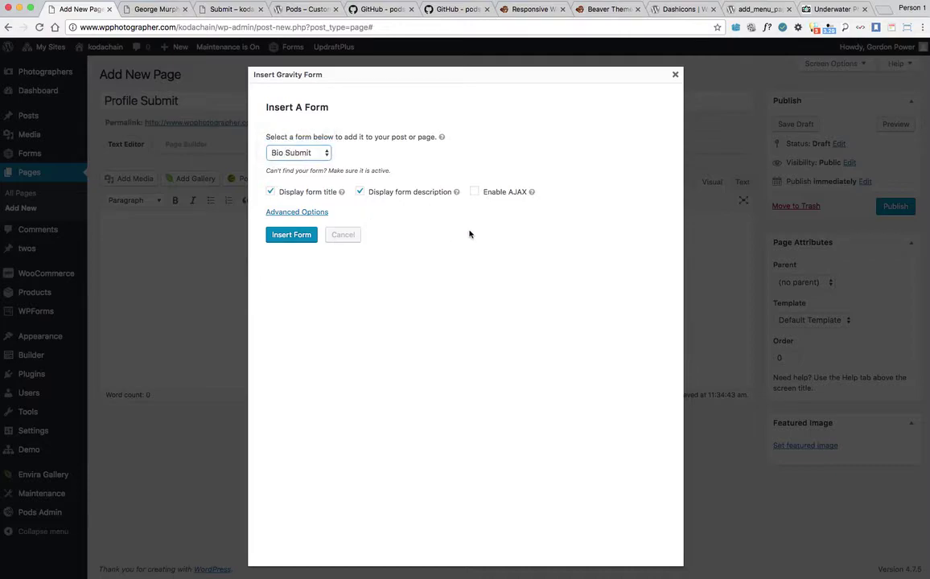
pyautogui.click(286, 235)
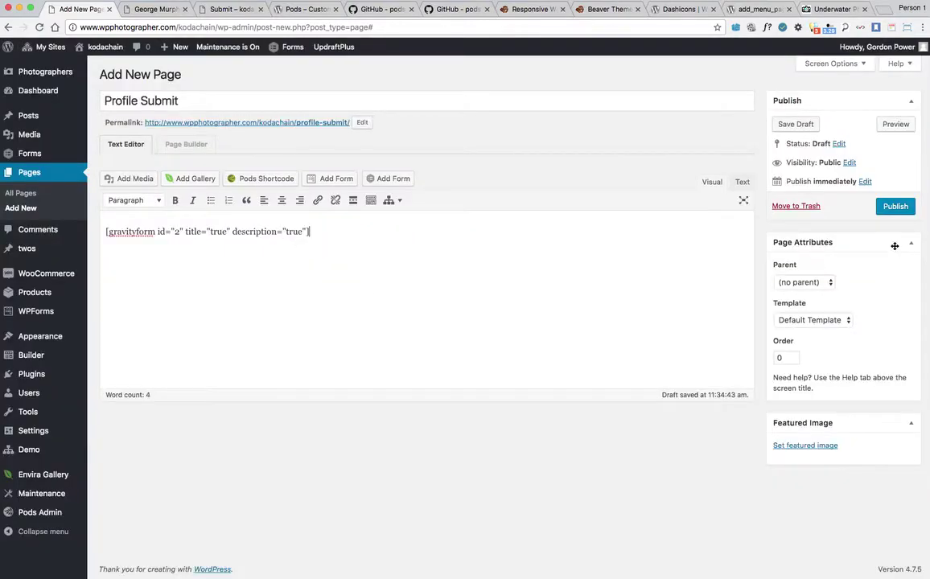
pyautogui.click(894, 206)
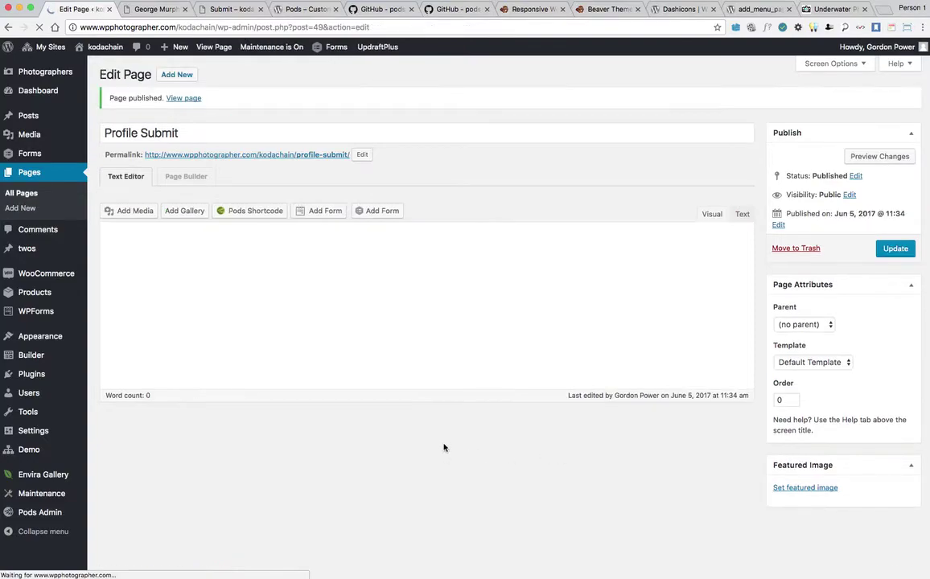
pyautogui.rightClick(215, 153)
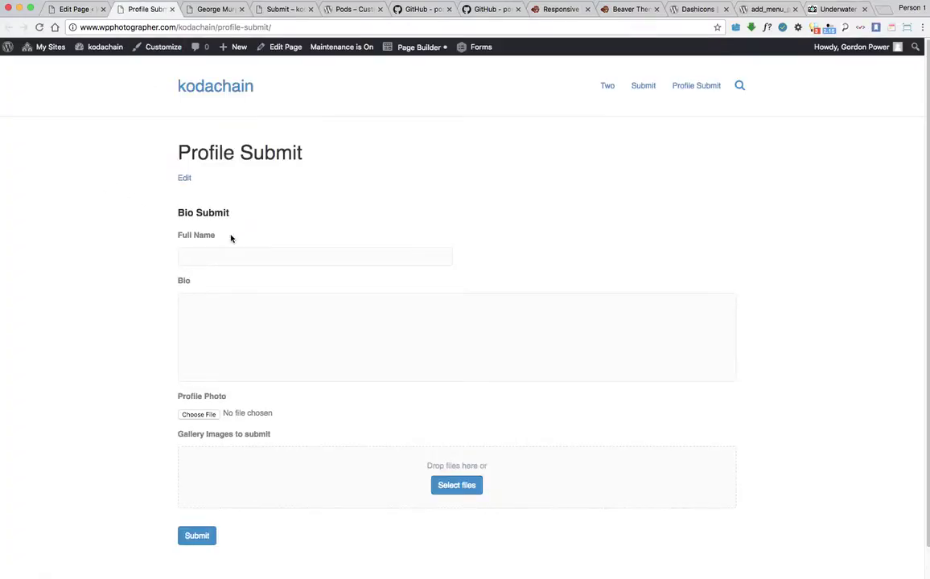
# Step: Fill in the full name from autofill and paste the dive story as the bio
pyautogui.write('J')
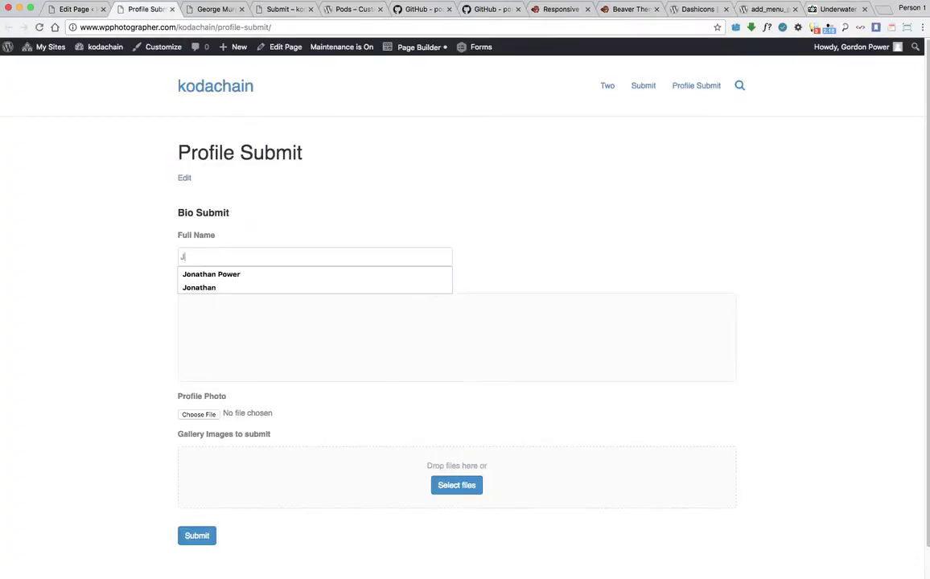
pyautogui.write('on')
pyautogui.click(211, 274)
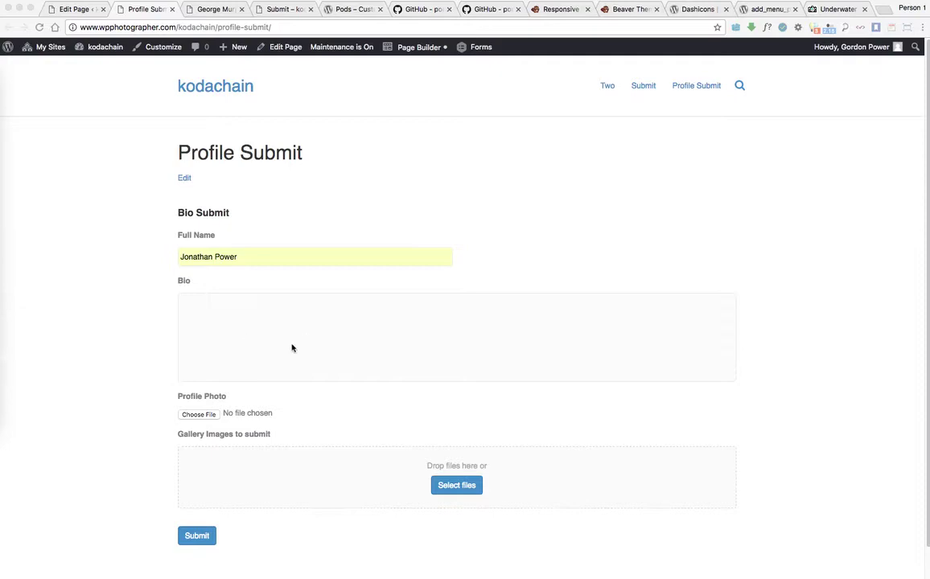
pyautogui.click(262, 337)
pyautogui.write("As we released the air from our BCD's, descended towards the ocean floor and dived closer and closer to the reefs, the abundance of life increased steadily, right before our eyes. The reefs were naturally adorned with hundreds of plants, corals, and algae and surrounded by countless different species. On the tops and walls of the coral heads, the sea fans swayed rhythmically in the currents, seemingly dancing to imperceptible music. A tiny nudibranch flaunted its body of vividly blue, yellow and orange colors, caught our attention as it slowly crawls on a rock. Suddenly, a veined octopus shoots out underneath the corals and swims away. Then, a huge school of sardines passed by, right in front of us. This great sardine-run phenomenon was an absolutely majestic sight. As a scubadiver slowly glided towards the huge swarm to get a closer look, we watched a fascinating, choreographed movements, the graceful way the fish gave the diver a wide berth. At the moment we were shooting videos and")
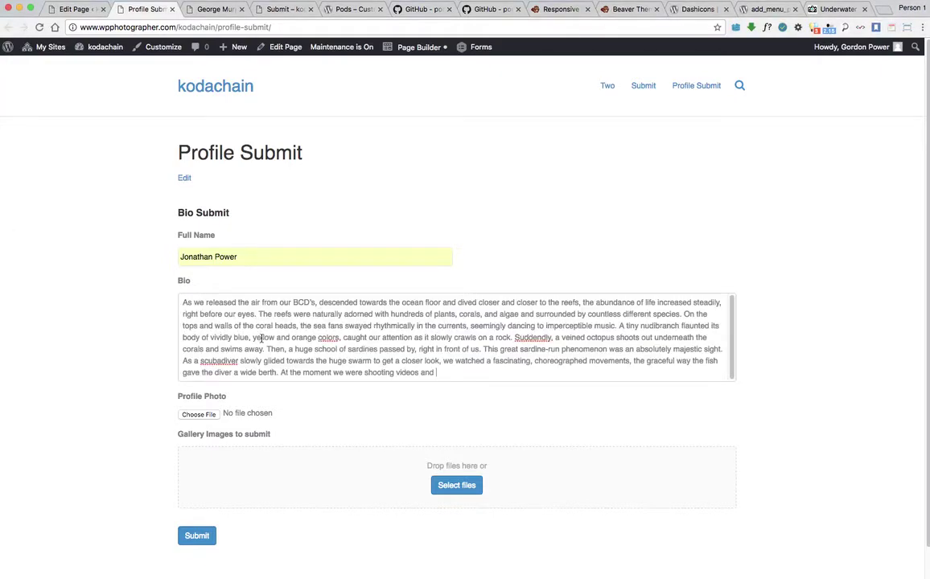
# Step: Attach profile_photo_3 as the profile photo
pyautogui.click(199, 416)
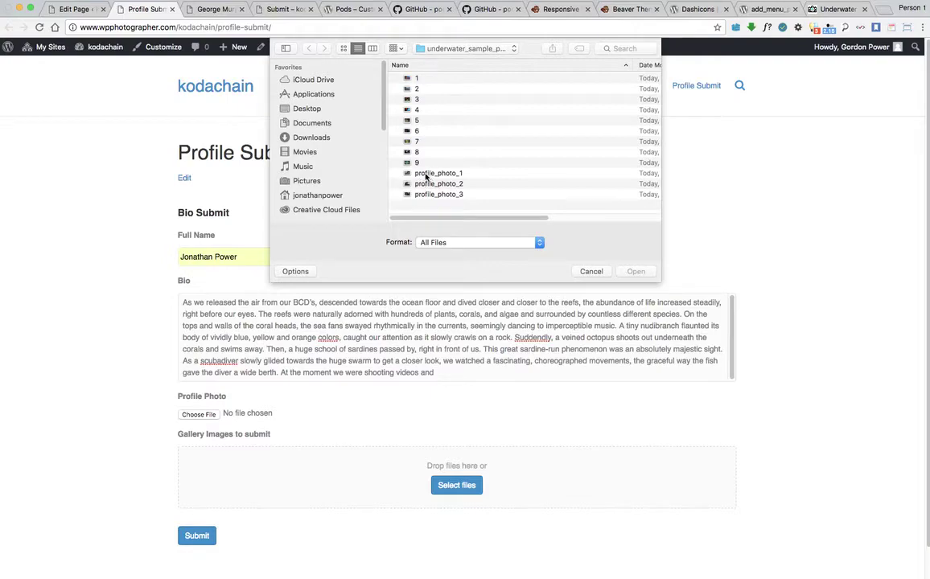
pyautogui.click(439, 196)
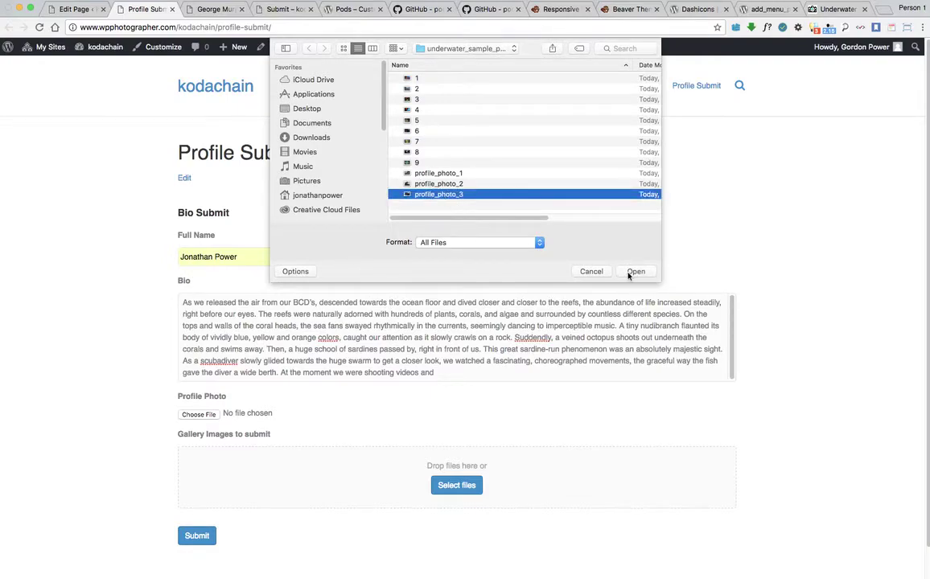
pyautogui.click(632, 272)
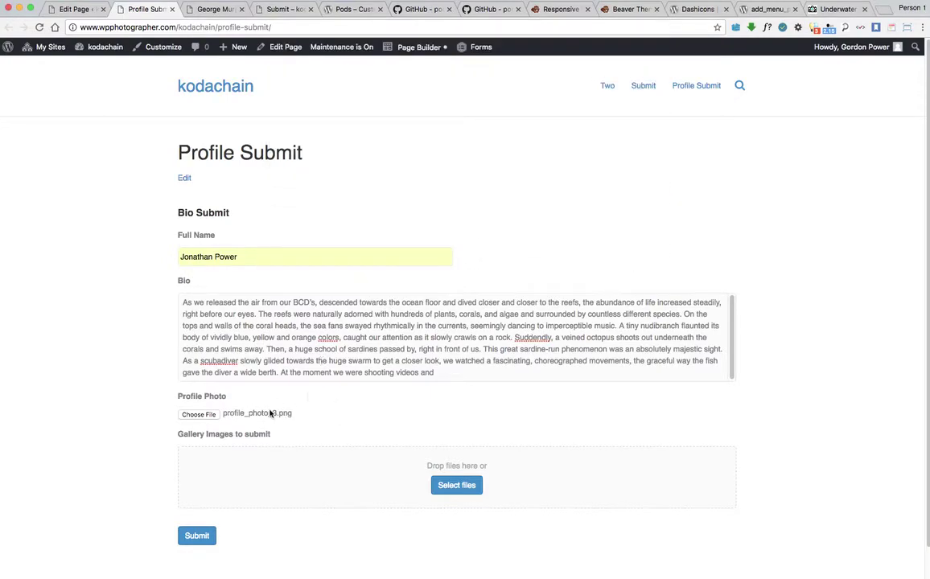
# Step: Upload gallery images 7, 8 and 9 and submit the form
pyautogui.click(447, 489)
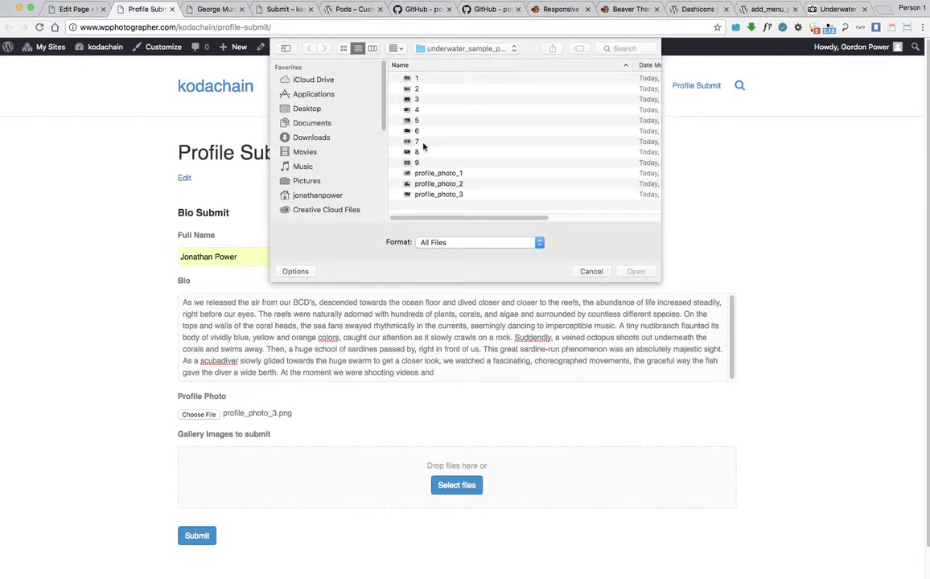
pyautogui.click(422, 144)
pyautogui.keyDown('shift'); pyautogui.click(425, 163); pyautogui.keyUp('shift')
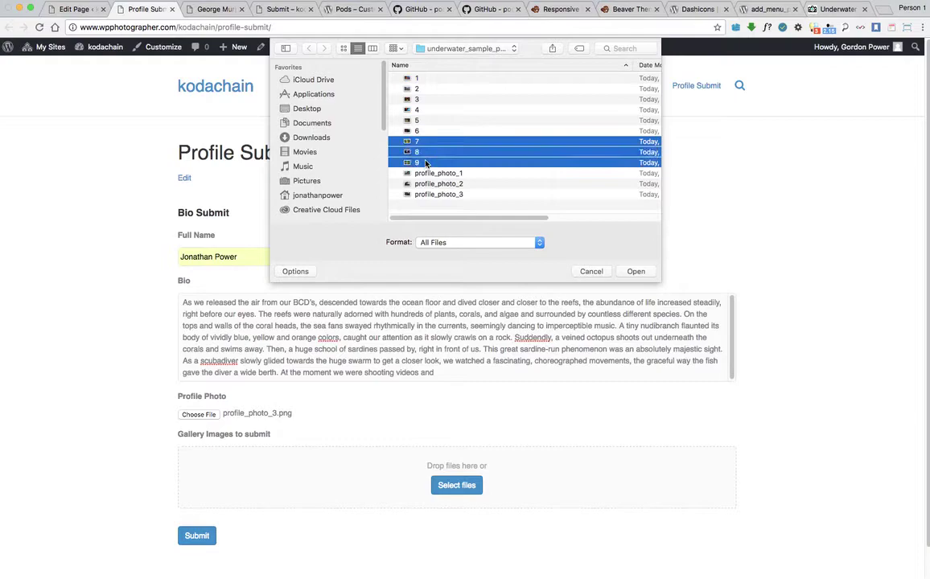
pyautogui.click(634, 271)
pyautogui.scroll(-2, 119, 404)
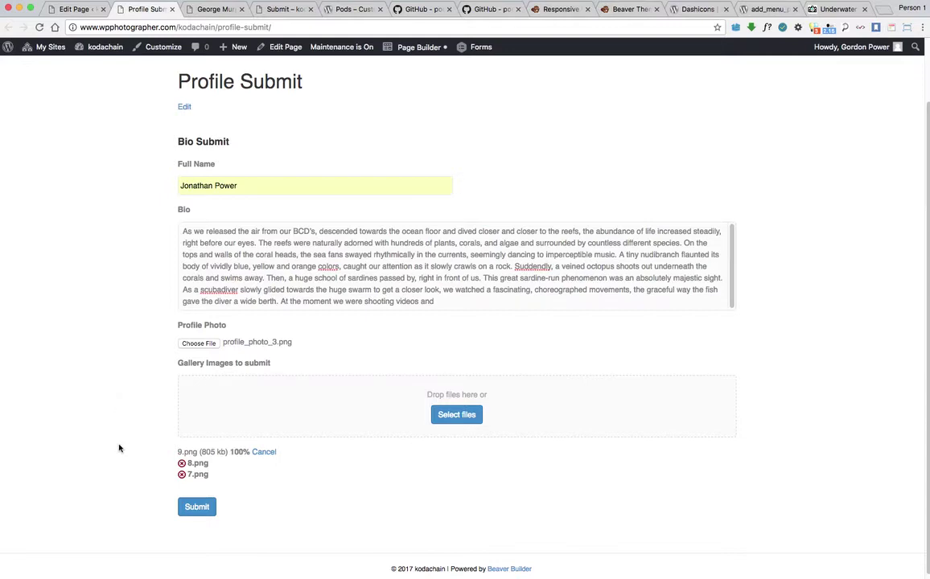
pyautogui.click(197, 512)
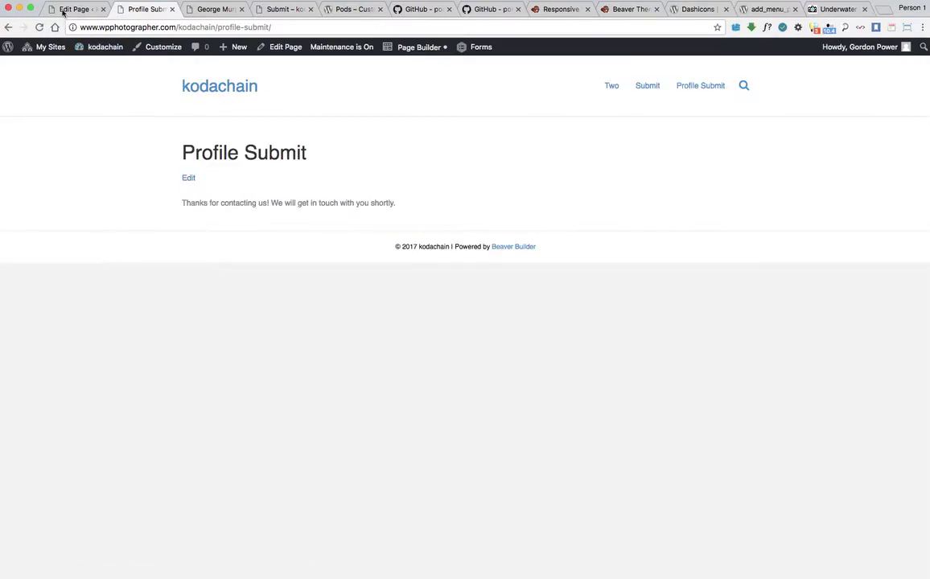
# Step: Open the submitted entry from All Photographers for editing
pyautogui.click(63, 9)
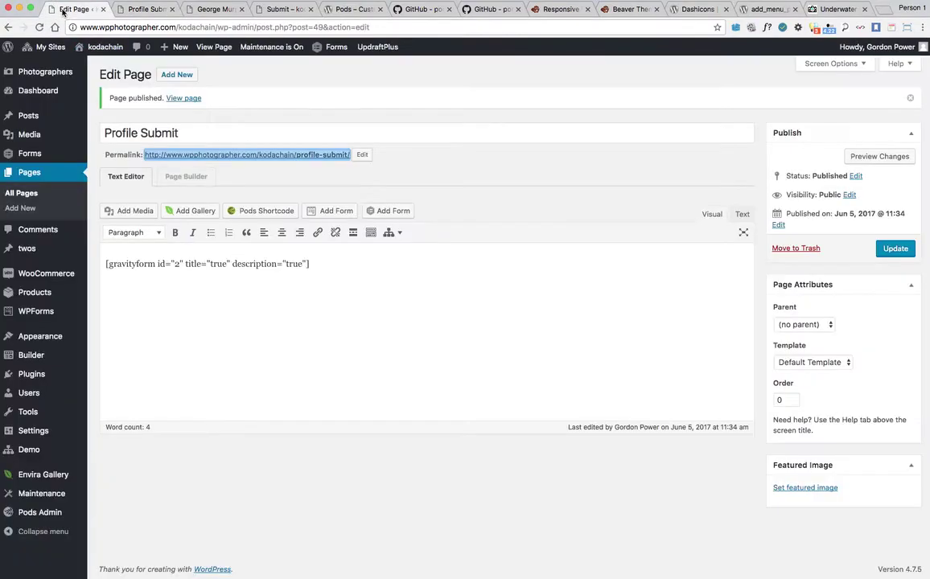
pyautogui.moveTo(36, 77)
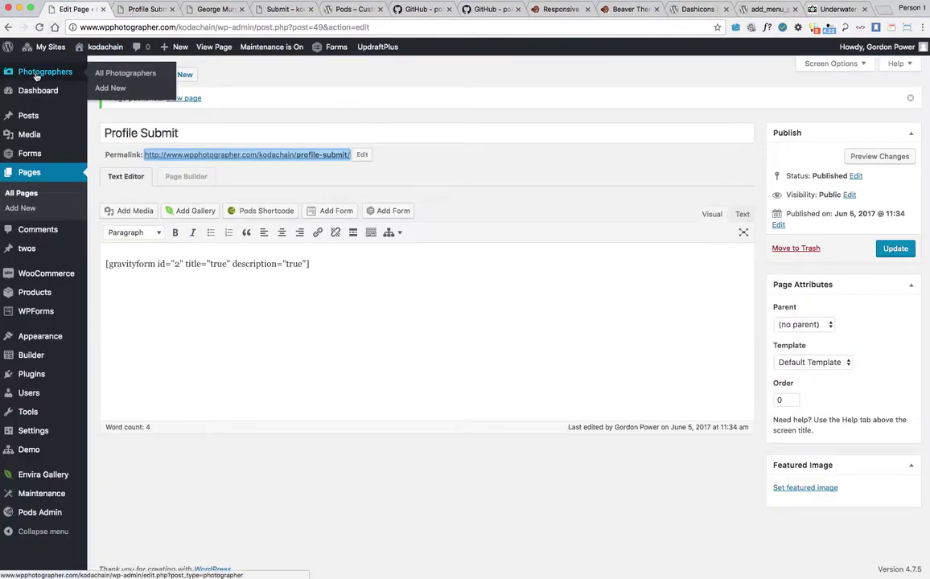
pyautogui.click(112, 74)
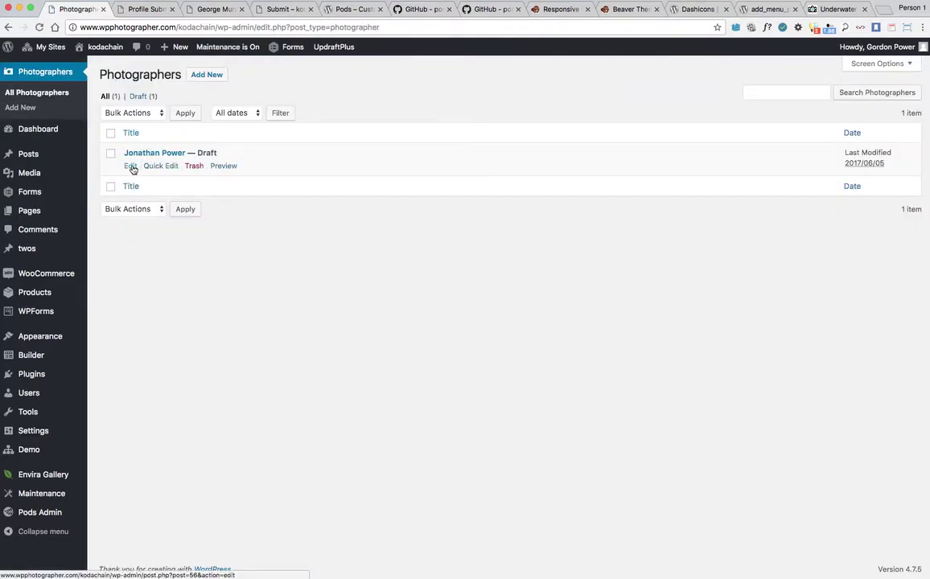
pyautogui.click(131, 166)
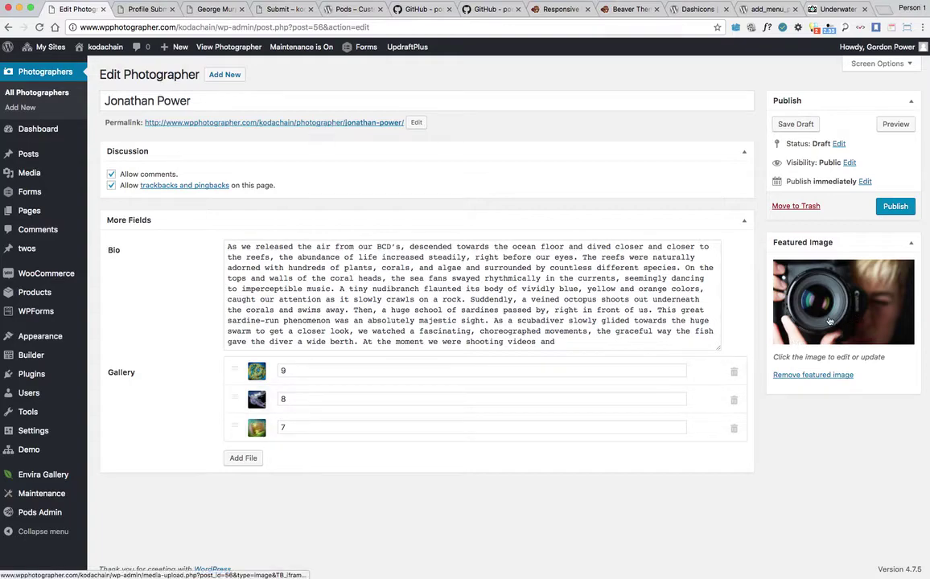
# Step: Move the More Fields box above the collapsed Discussion box and publish the entry
pyautogui.click(743, 152)
pyautogui.moveTo(400, 186); pyautogui.dragTo(394, 144)
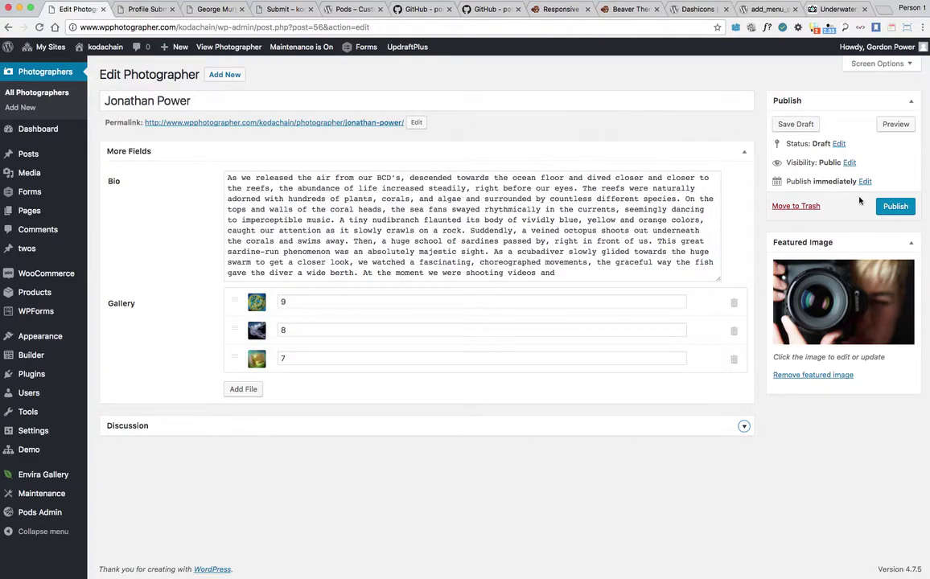
pyautogui.click(893, 209)
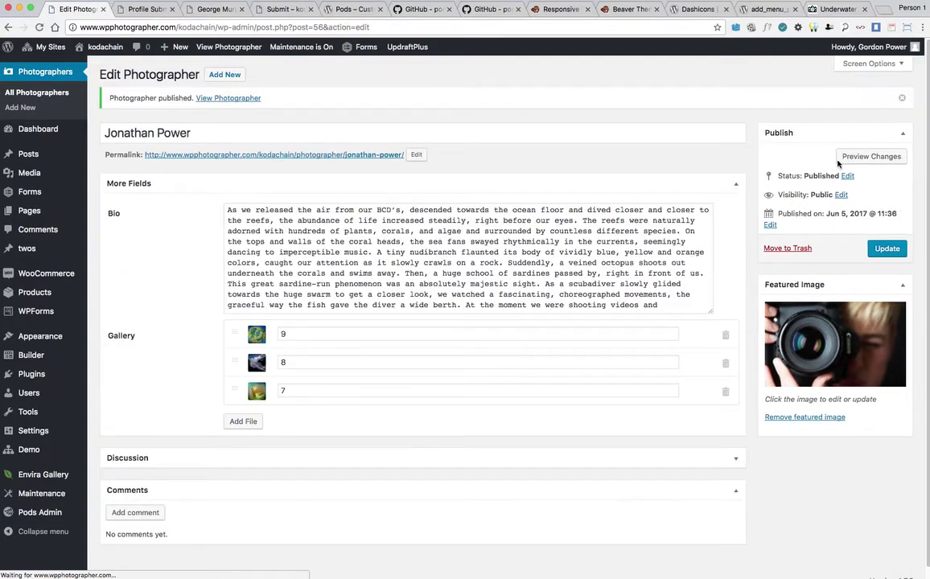
# Step: Create a Singular theme layout titled 'Photographer Profile'
pyautogui.moveTo(35, 355)
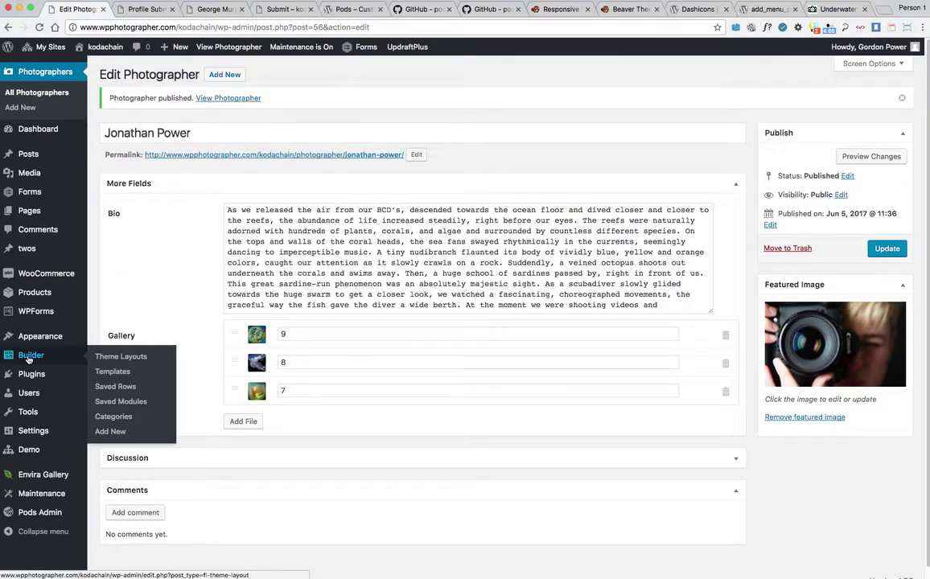
pyautogui.click(110, 358)
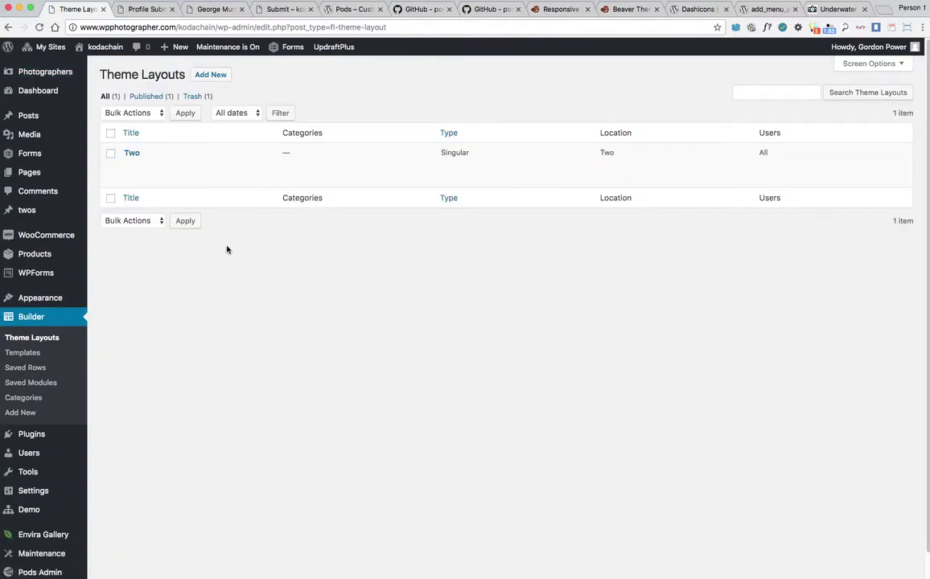
pyautogui.click(214, 79)
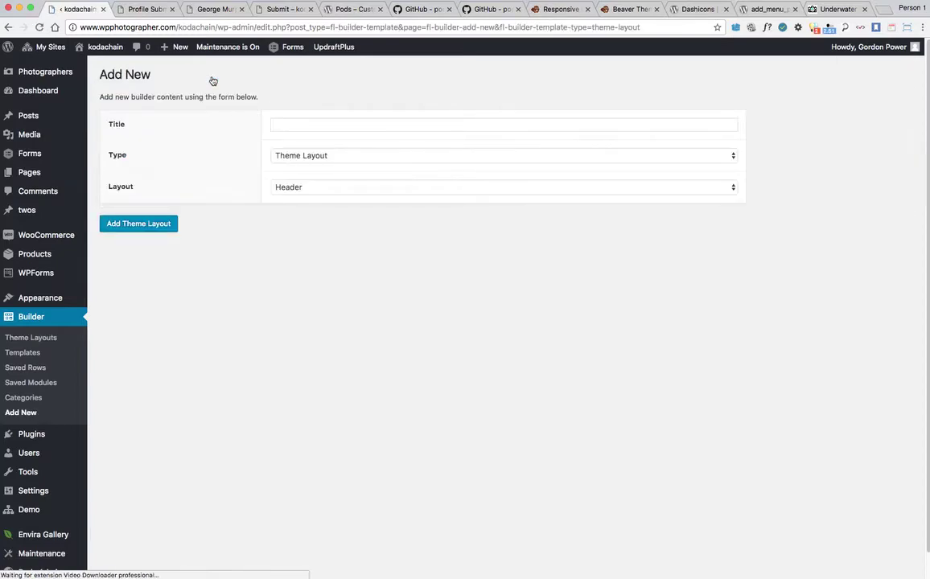
pyautogui.click(300, 126)
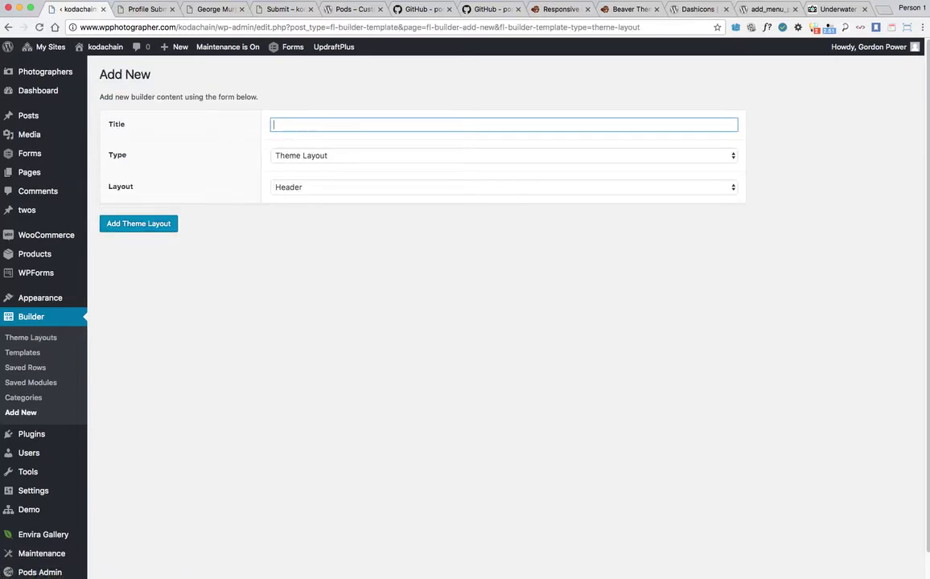
pyautogui.write('Ph')
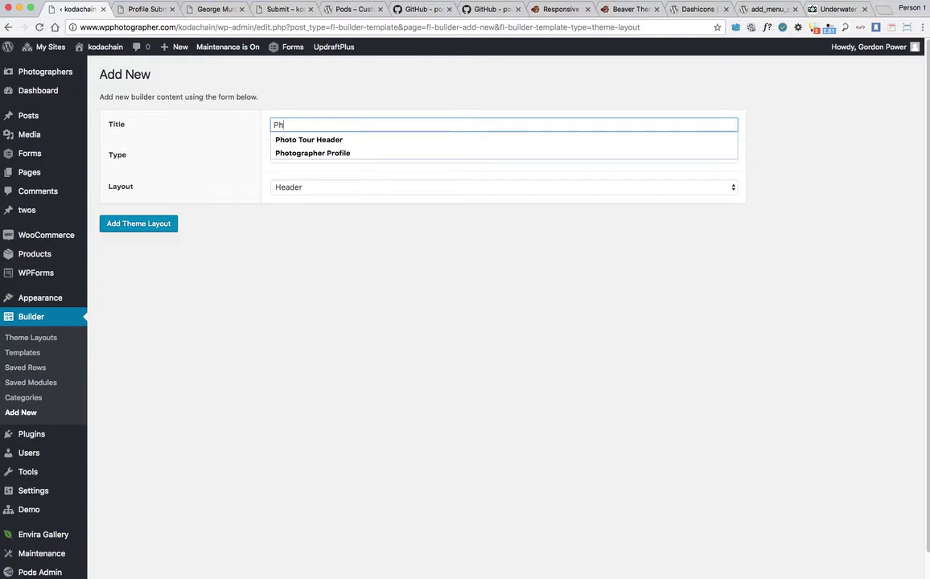
pyautogui.click(323, 153)
pyautogui.click(321, 188)
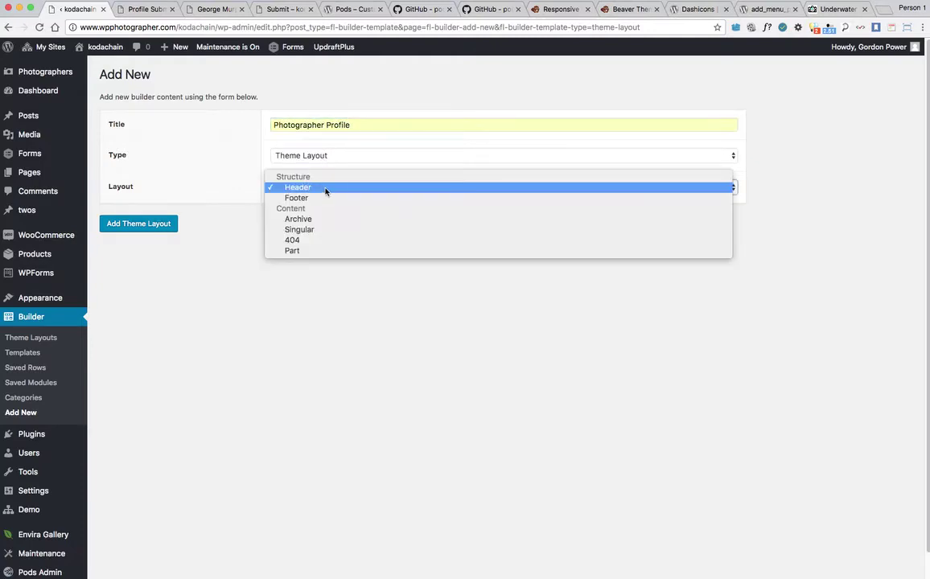
pyautogui.click(323, 230)
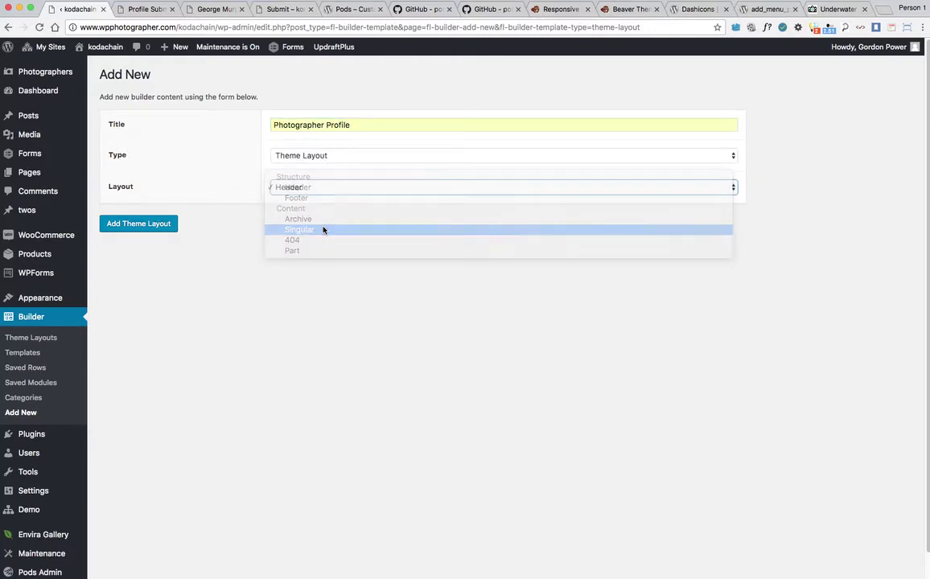
pyautogui.click(134, 225)
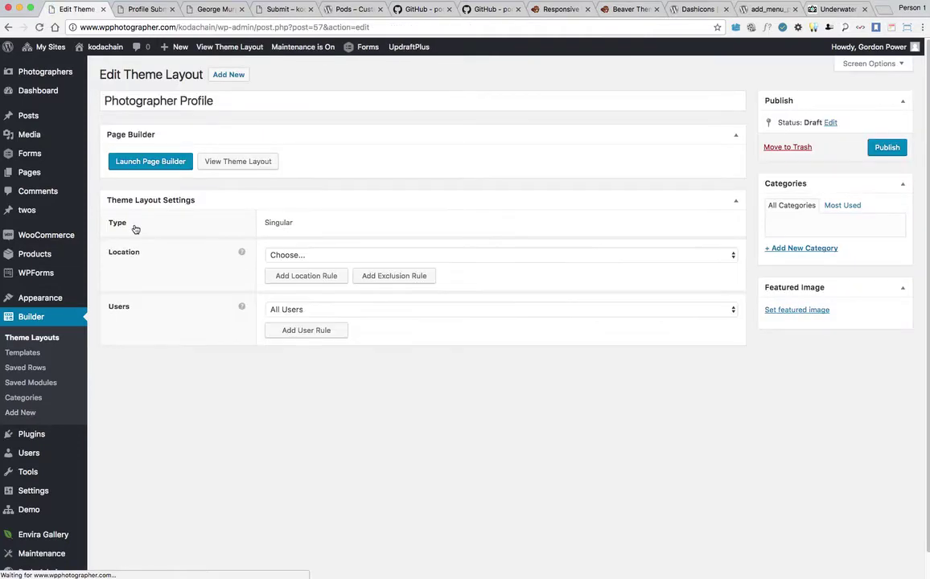
# Step: Set the layout's location to Photographer entries and publish it
pyautogui.click(288, 256)
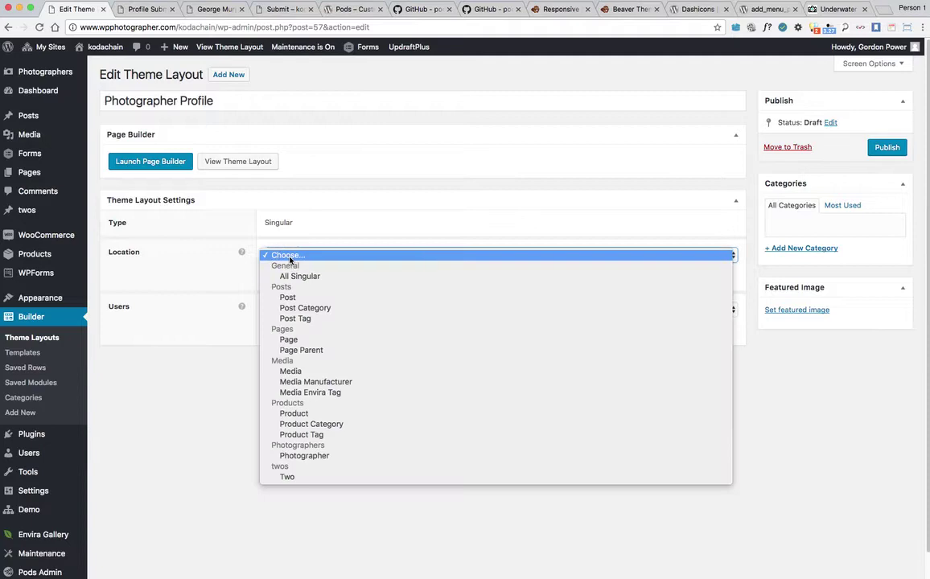
pyautogui.click(315, 457)
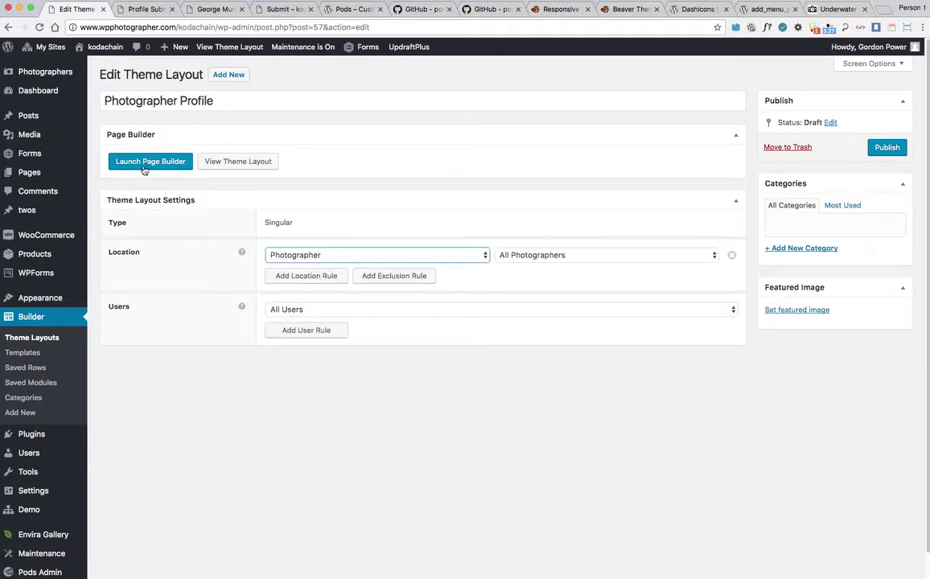
pyautogui.click(885, 148)
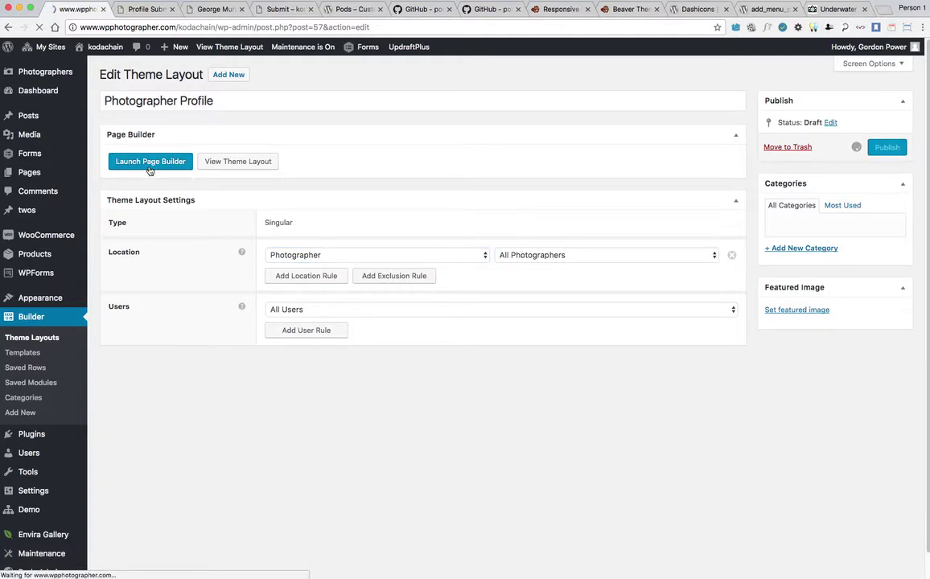
# Step: Open the layout in the visual builder and delete the default content row
pyautogui.click(147, 193)
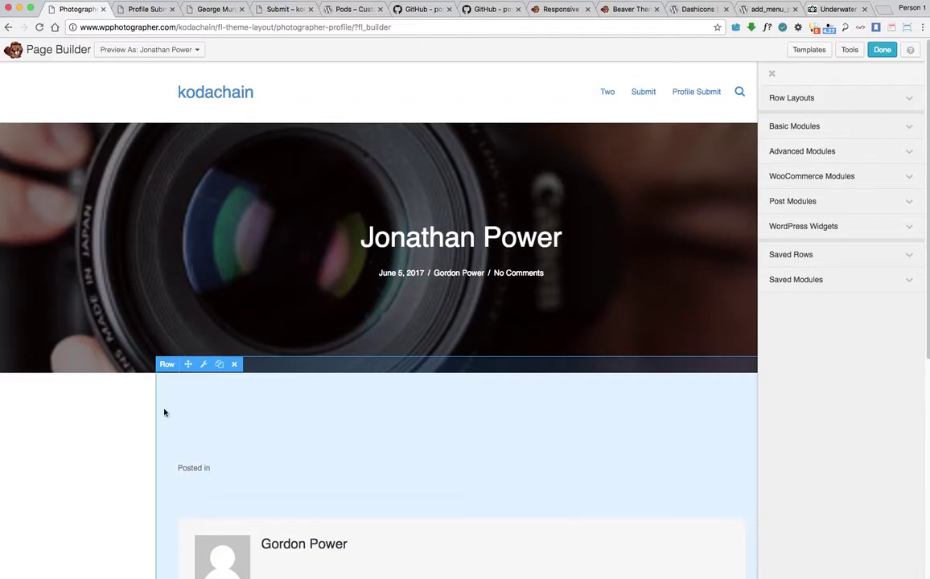
pyautogui.click(234, 366)
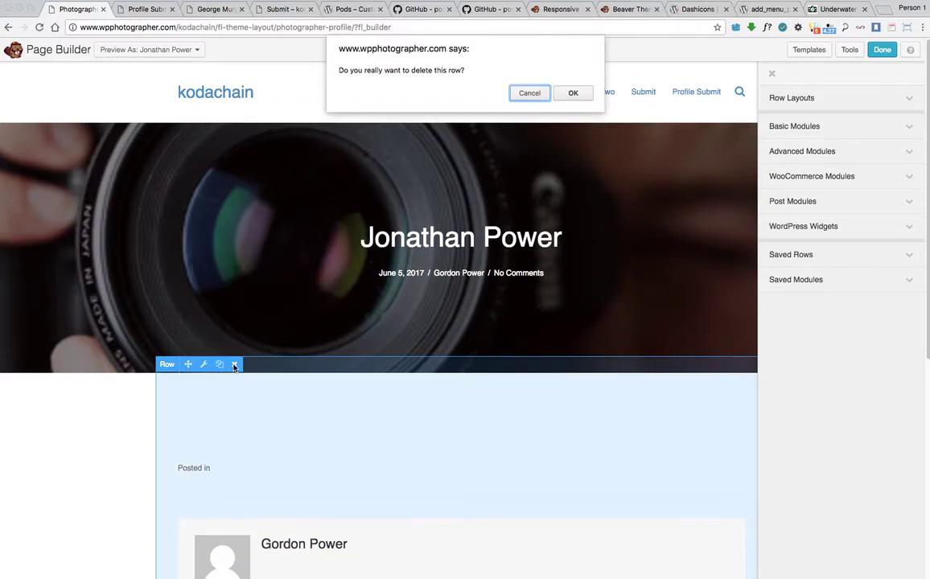
pyautogui.click(575, 95)
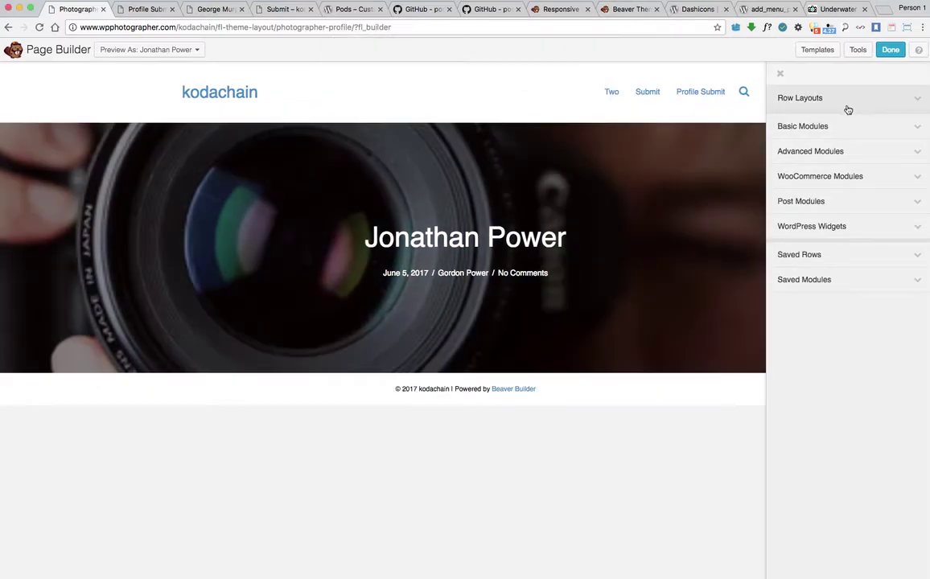
# Step: Add a text editor module below the header, connected to the Pods bio field
pyautogui.click(799, 125)
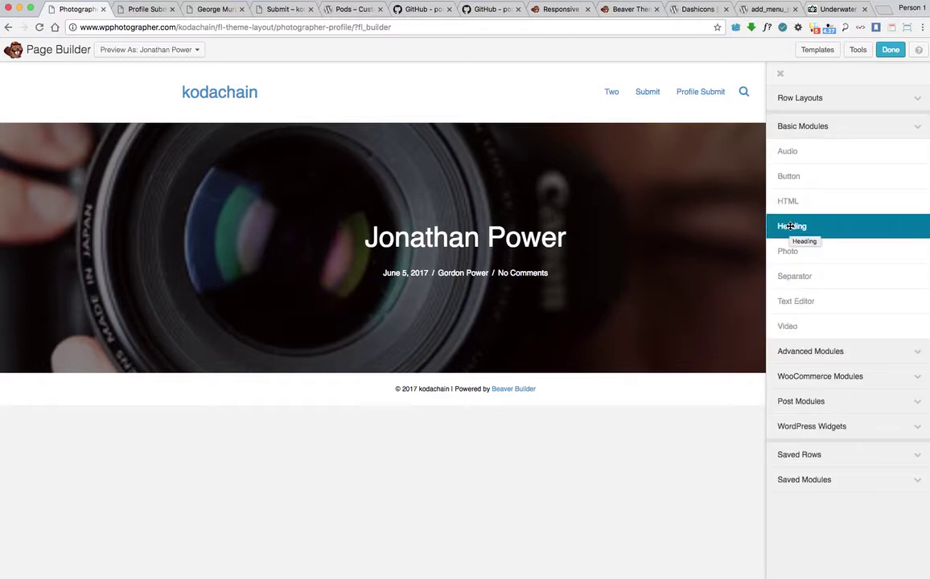
pyautogui.moveTo(796, 301); pyautogui.dragTo(260, 447)
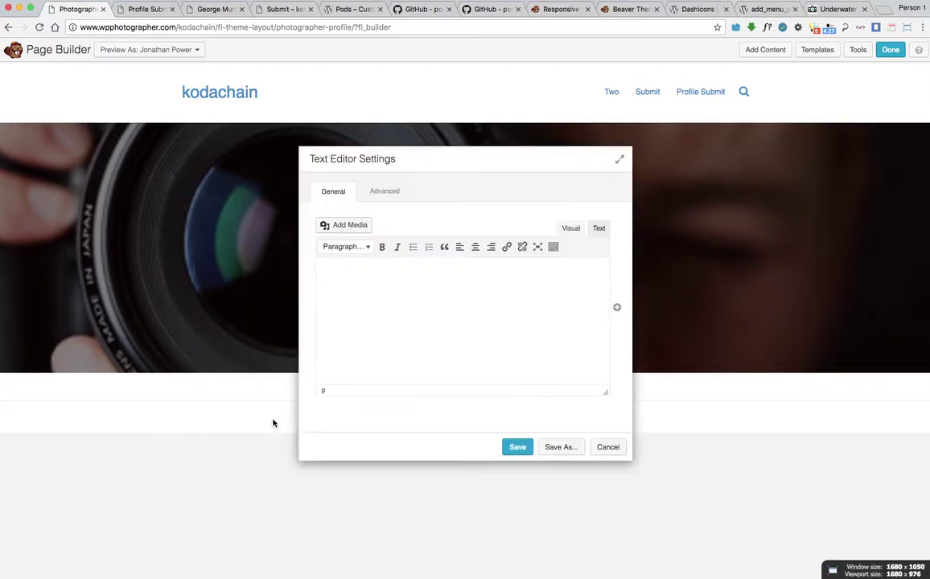
pyautogui.click(617, 307)
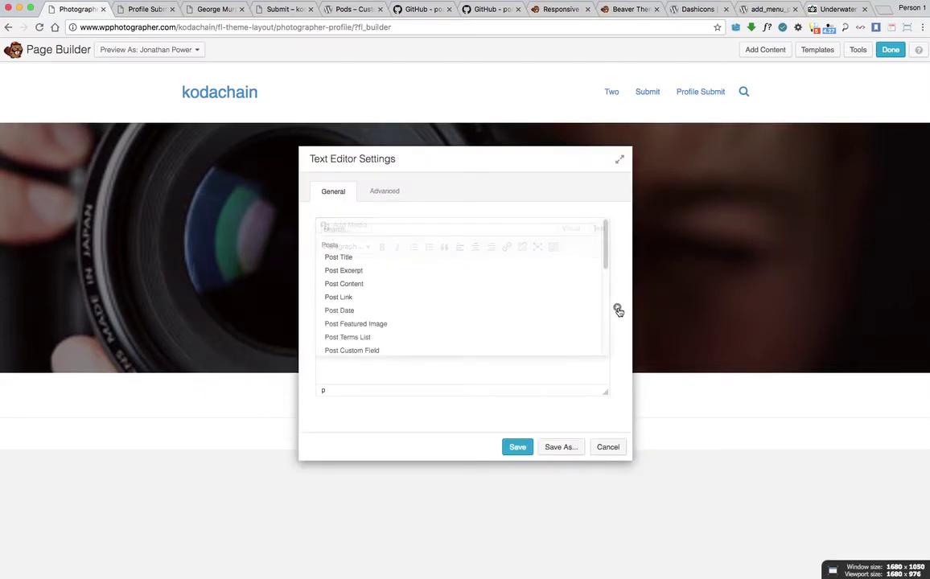
pyautogui.scroll(-2, 481, 278)
pyautogui.scroll(-4, 481, 280)
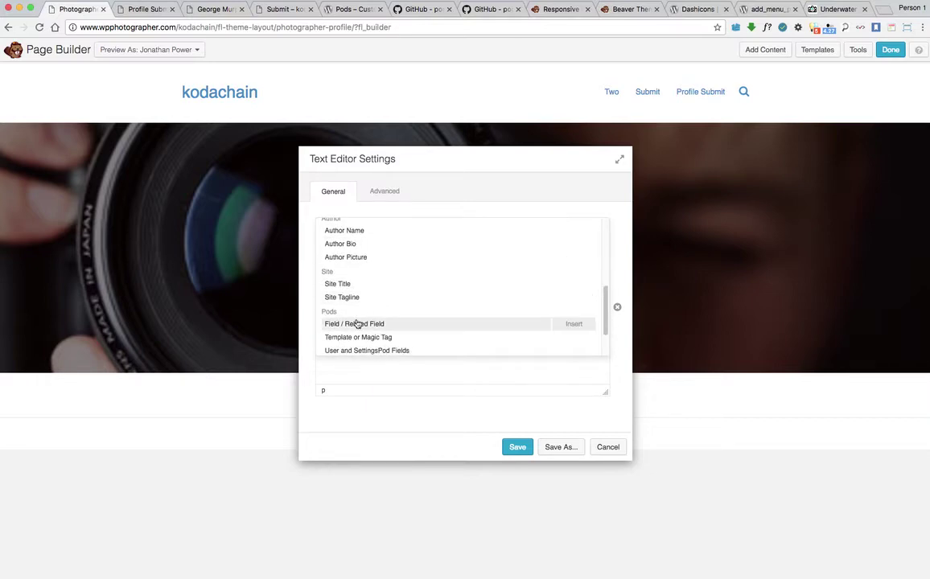
pyautogui.click(357, 324)
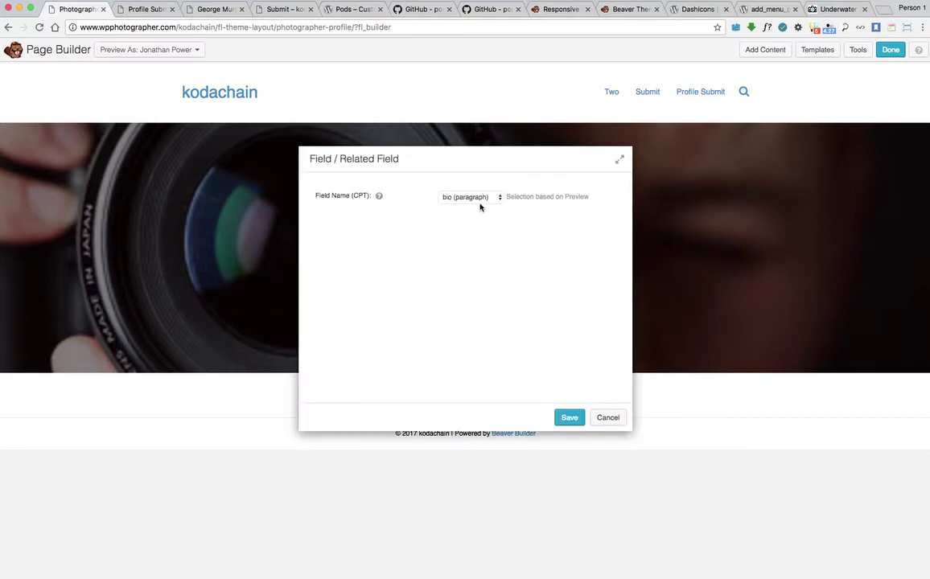
pyautogui.click(569, 419)
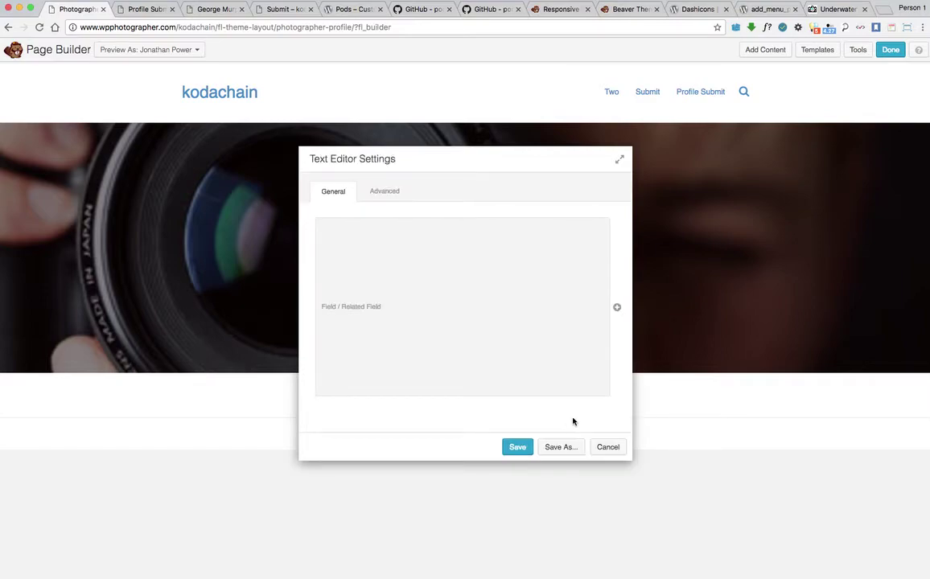
pyautogui.click(518, 447)
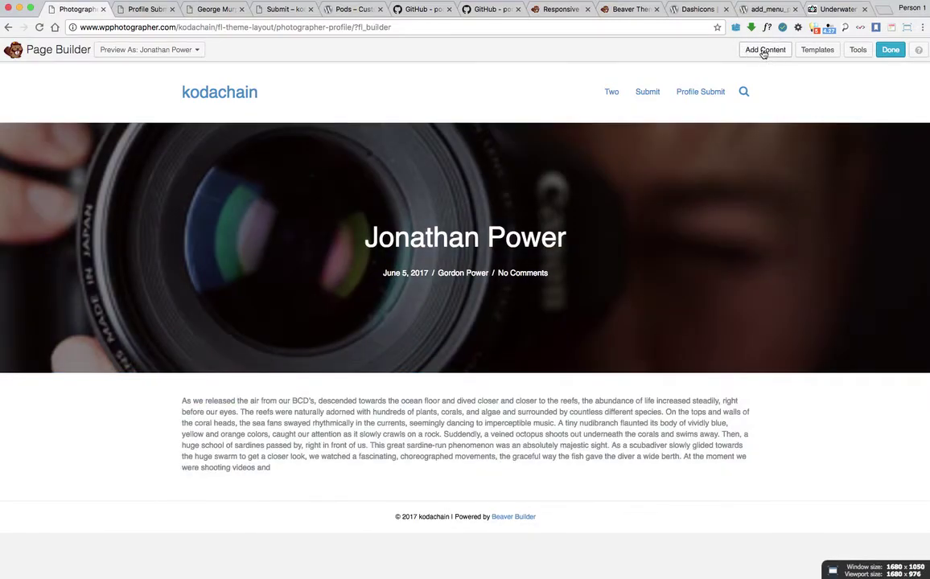
# Step: Add a Gallery module below the bio fed by the Multiple Photos (Images) field
pyautogui.click(765, 49)
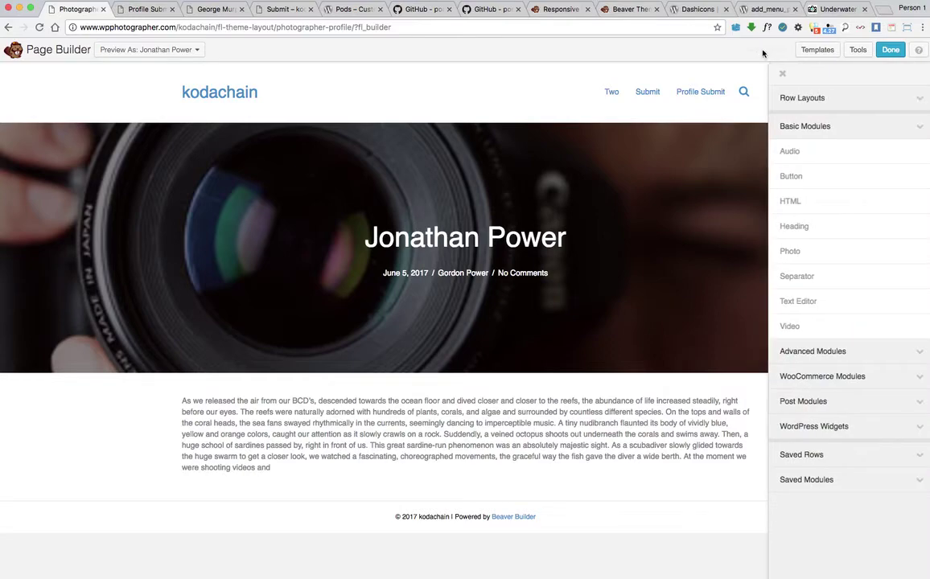
pyautogui.click(806, 351)
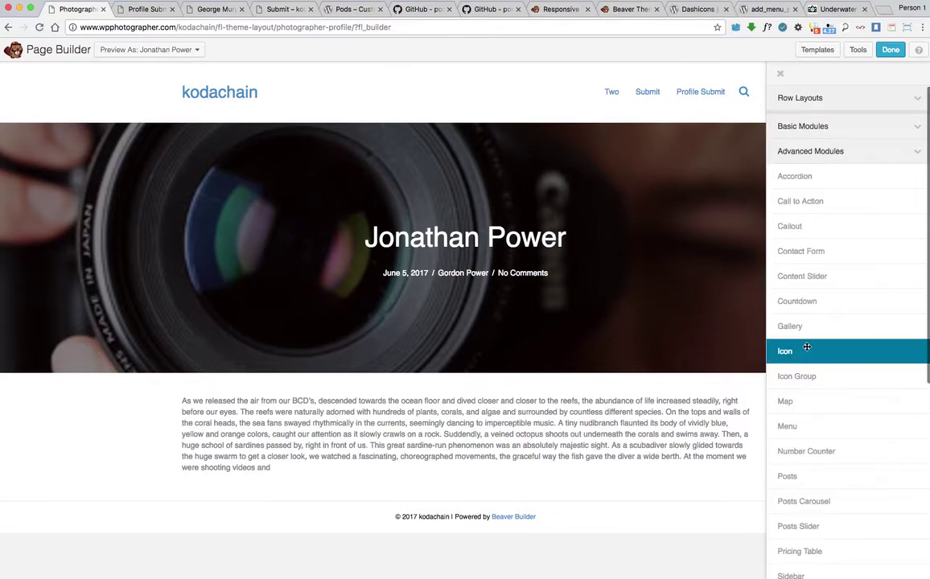
pyautogui.moveTo(804, 326); pyautogui.dragTo(224, 512)
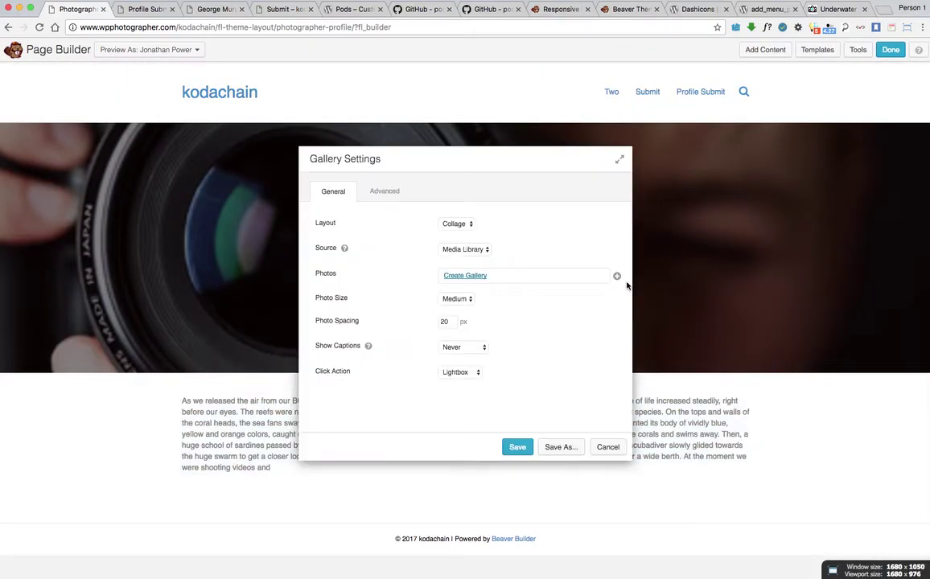
pyautogui.click(617, 278)
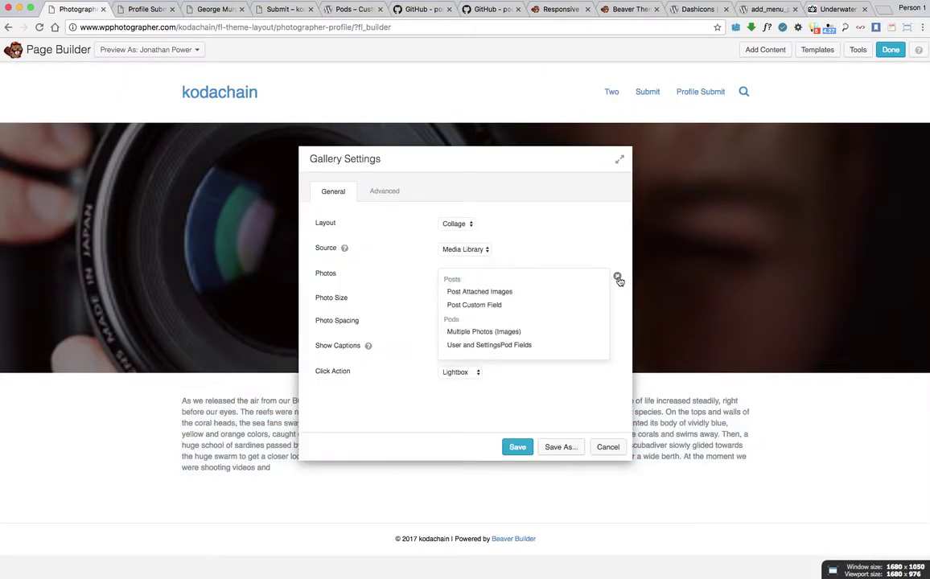
pyautogui.click(492, 331)
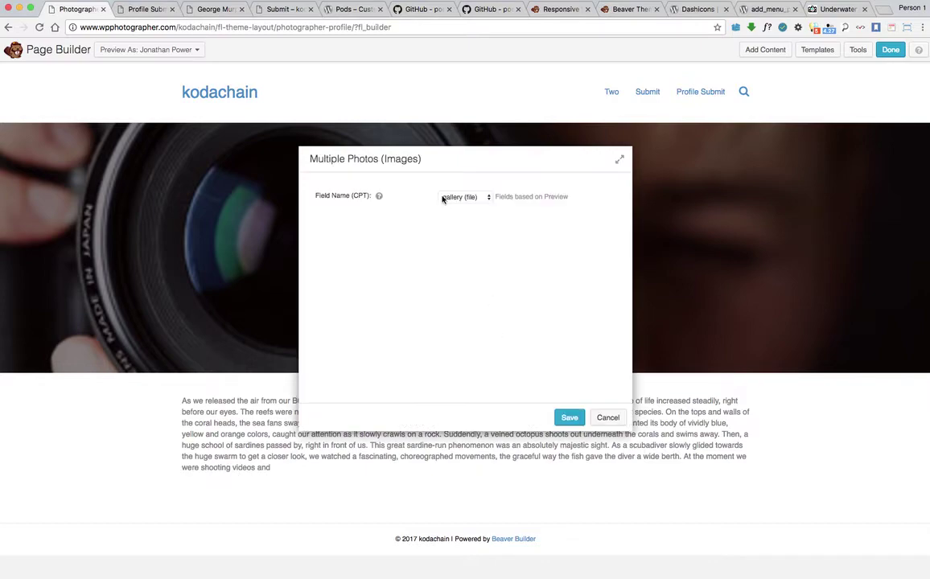
pyautogui.click(569, 418)
pyautogui.click(517, 447)
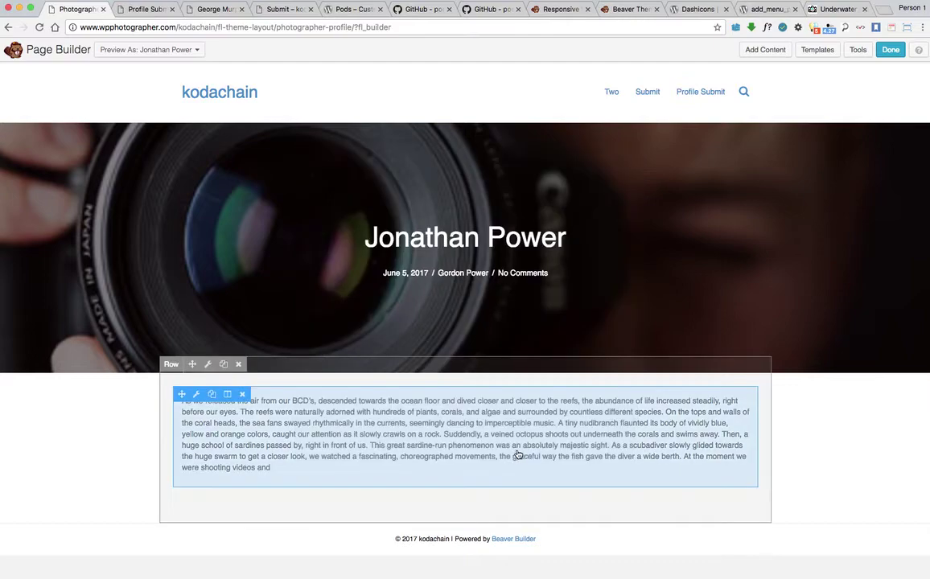
# Step: Publish the layout changes and switch to the Submit form page
pyautogui.scroll(-3, 834, 415)
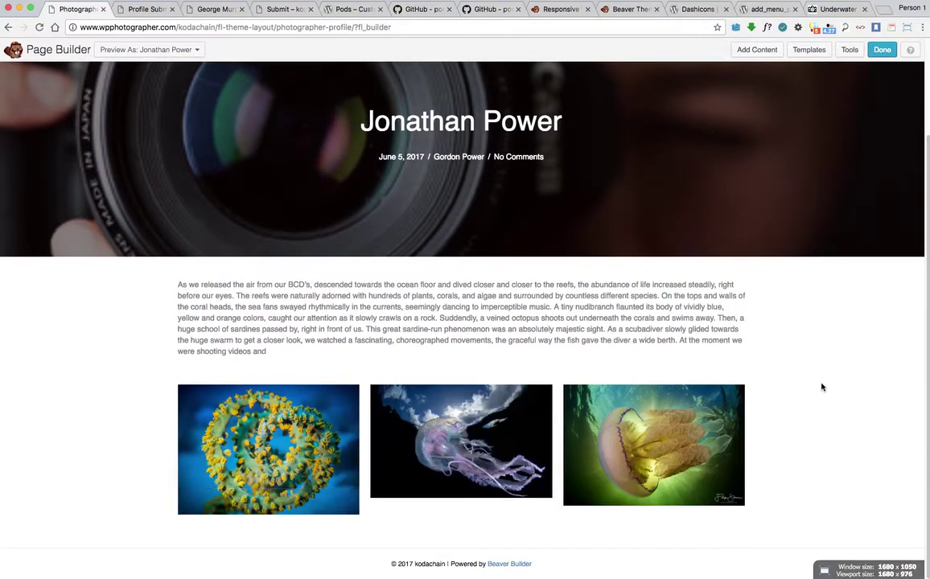
pyautogui.scroll(2, 774, 93)
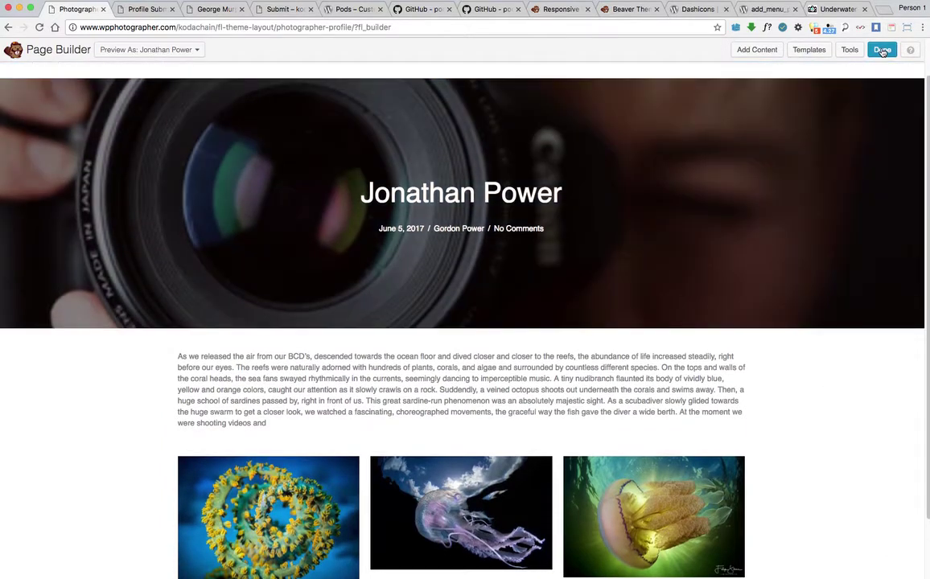
pyautogui.click(882, 50)
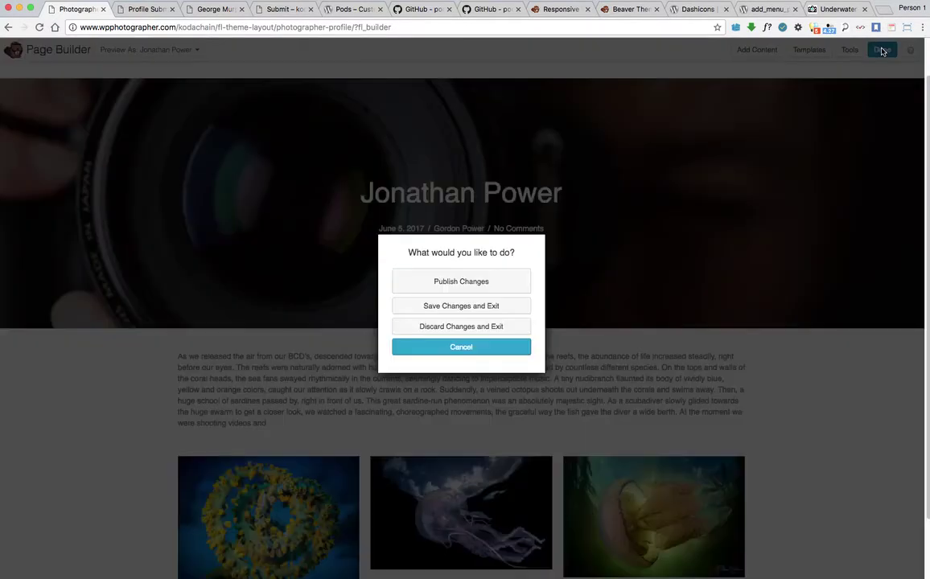
pyautogui.click(446, 279)
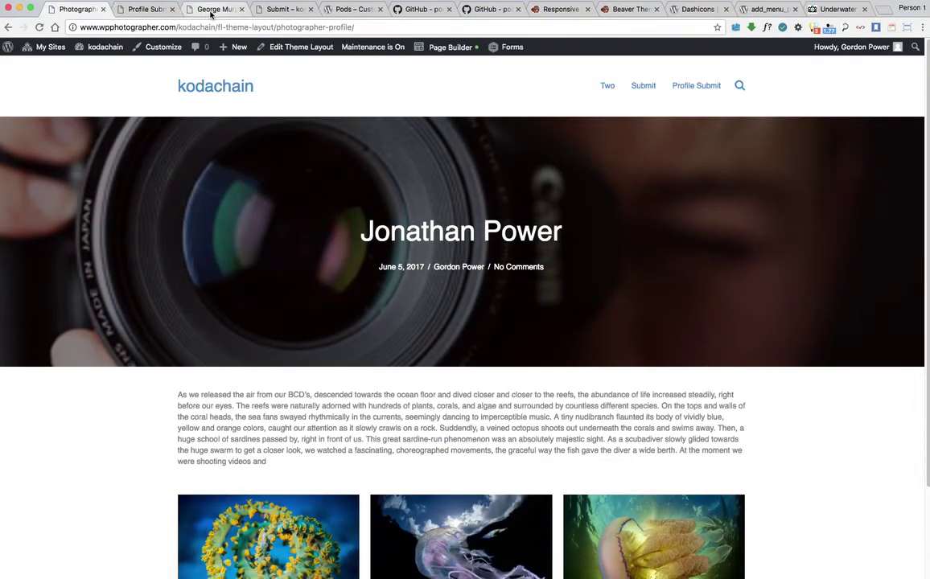
pyautogui.click(282, 10)
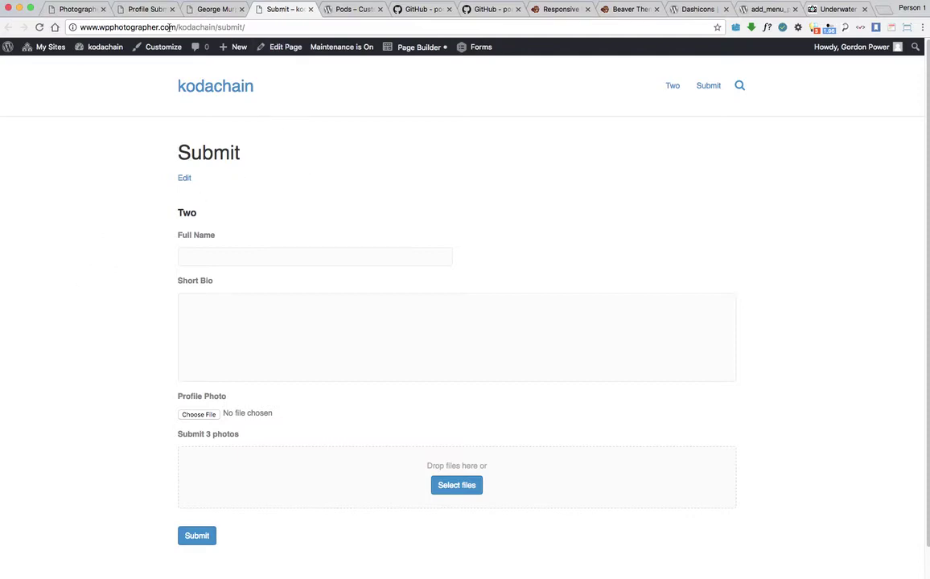
# Step: Go from the site dashboard to the All Photographers list
pyautogui.click(138, 11)
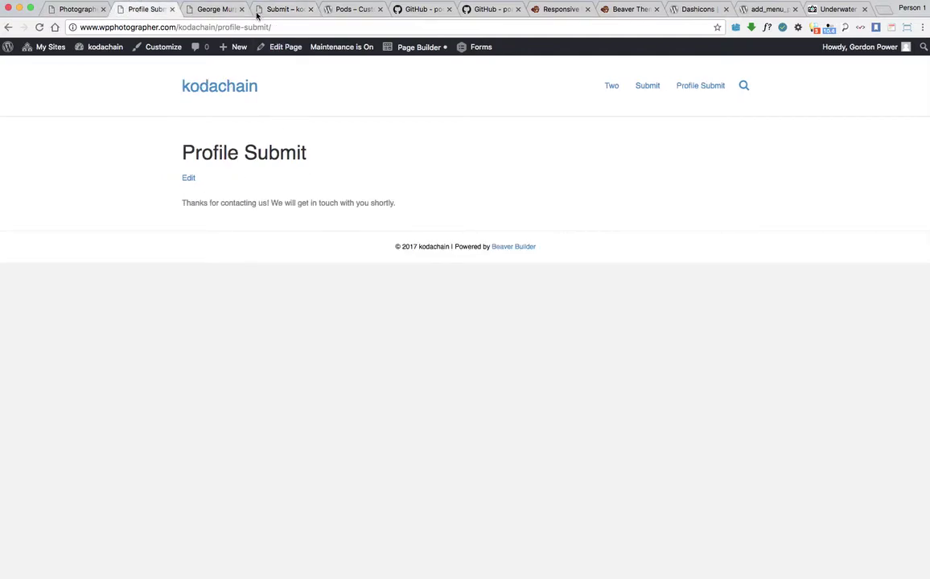
pyautogui.click(214, 9)
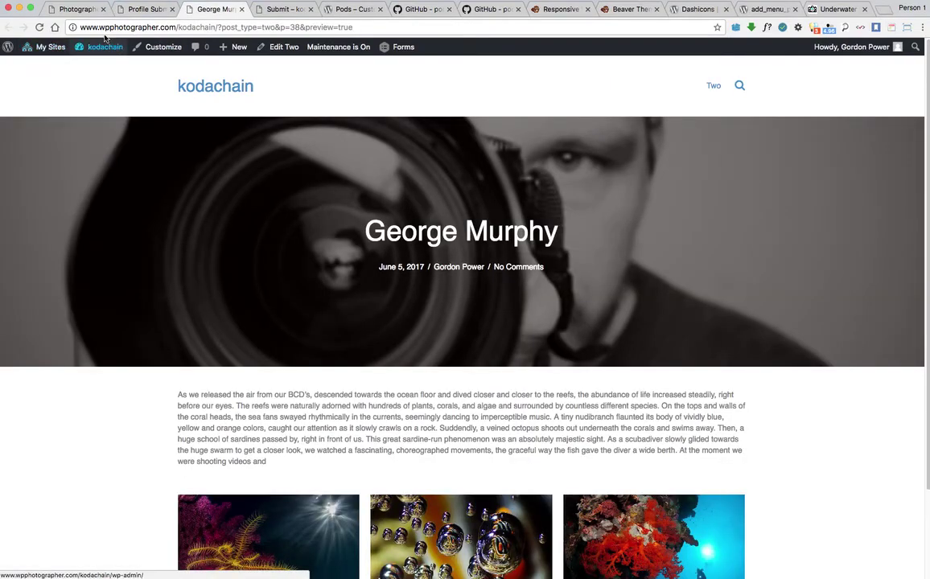
pyautogui.moveTo(99, 47)
pyautogui.click(94, 69)
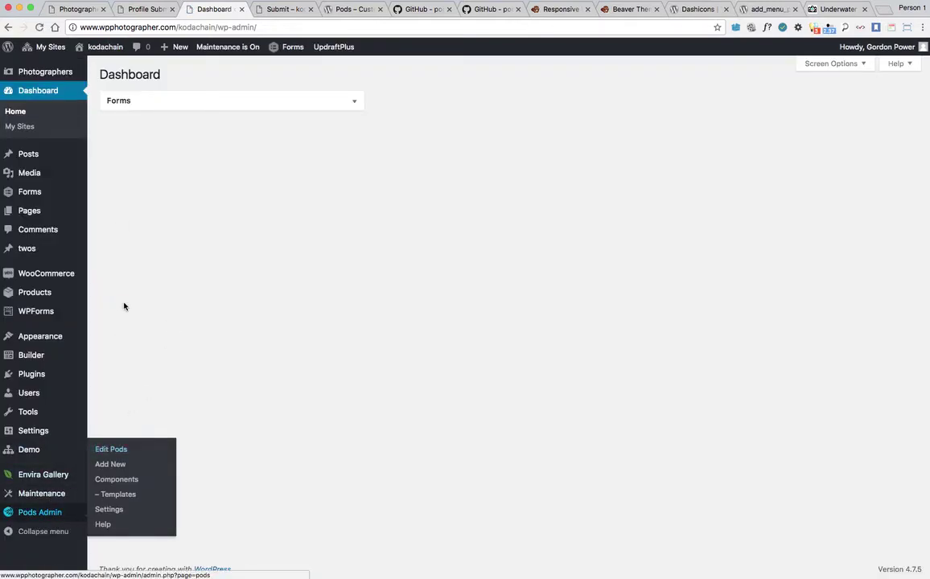
pyautogui.moveTo(34, 78)
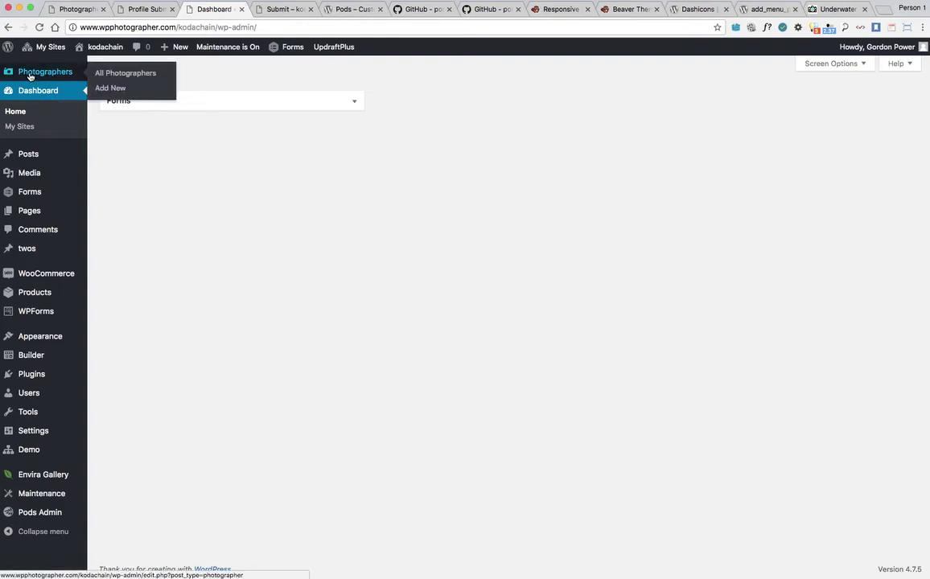
pyautogui.click(115, 76)
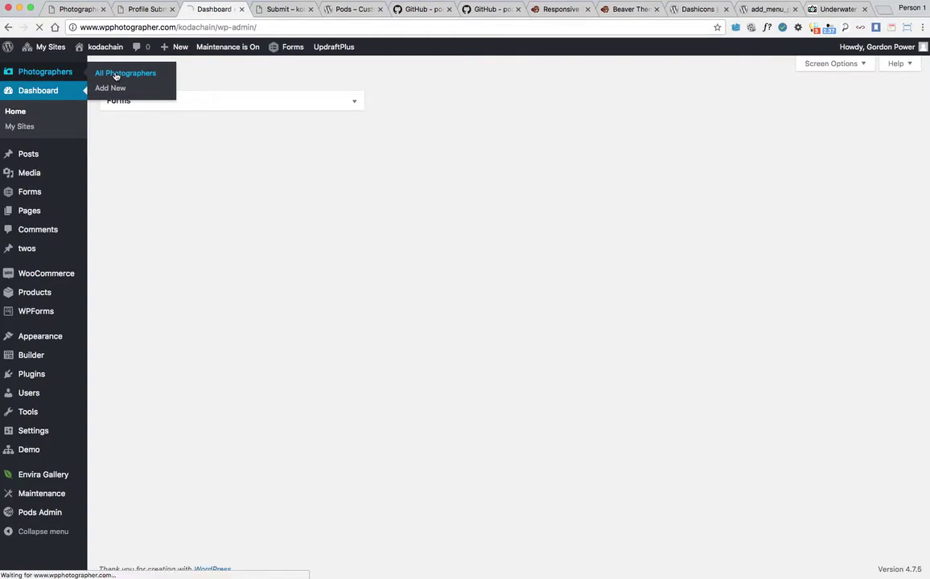
# Step: Edit the submitted photographer entry, open its permalink in a new tab, then open Profile Submit
pyautogui.moveTo(172, 166)
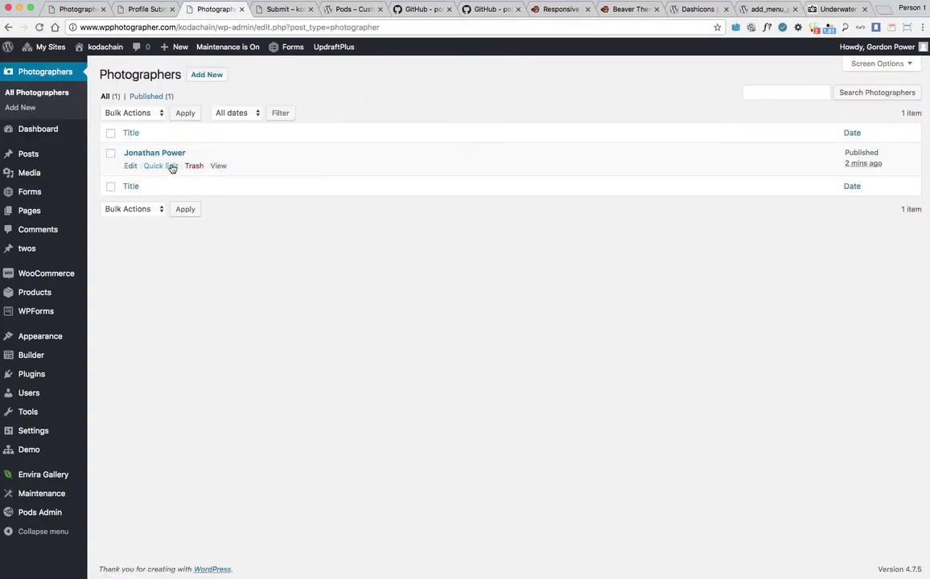
pyautogui.click(129, 167)
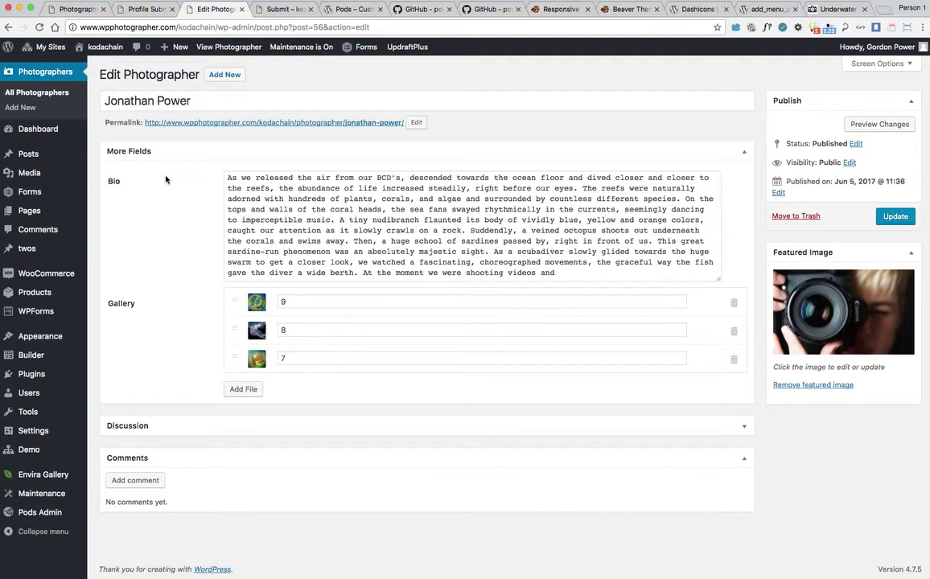
pyautogui.click(143, 8)
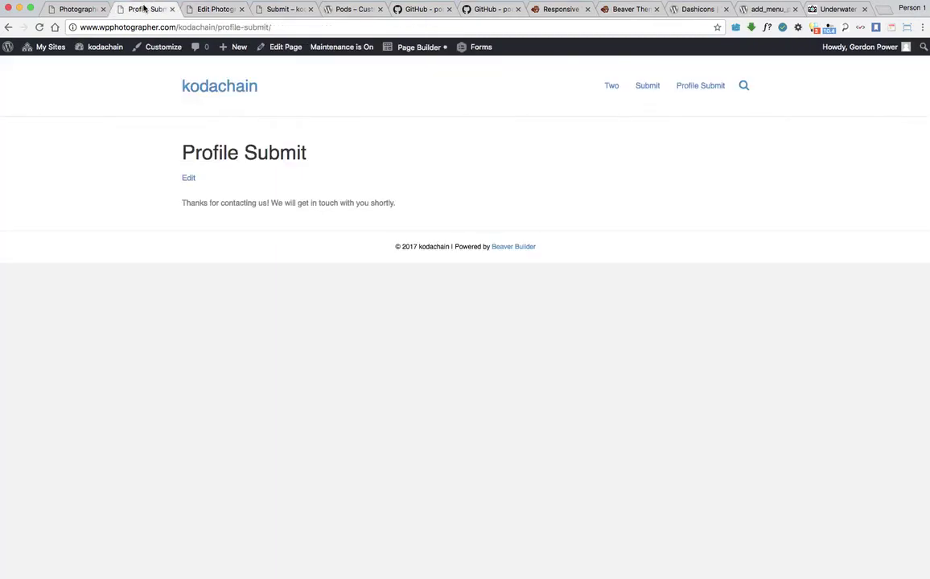
pyautogui.click(205, 9)
pyautogui.click(282, 9)
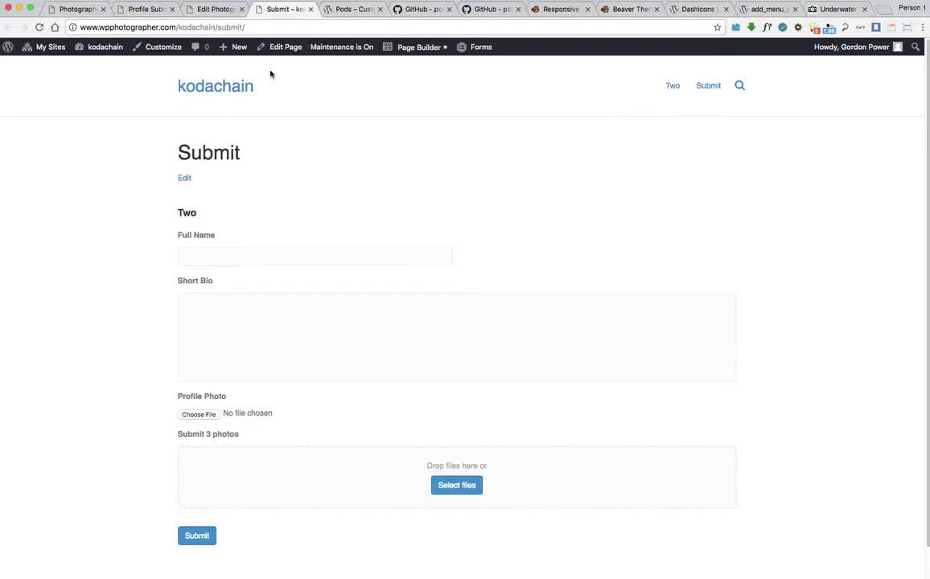
pyautogui.click(201, 10)
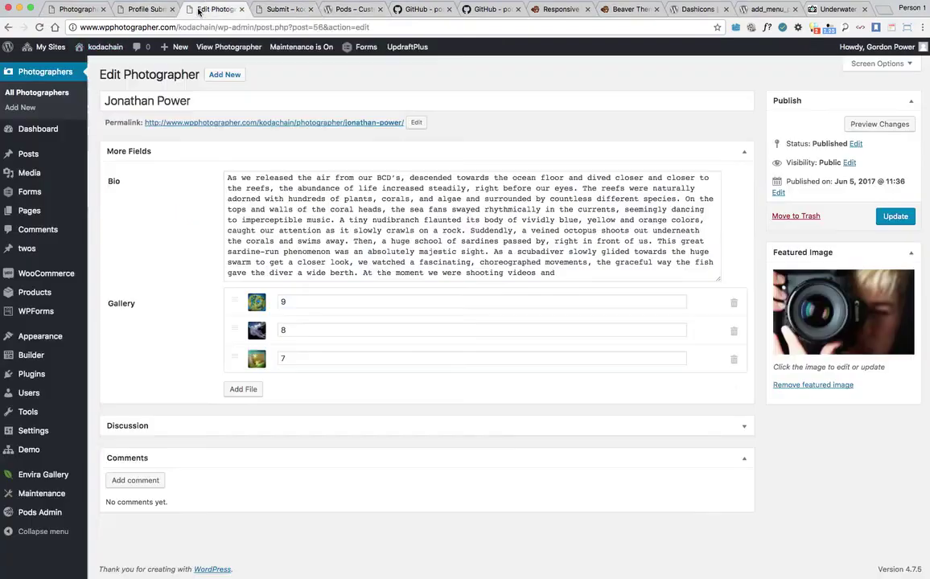
pyautogui.rightClick(250, 122)
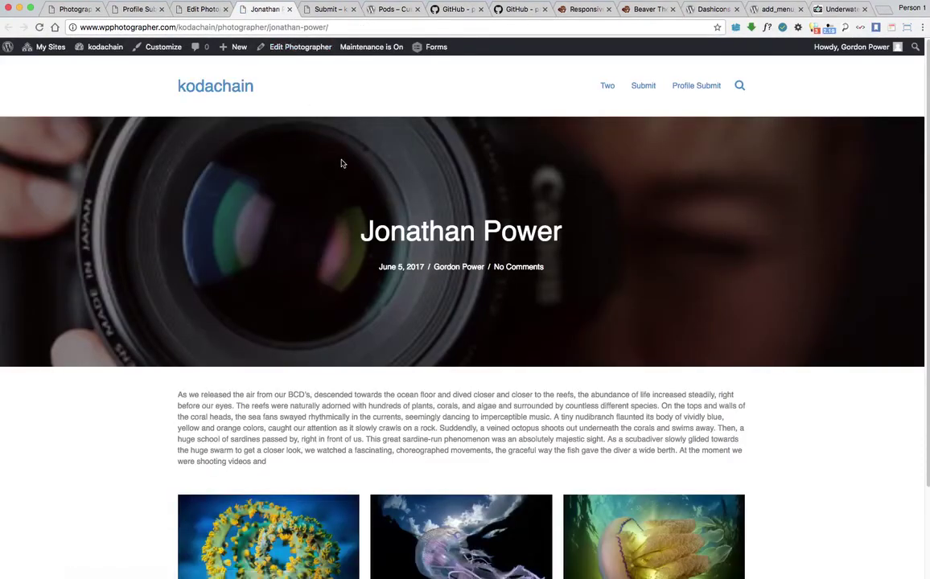
pyautogui.click(688, 87)
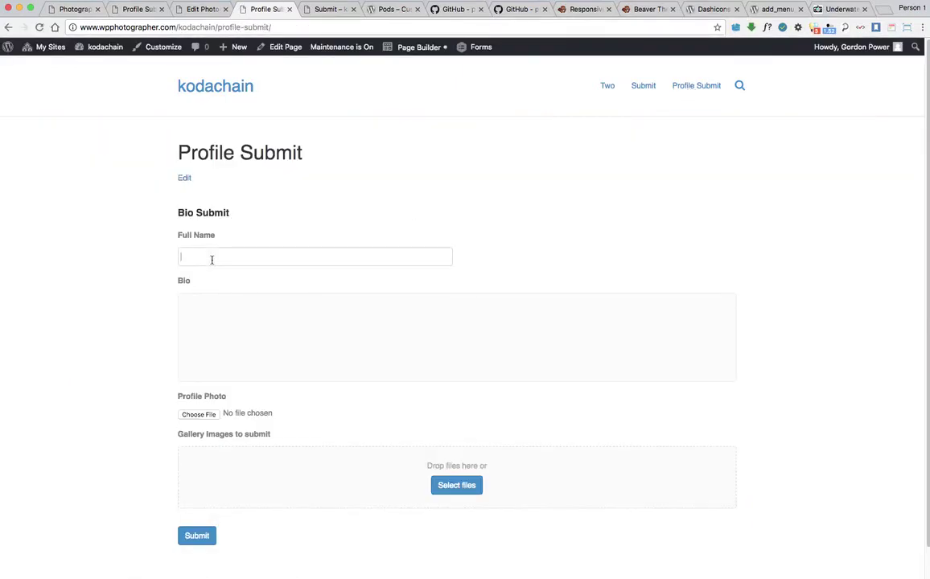
# Step: Submit a Bio Submit entry with the autofilled name, pasted diving bio and profile_photo_2.png
pyautogui.write('Ge')
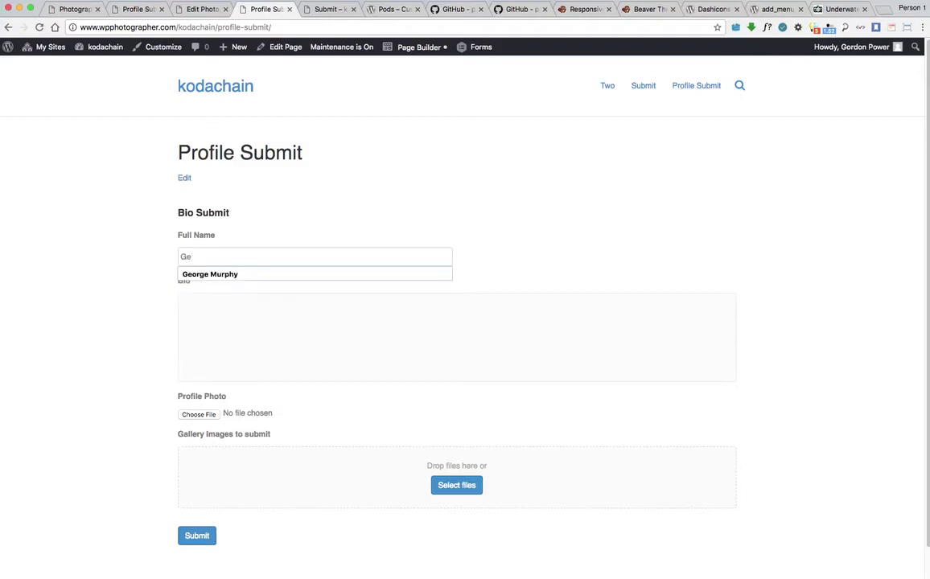
pyautogui.click(210, 274)
pyautogui.click(230, 322)
pyautogui.rightClick(231, 322)
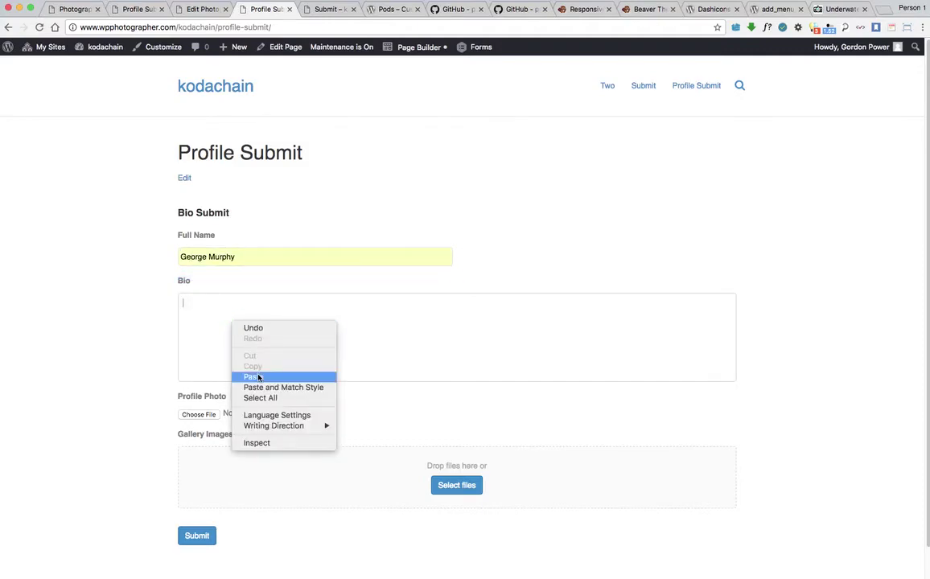
pyautogui.click(268, 376)
pyautogui.click(201, 414)
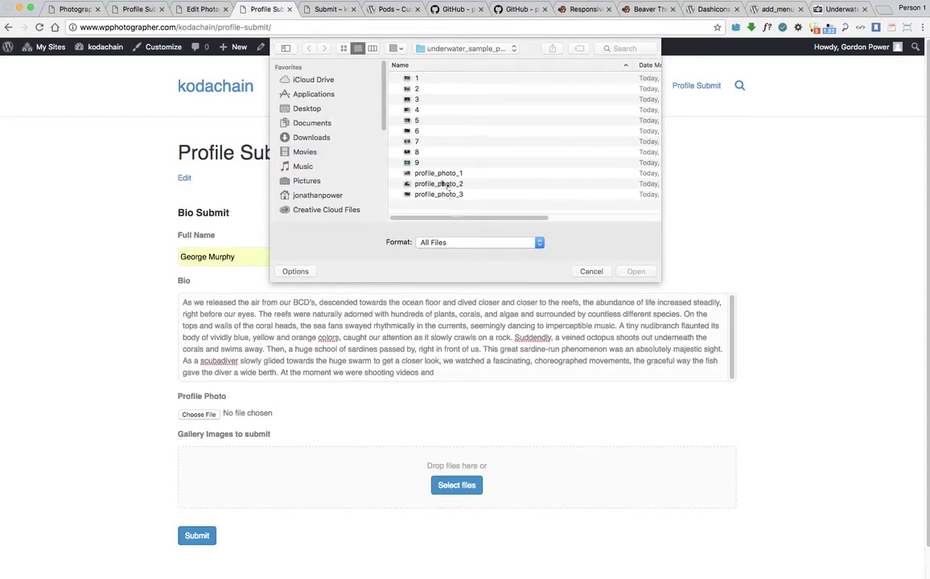
pyautogui.click(435, 183)
pyautogui.click(635, 271)
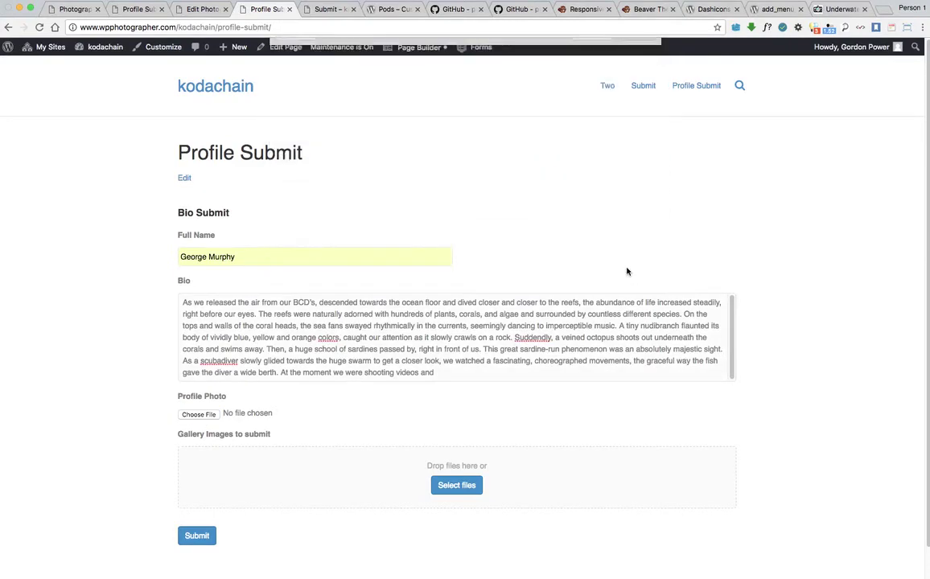
pyautogui.click(197, 537)
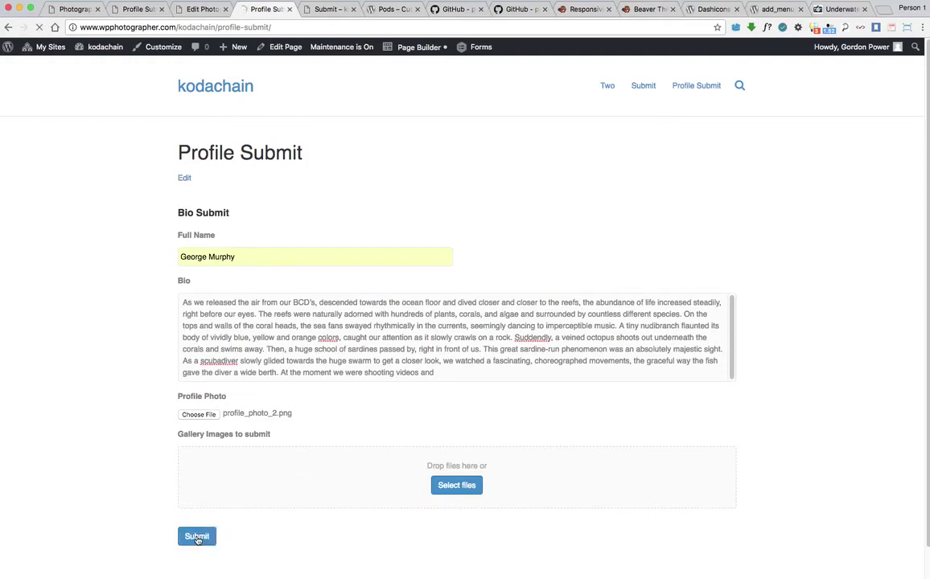
# Step: Cancel the gallery file picker and reload Profile Submit for a blank form
pyautogui.click(456, 485)
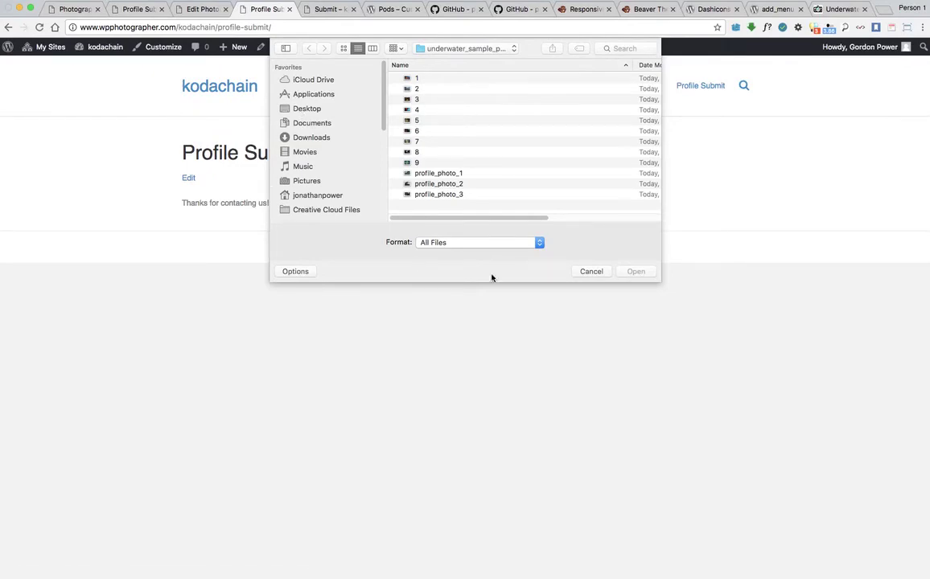
pyautogui.click(592, 271)
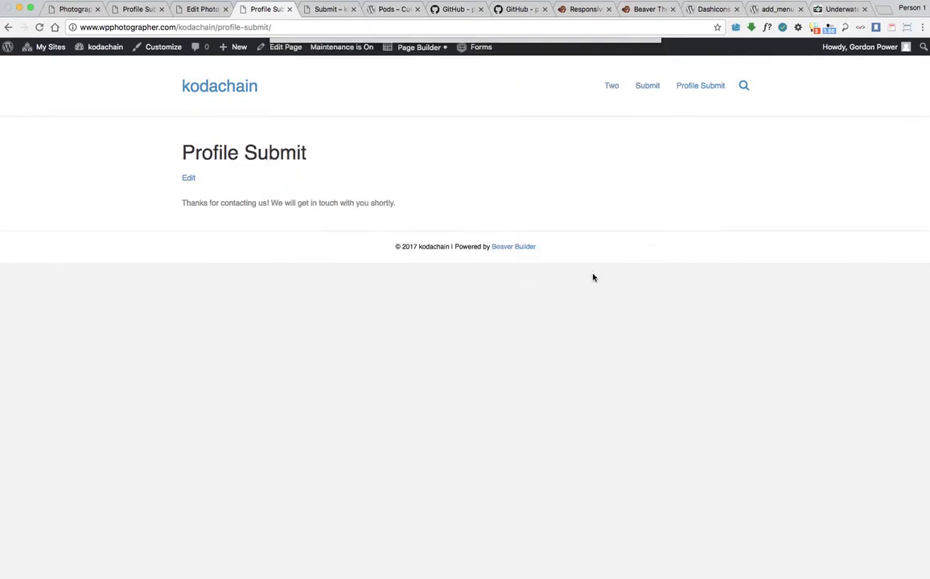
pyautogui.click(695, 89)
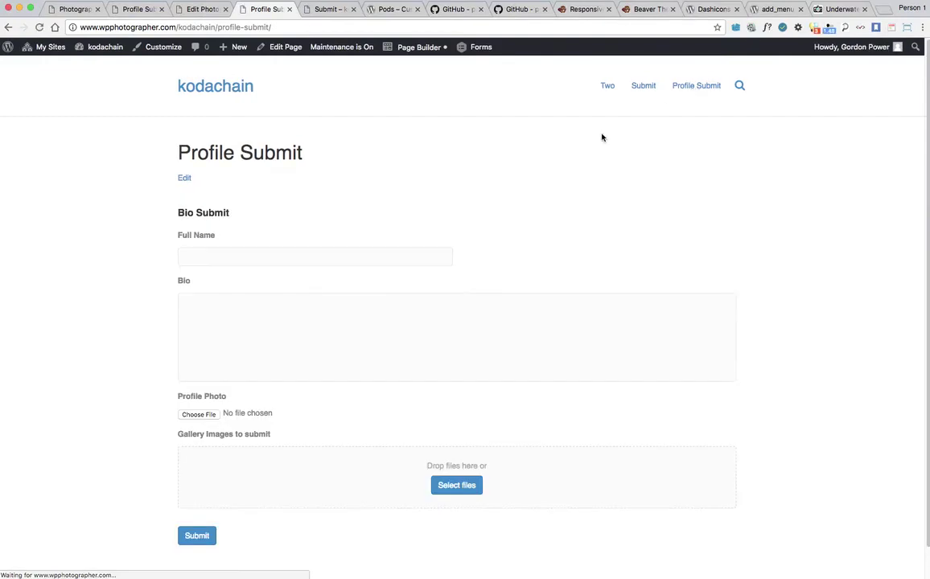
# Step: Fill Full Name from autofill, paste the diving bio, and set profile_photo_2 as Profile Photo
pyautogui.click(206, 260)
pyautogui.write('G')
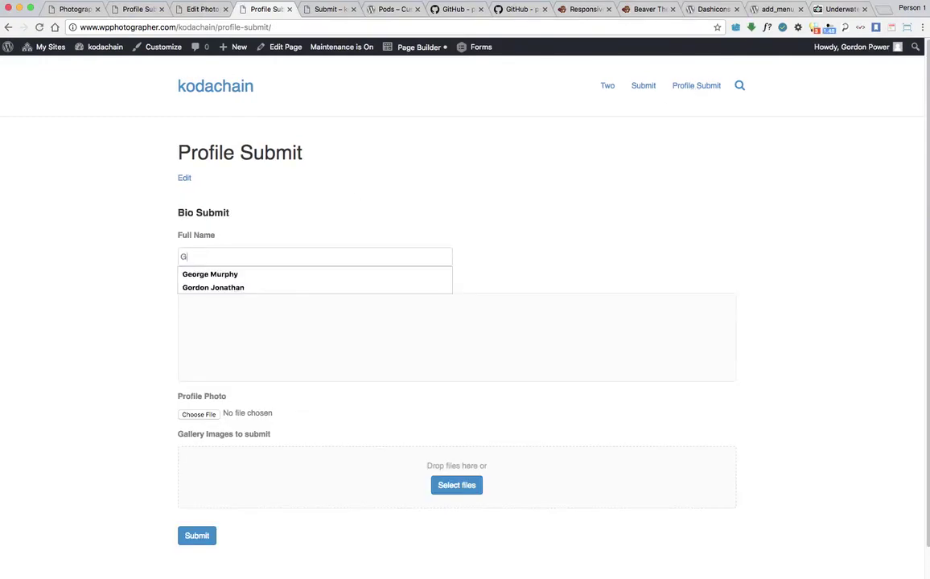
pyautogui.click(217, 279)
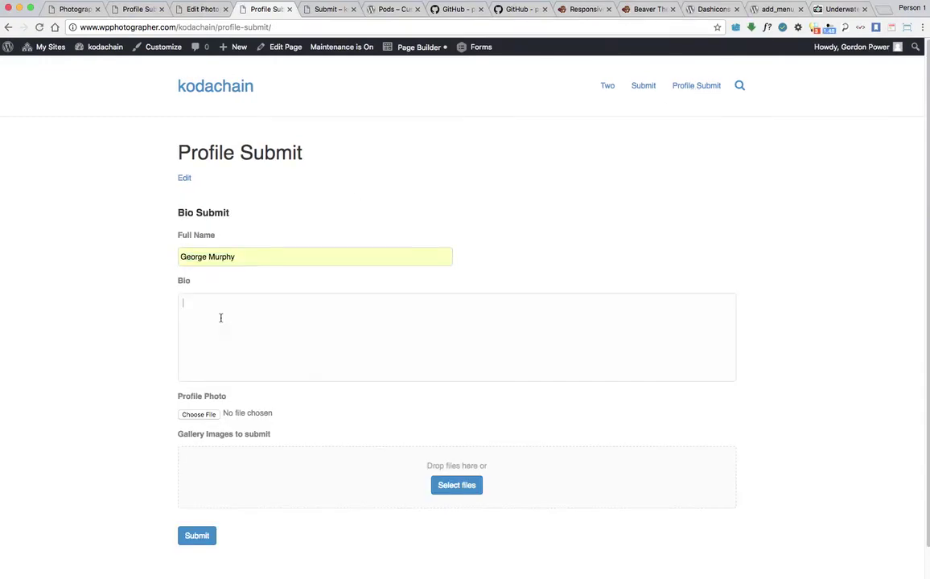
pyautogui.rightClick(220, 318)
pyautogui.click(270, 369)
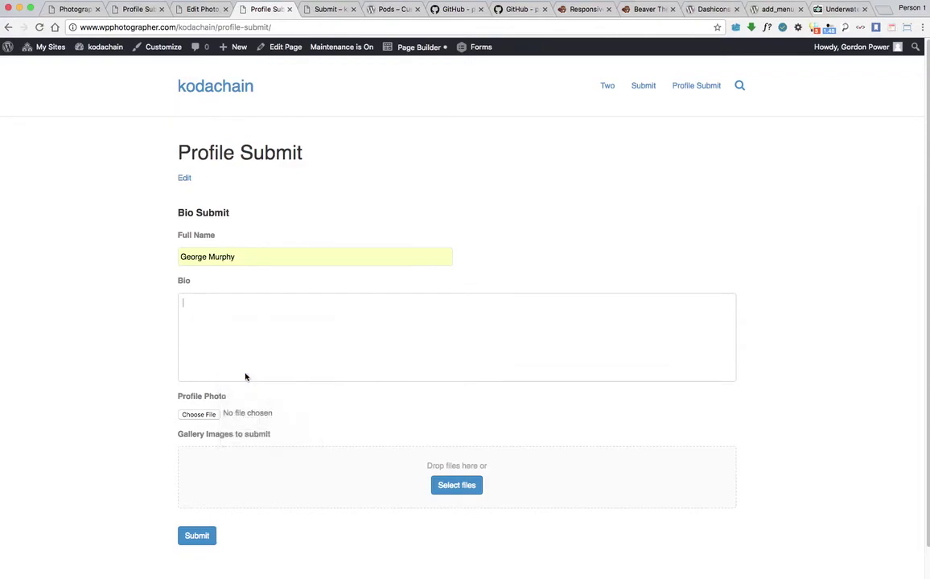
pyautogui.click(205, 416)
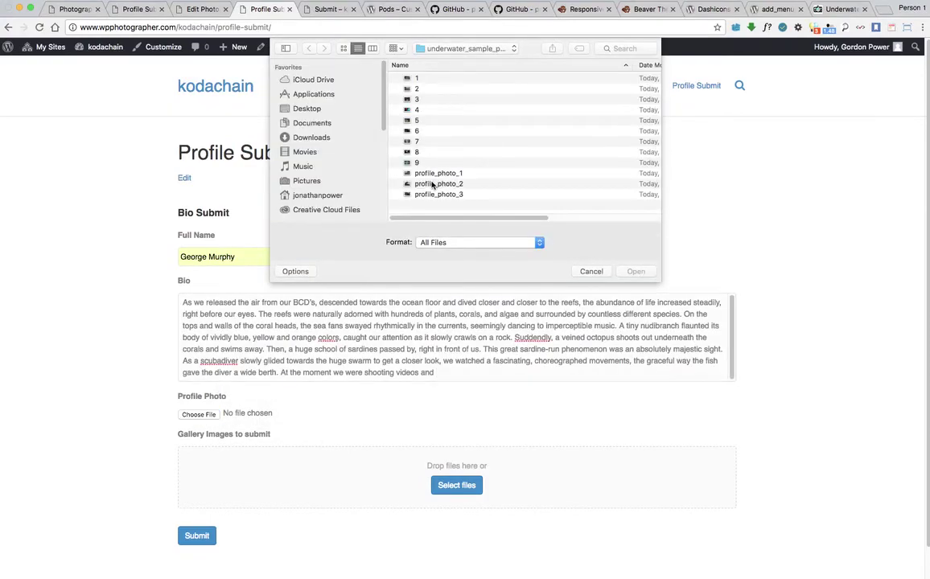
pyautogui.click(432, 184)
pyautogui.click(636, 272)
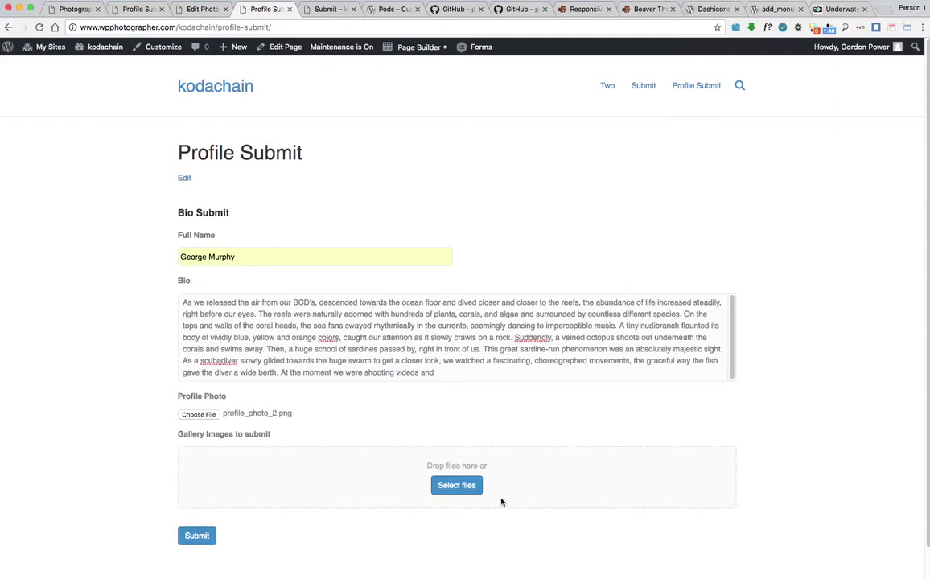
# Step: Upload gallery images 4, 5 and 6.png and submit the form
pyautogui.click(454, 487)
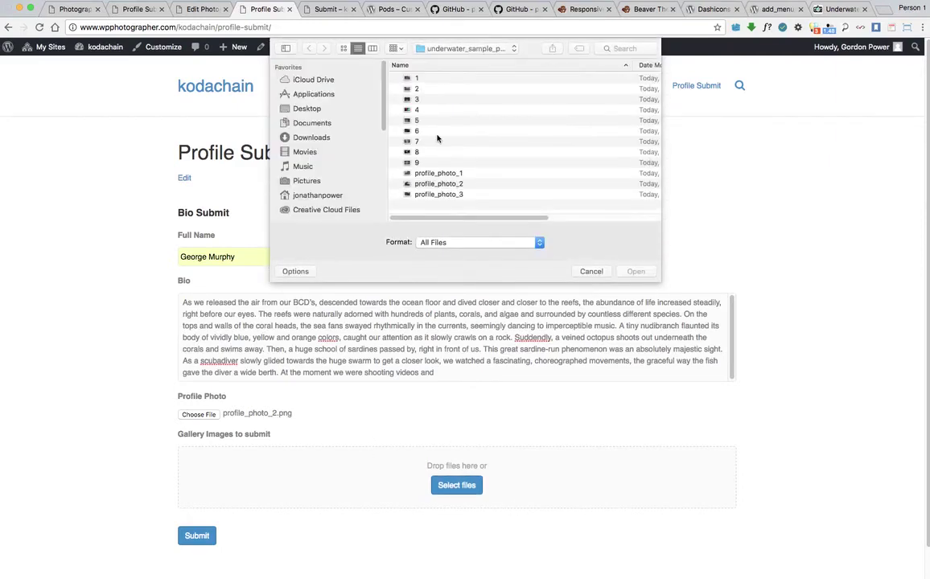
pyautogui.click(424, 110)
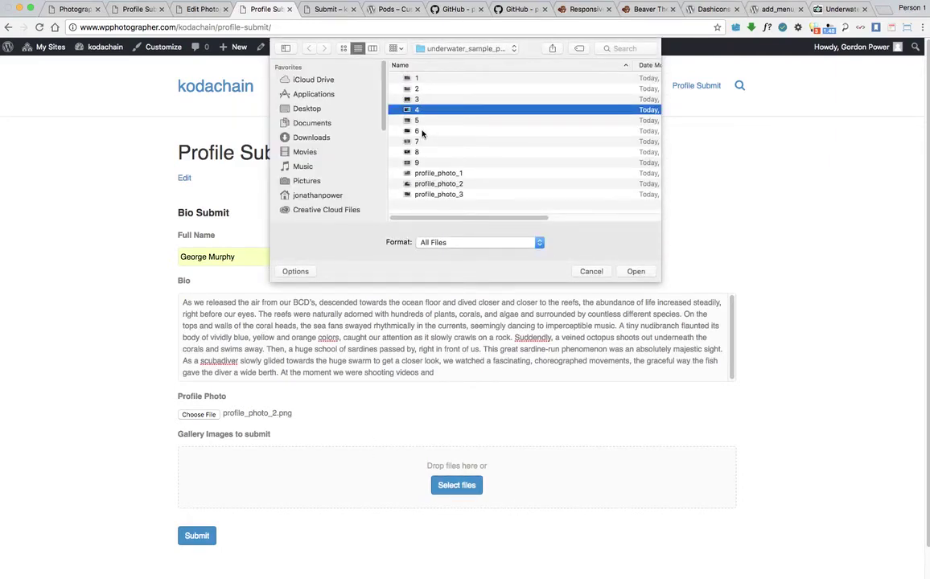
pyautogui.keyDown('shift'); pyautogui.click(420, 129); pyautogui.keyUp('shift')
pyautogui.click(636, 272)
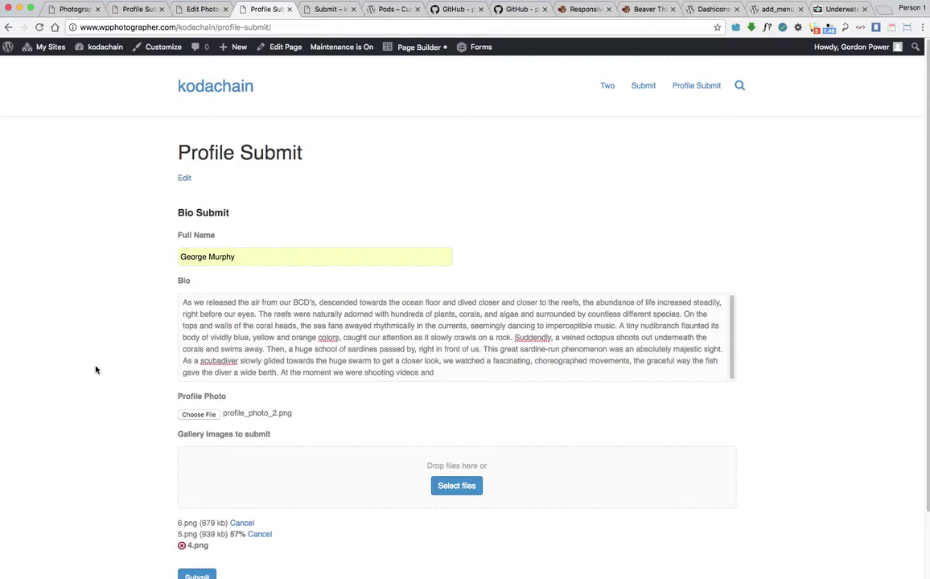
pyautogui.scroll(-1, 105, 366)
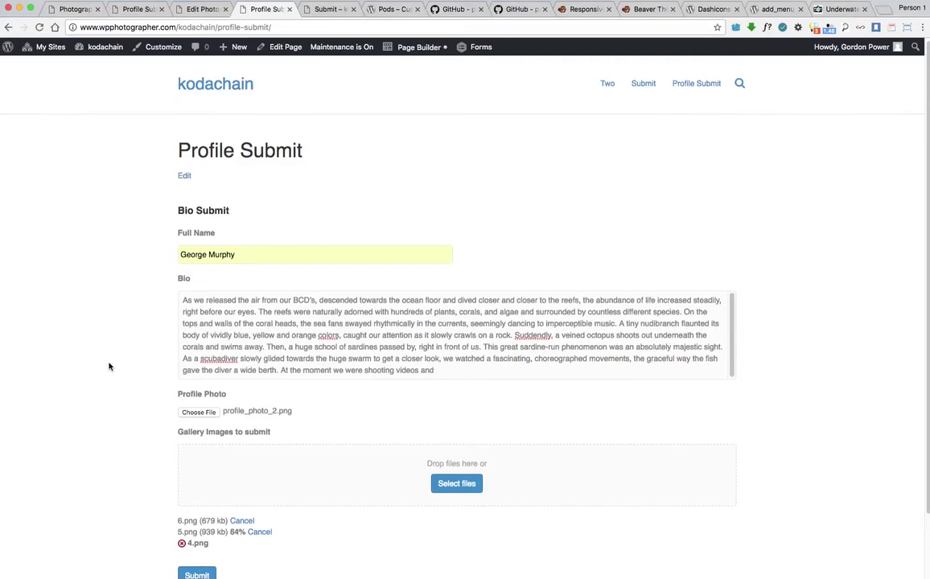
pyautogui.scroll(-1, 108, 367)
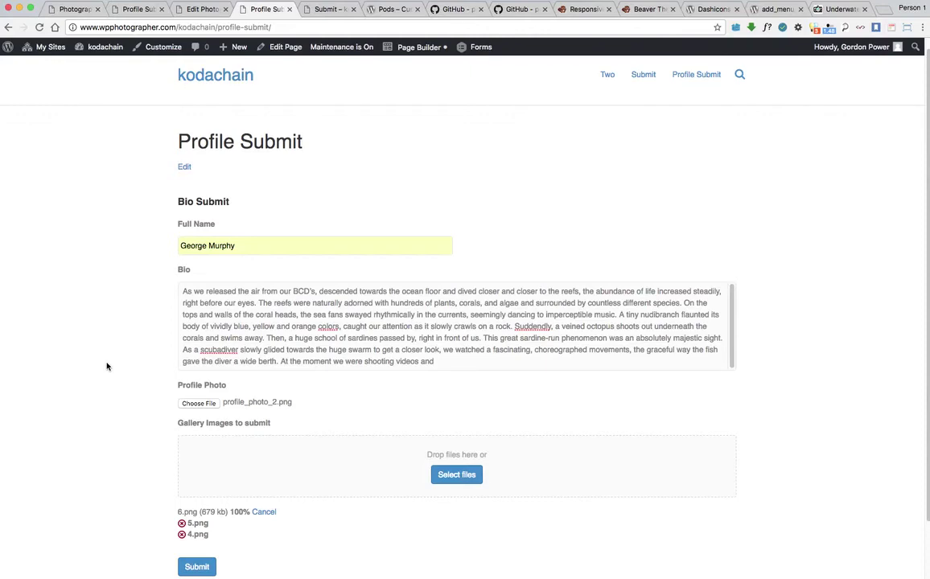
pyautogui.click(198, 568)
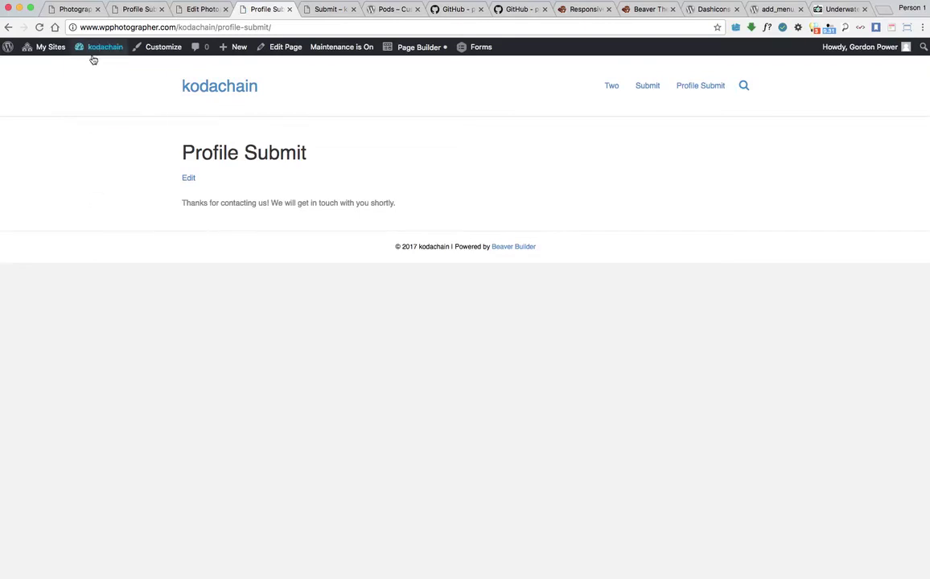
# Step: In All Photographers, trash the duplicate draft and open the remaining draft for editing
pyautogui.click(72, 9)
pyautogui.moveTo(79, 46)
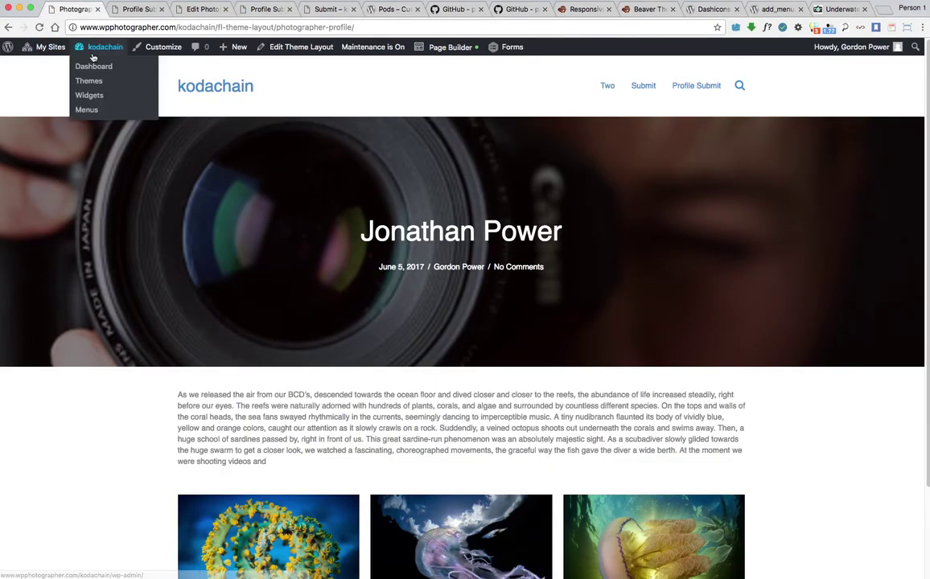
pyautogui.click(86, 68)
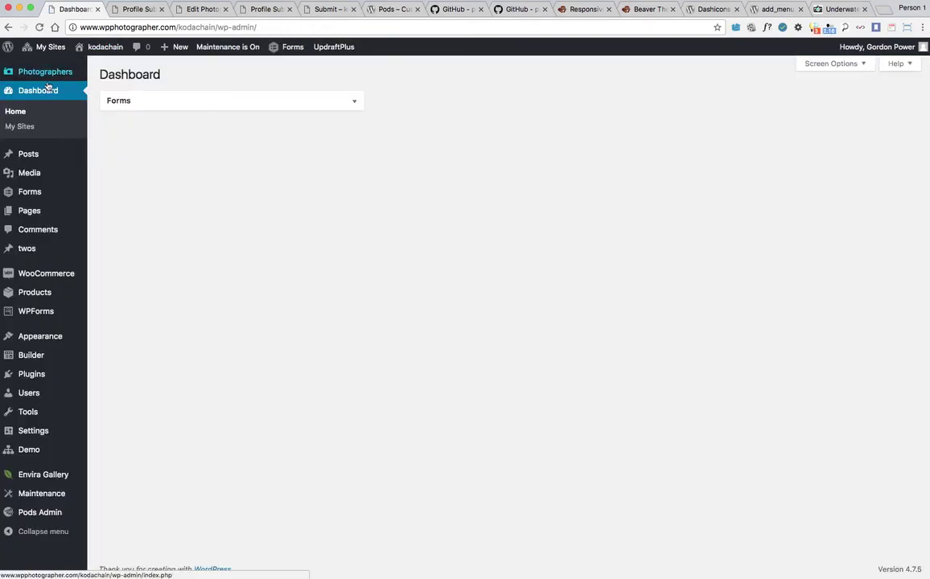
pyautogui.moveTo(43, 73)
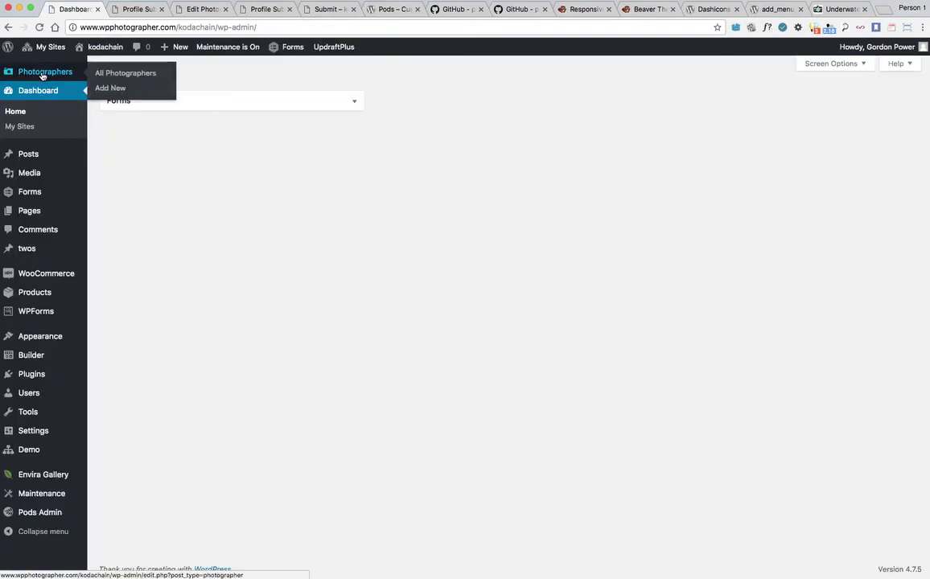
pyautogui.click(100, 74)
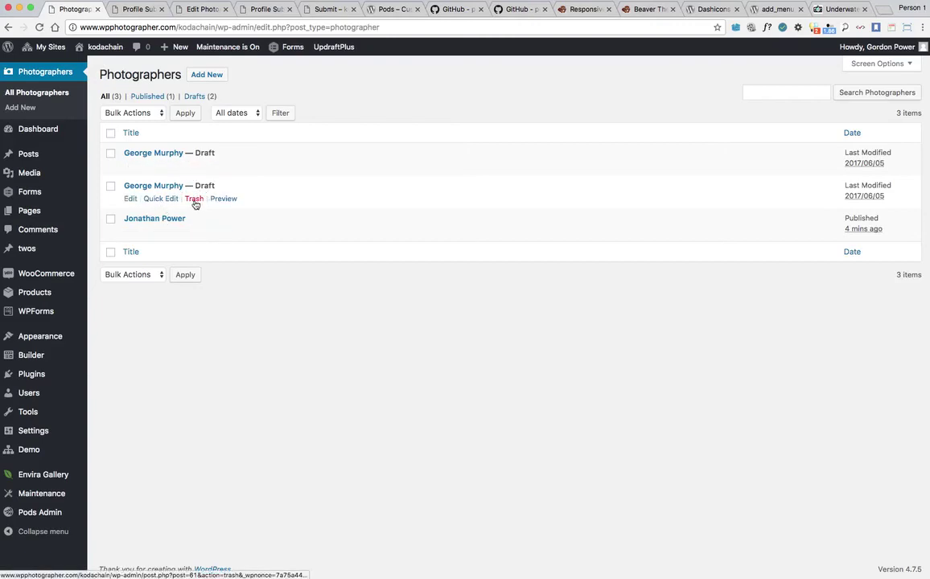
pyautogui.click(194, 200)
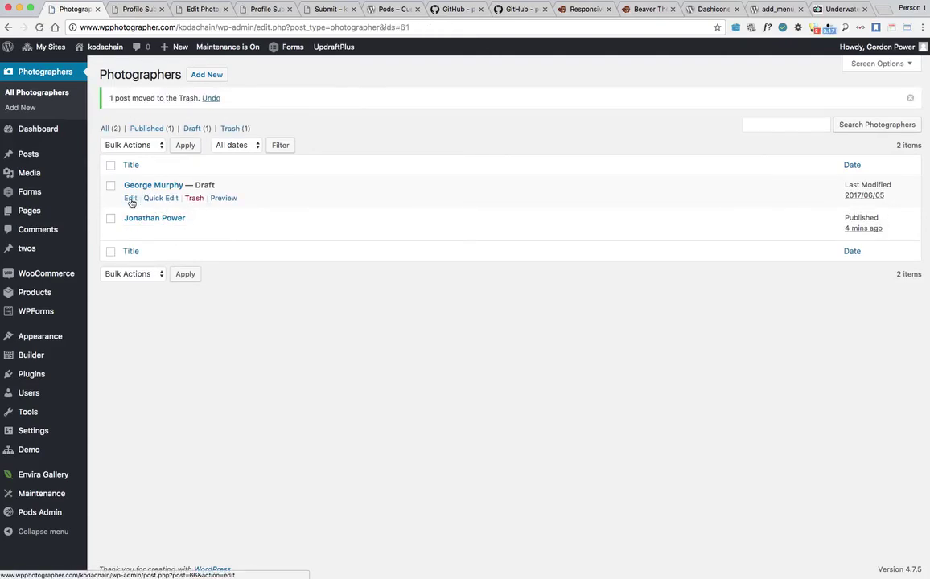
pyautogui.click(130, 199)
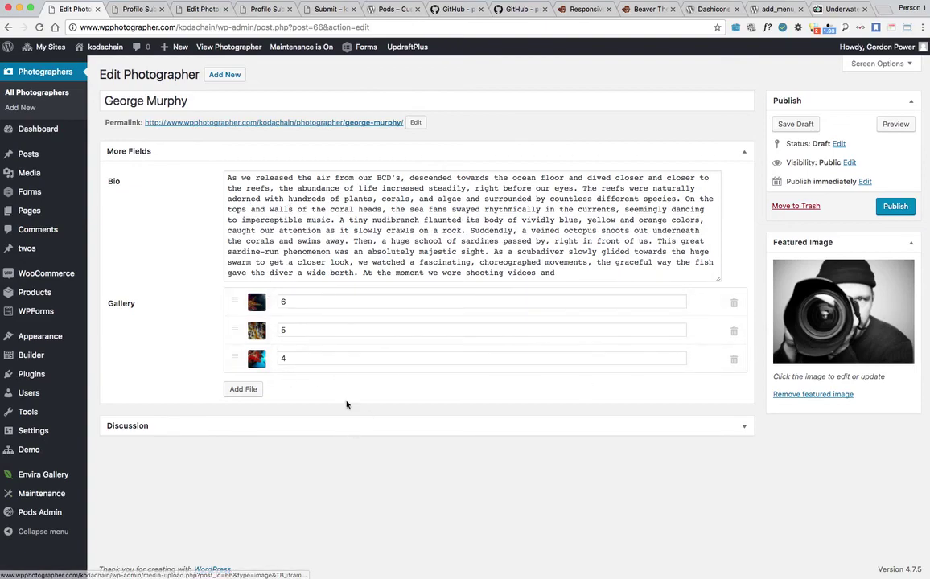
# Step: Publish the new photographer, open its permalink in a new tab, and return to All Photographers
pyautogui.click(890, 210)
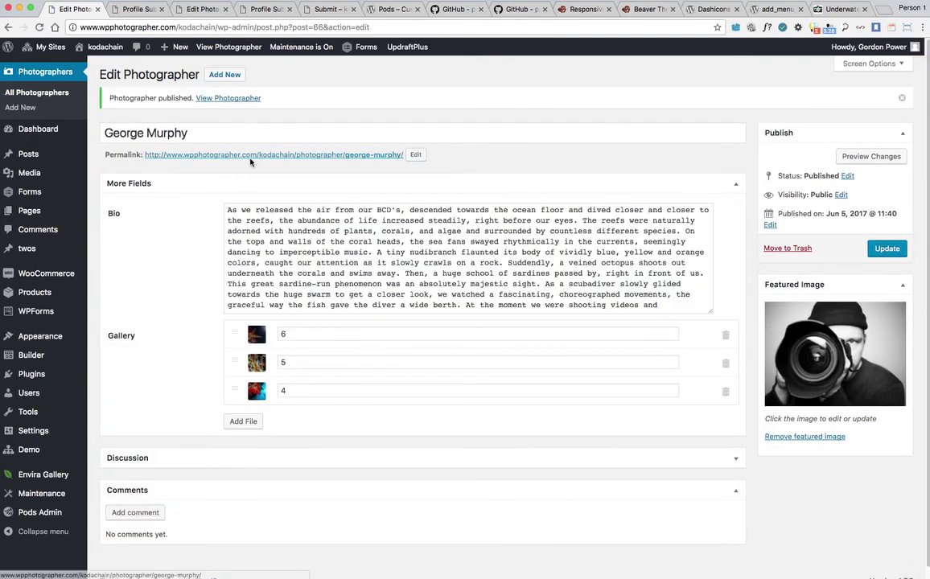
pyautogui.rightClick(249, 155)
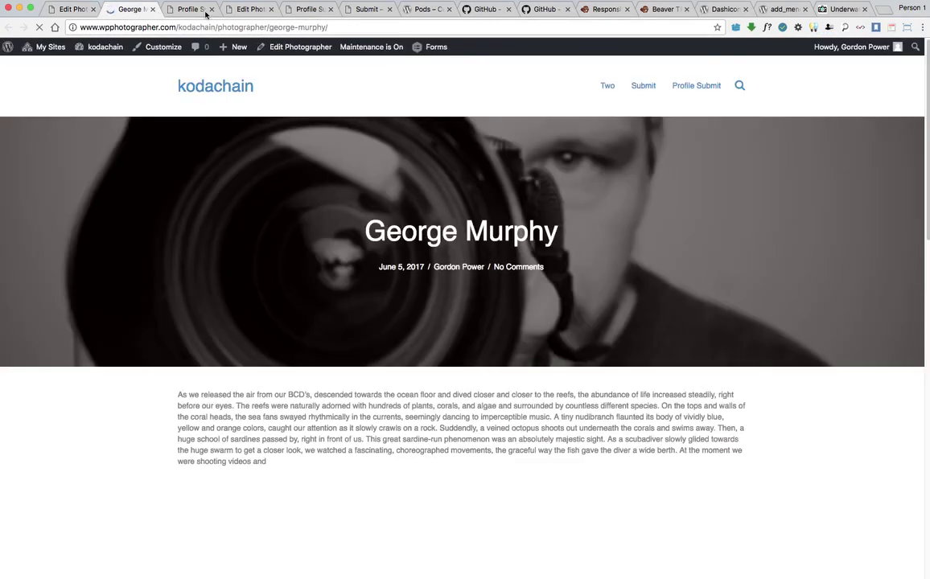
pyautogui.click(191, 12)
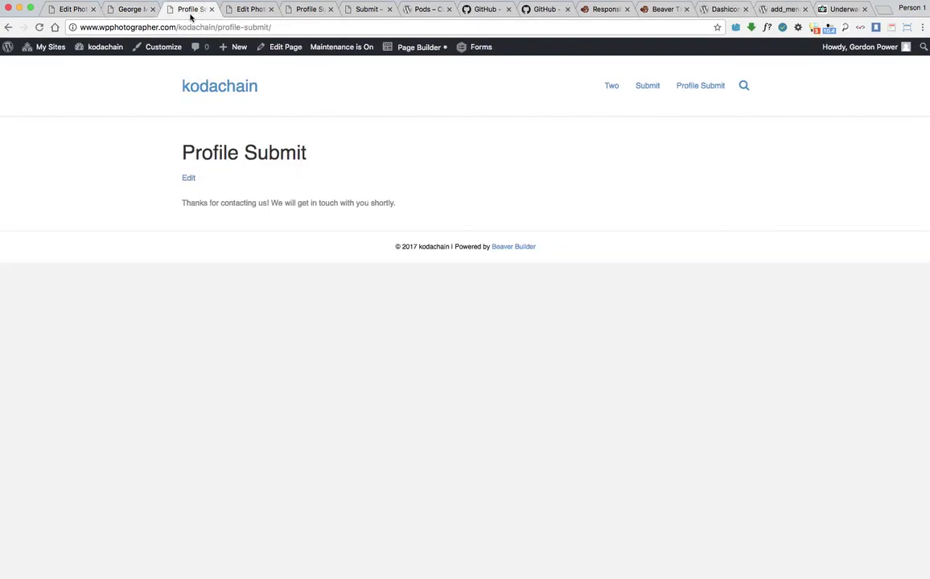
pyautogui.click(129, 9)
pyautogui.click(62, 10)
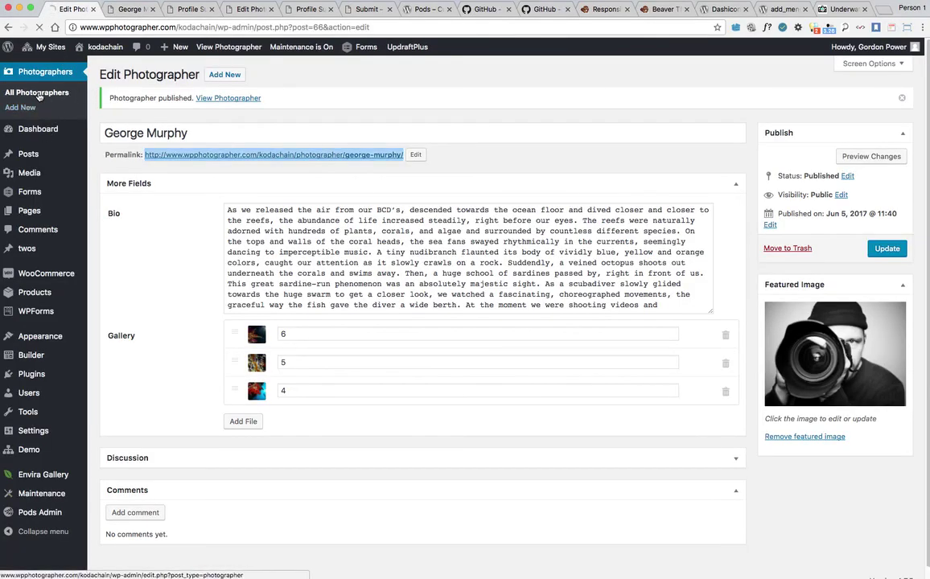
pyautogui.click(50, 97)
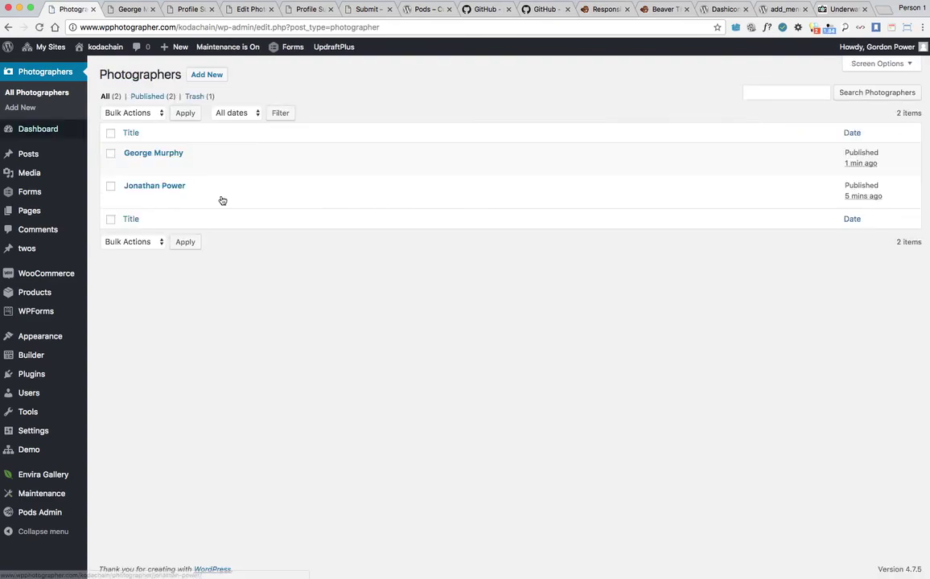
# Step: Open the existing photographer's profile in a new tab and scroll through both public profiles
pyautogui.rightClick(217, 199)
pyautogui.click(241, 202)
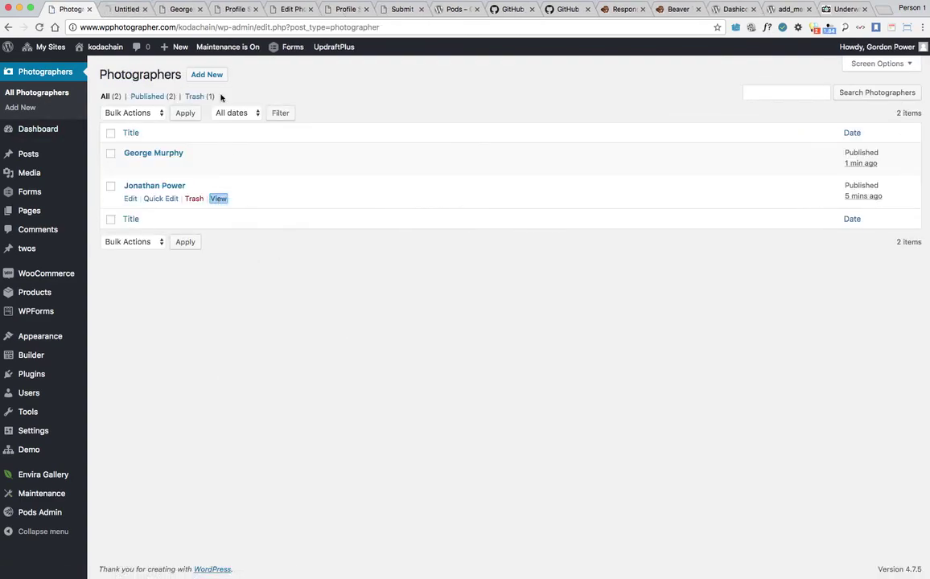
pyautogui.click(124, 11)
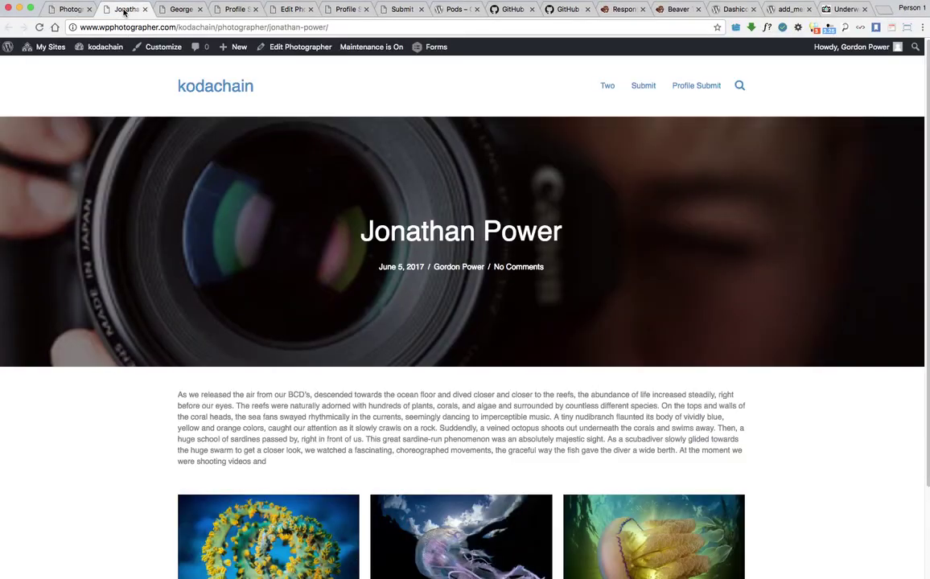
pyautogui.scroll(-2, 143, 139)
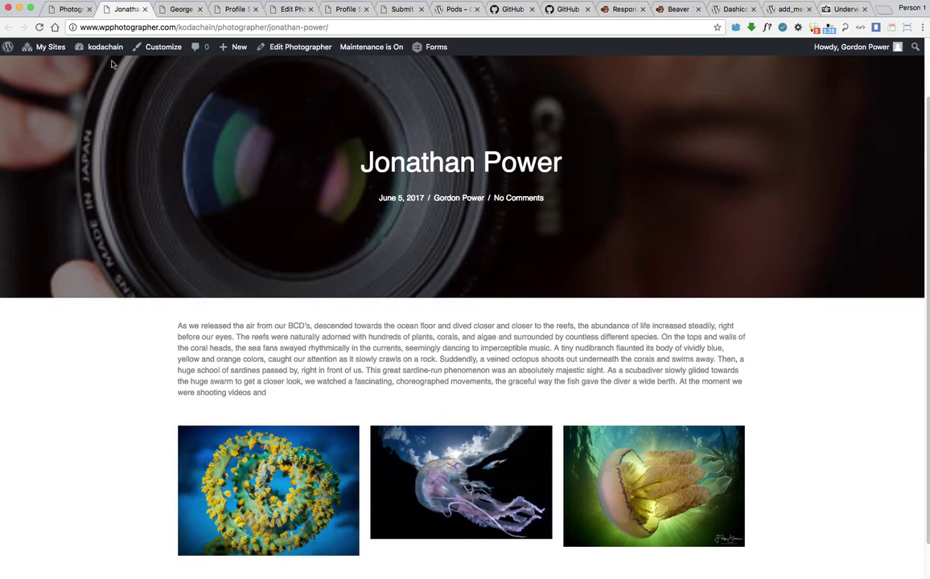
pyautogui.click(176, 10)
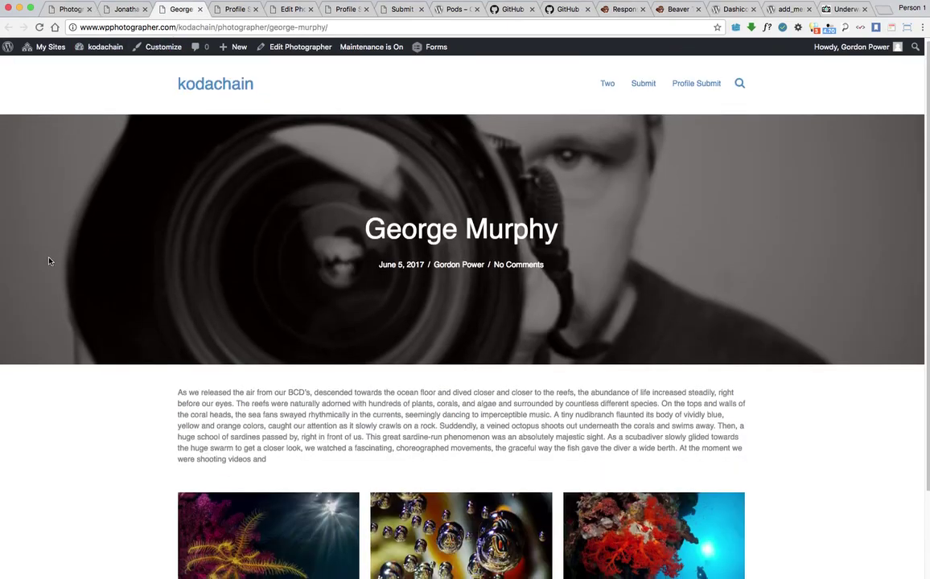
pyautogui.scroll(-2, 80, 245)
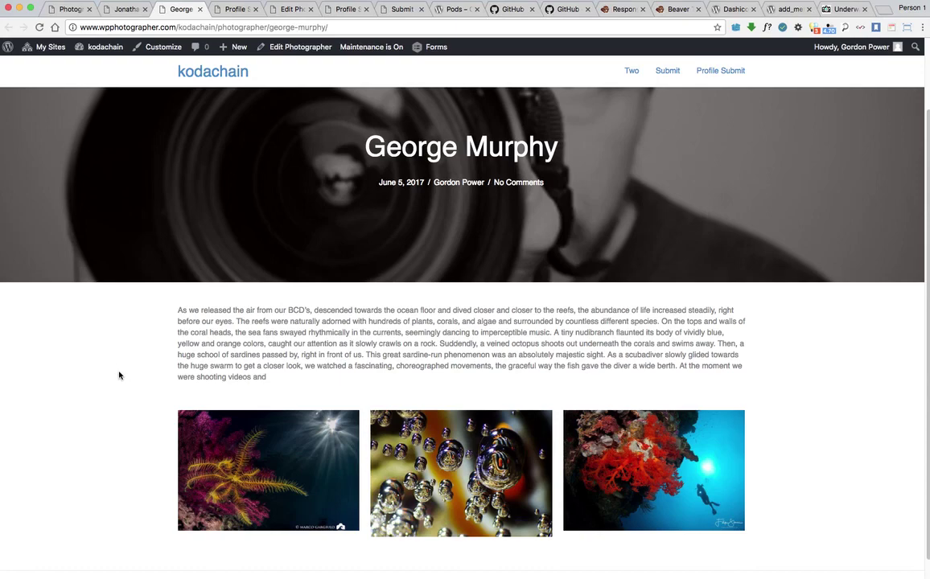
pyautogui.scroll(2, 109, 374)
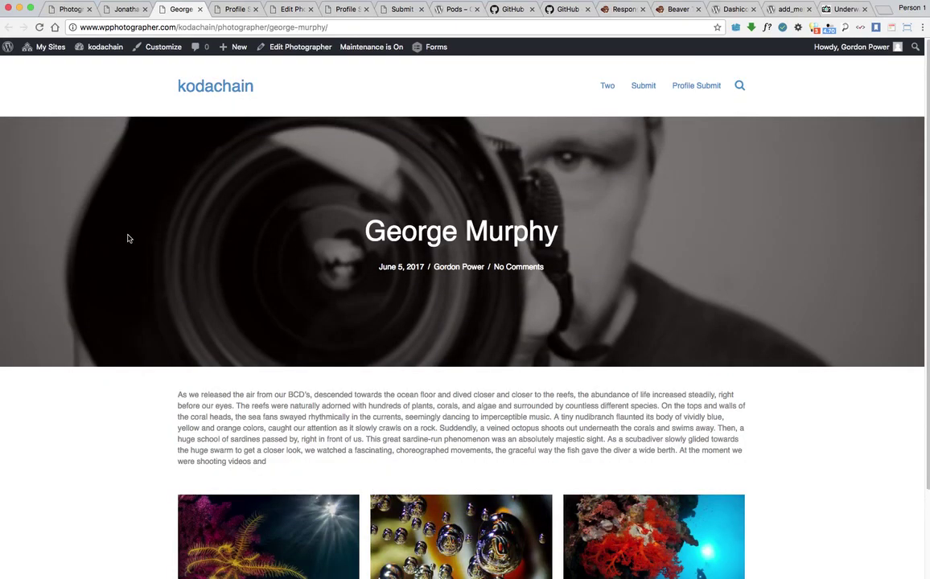
pyautogui.scroll(-1, 106, 268)
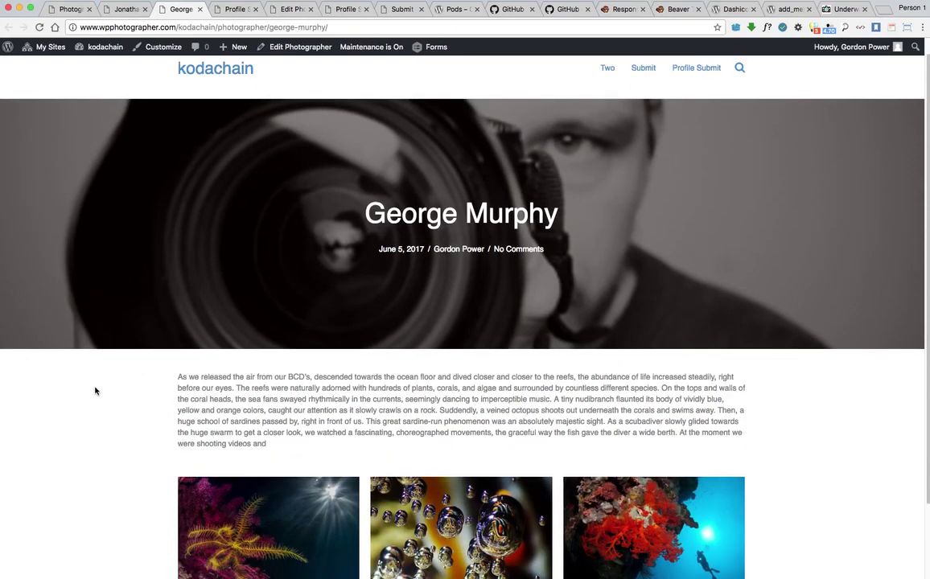